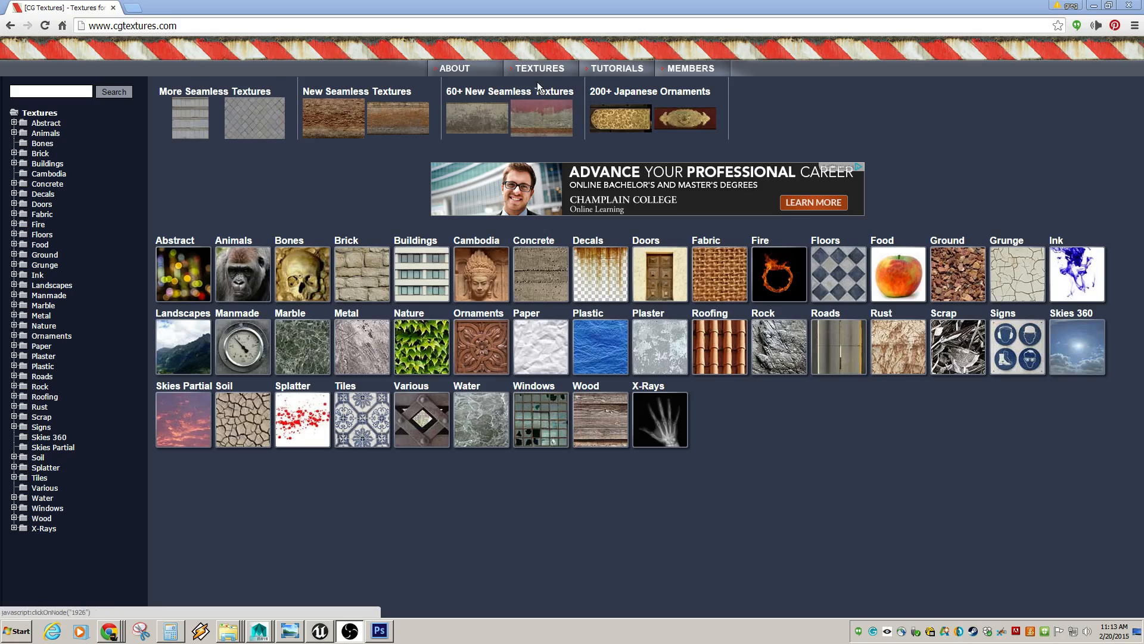
Browse the Buildings textures to the Tall category and examine the red brick house texture BuildingsTallHouse0082
mouse_move(477, 70)
left_click(431, 271)
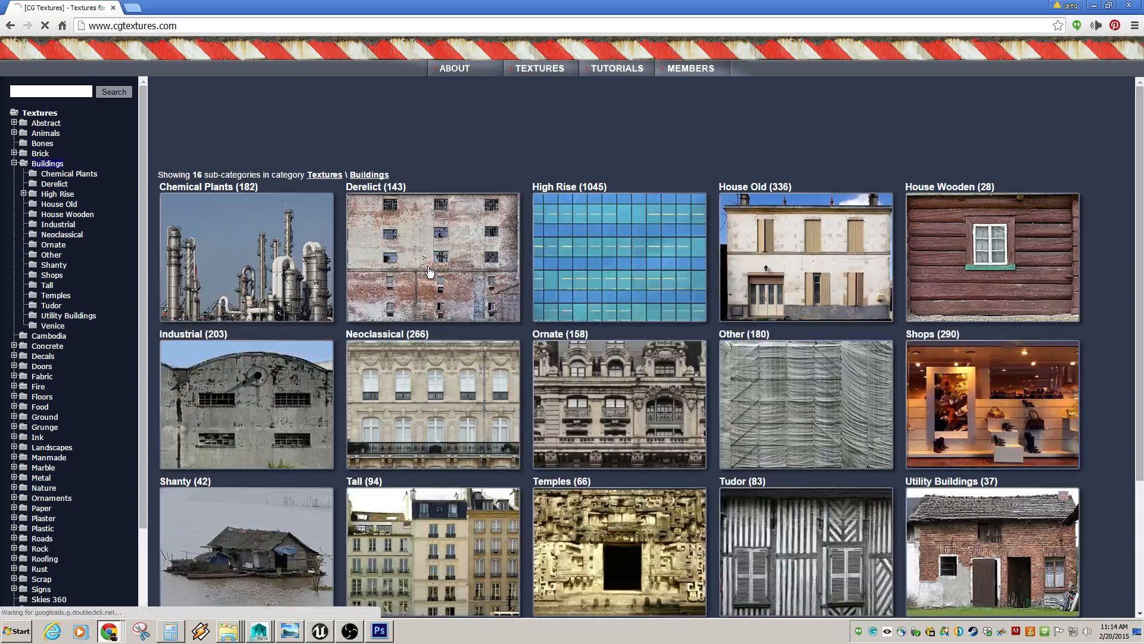
scroll(430, 272, "down", 3)
left_click(470, 396)
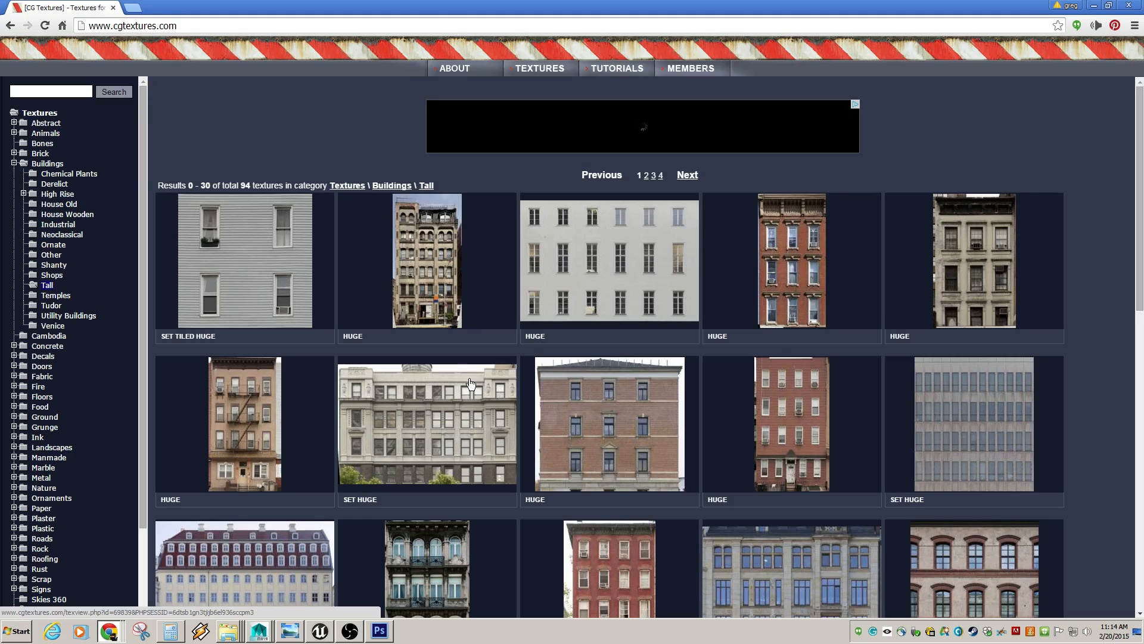
left_click(814, 287)
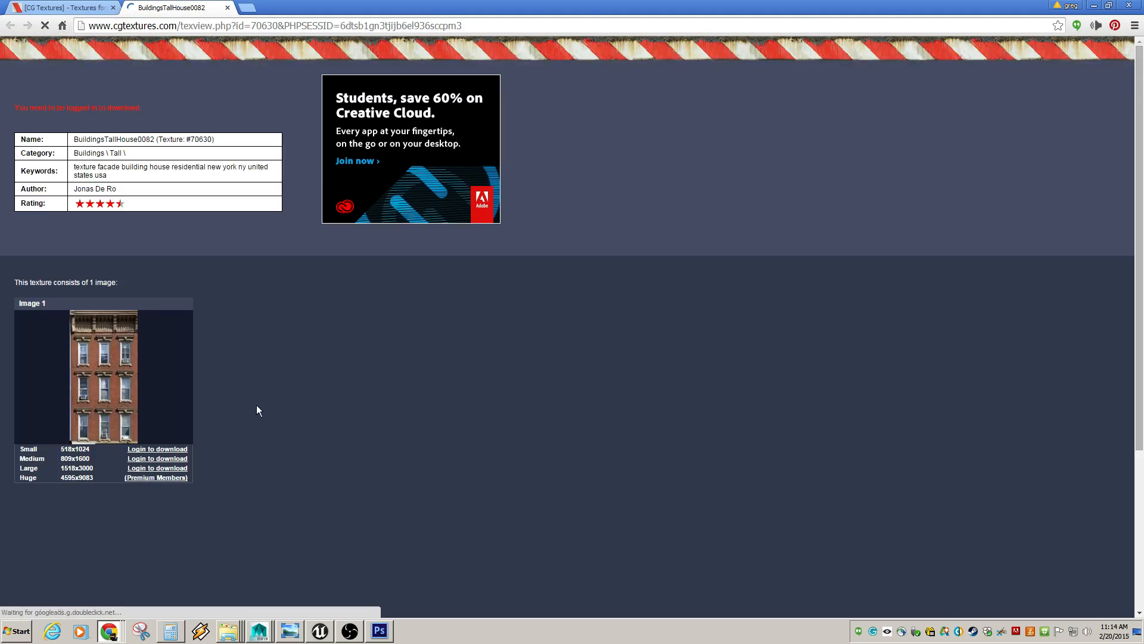
mouse_move(117, 387)
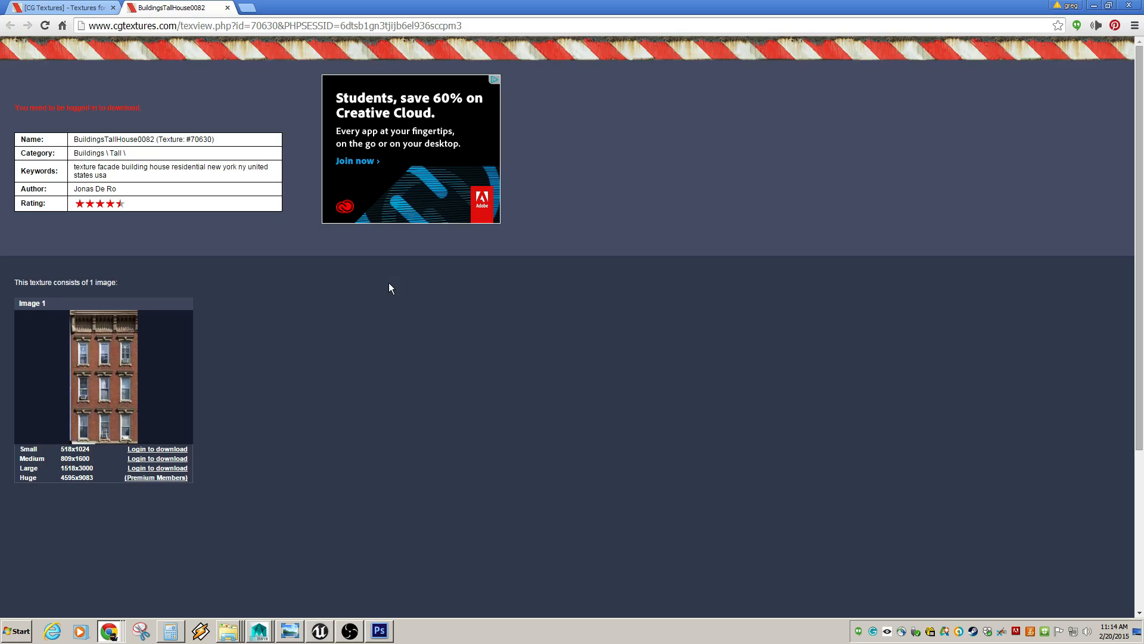
Switch to the Ref Images folder and view the red Venetian facade image BuildingsVenice0117_L.jpg, closing it when done
left_click(1096, 7)
left_click(439, 232)
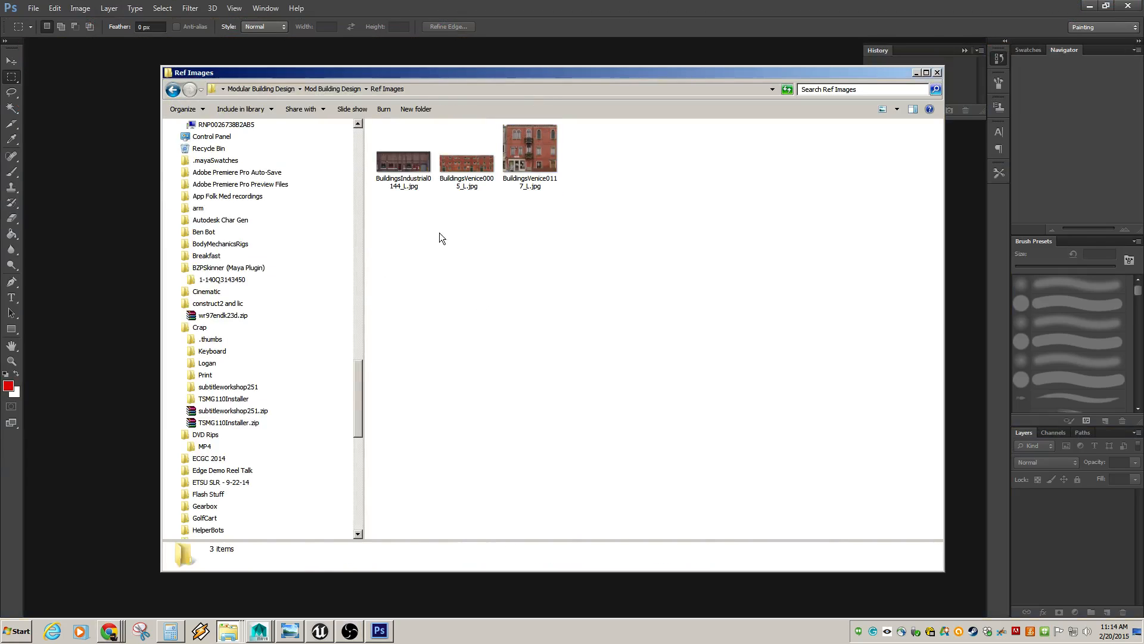
double_click(546, 160)
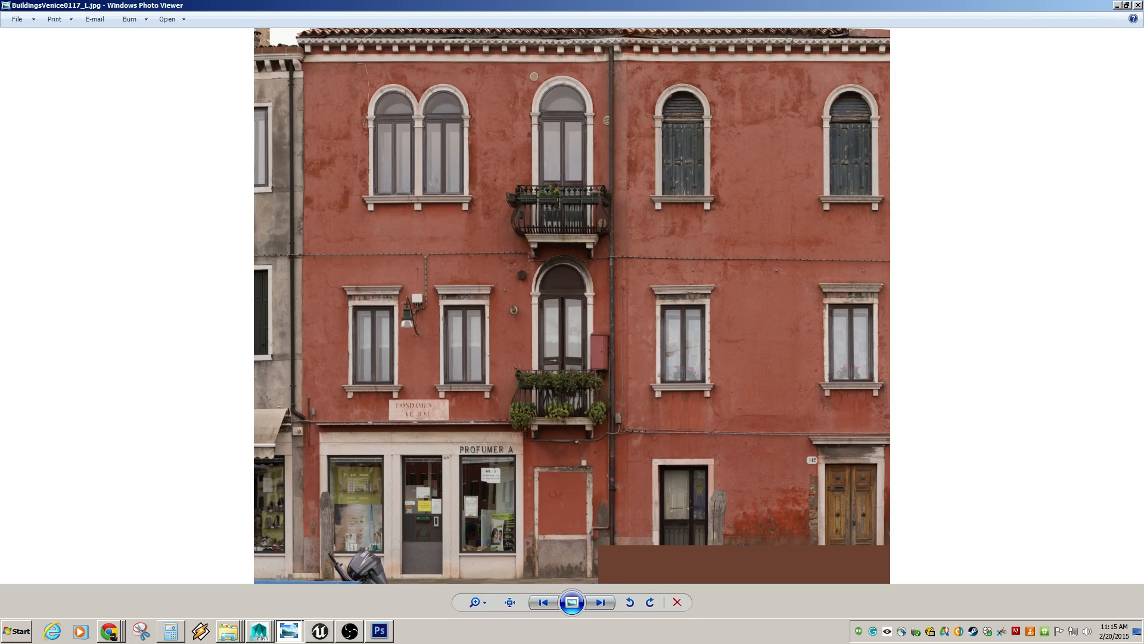
left_click(1137, 5)
View the brewery facade image BuildingsIndustrial0144_L.jpg from the Ref Images folder, then close the viewer
left_click(402, 167)
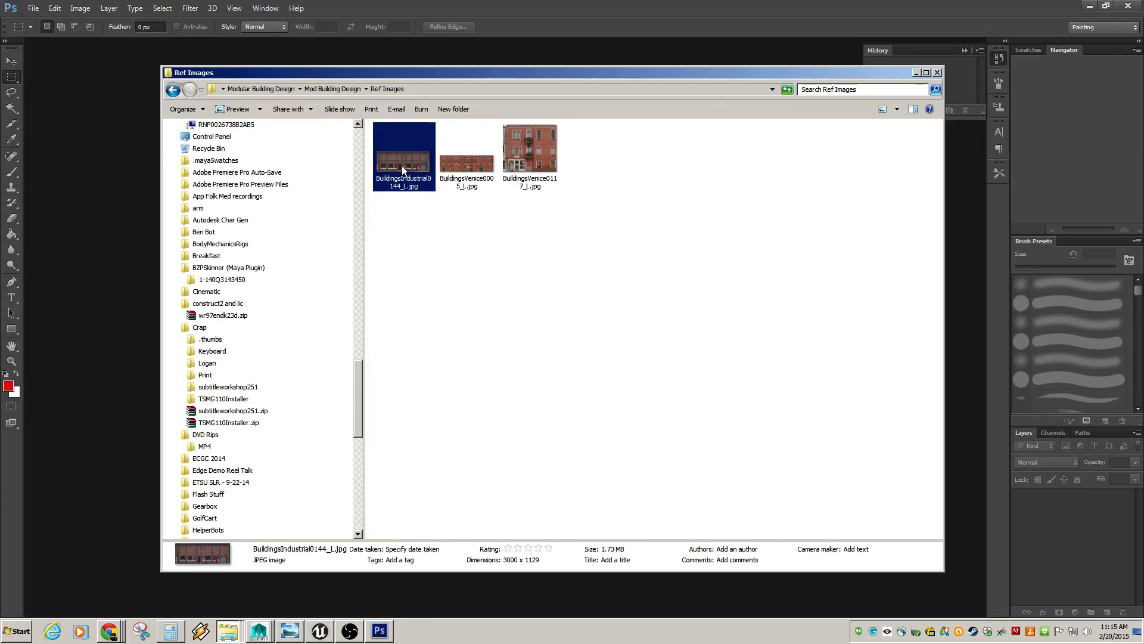
double_click(401, 167)
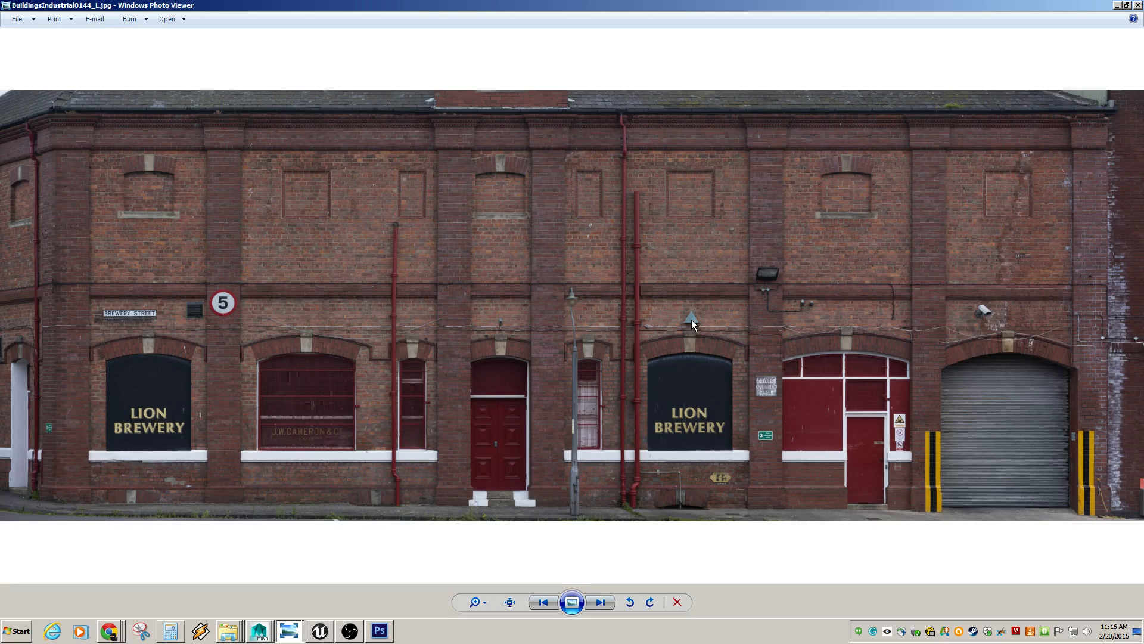
left_click(1126, 6)
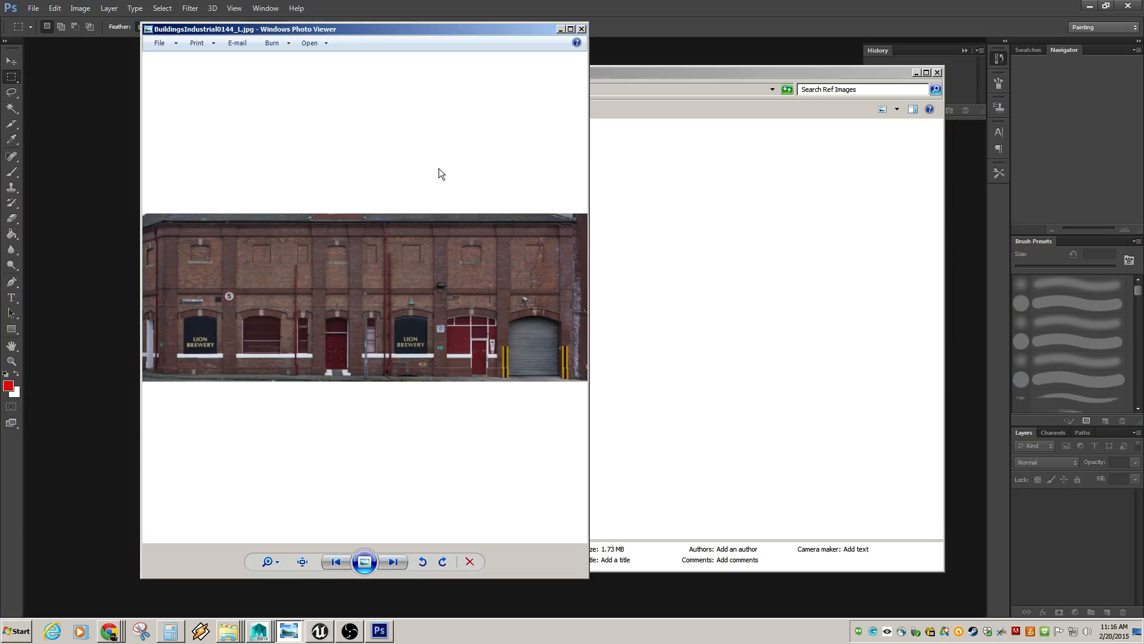
left_click_drag(323, 27, 807, 63)
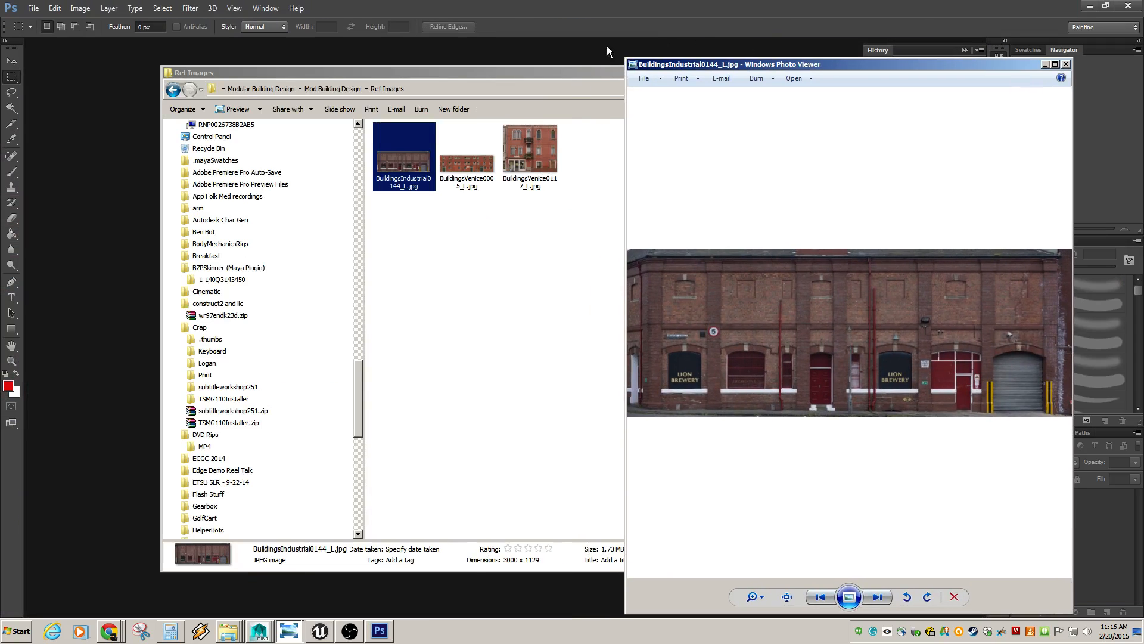
left_click(624, 69)
left_click(916, 73)
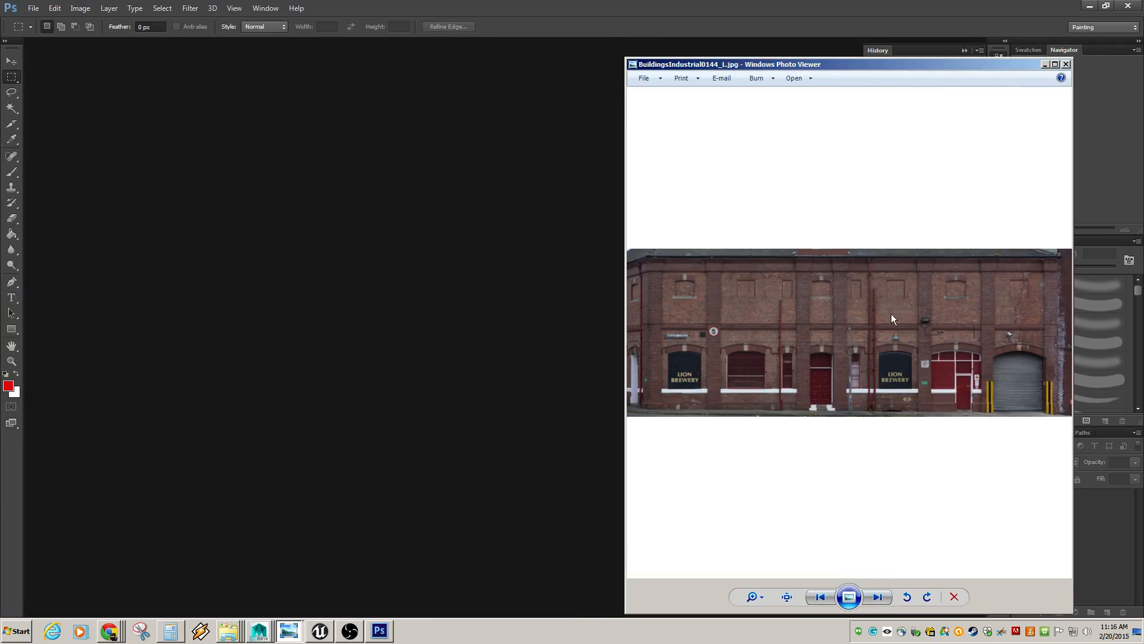
left_click(1066, 63)
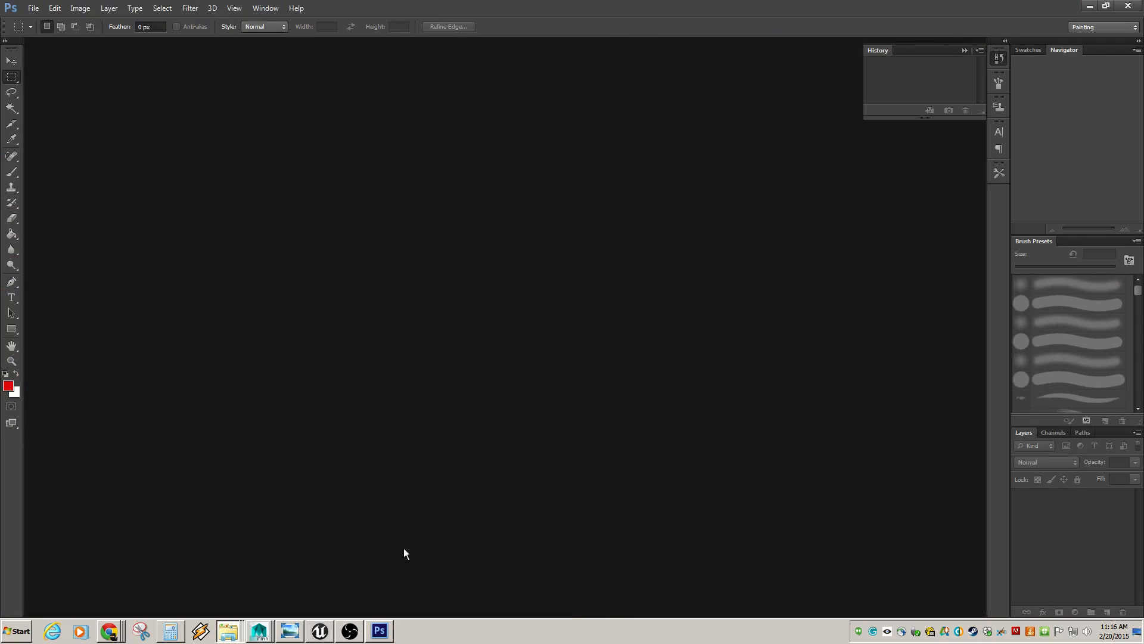
Open BuildingsIndustrial0144_L.jpg from the Ref Images folder in Photoshop
left_click(229, 630)
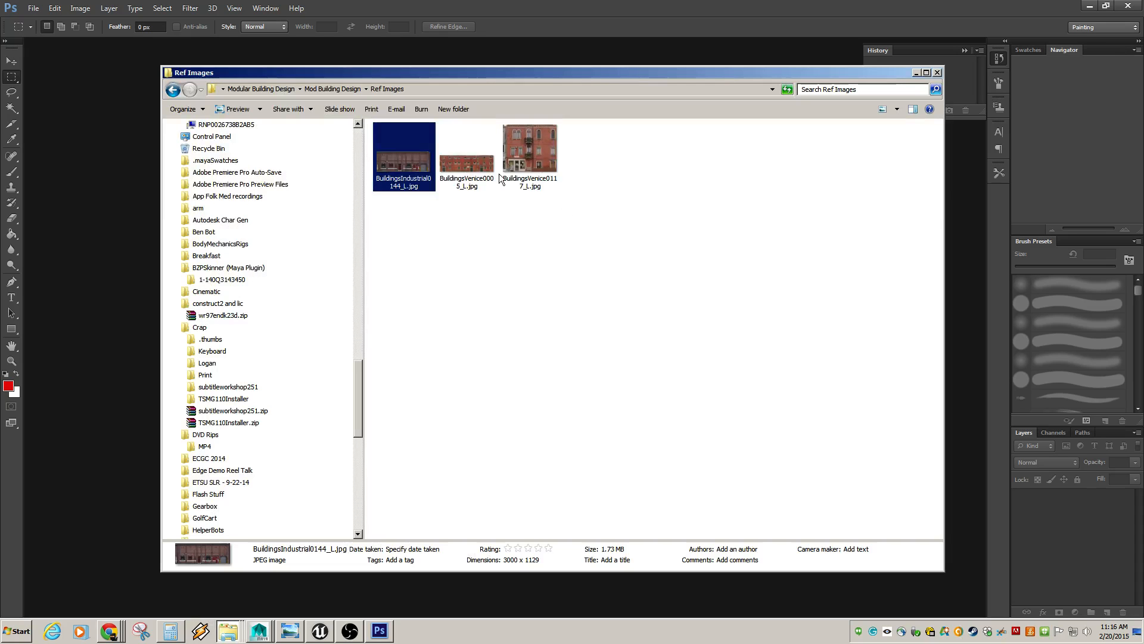
left_click(98, 252)
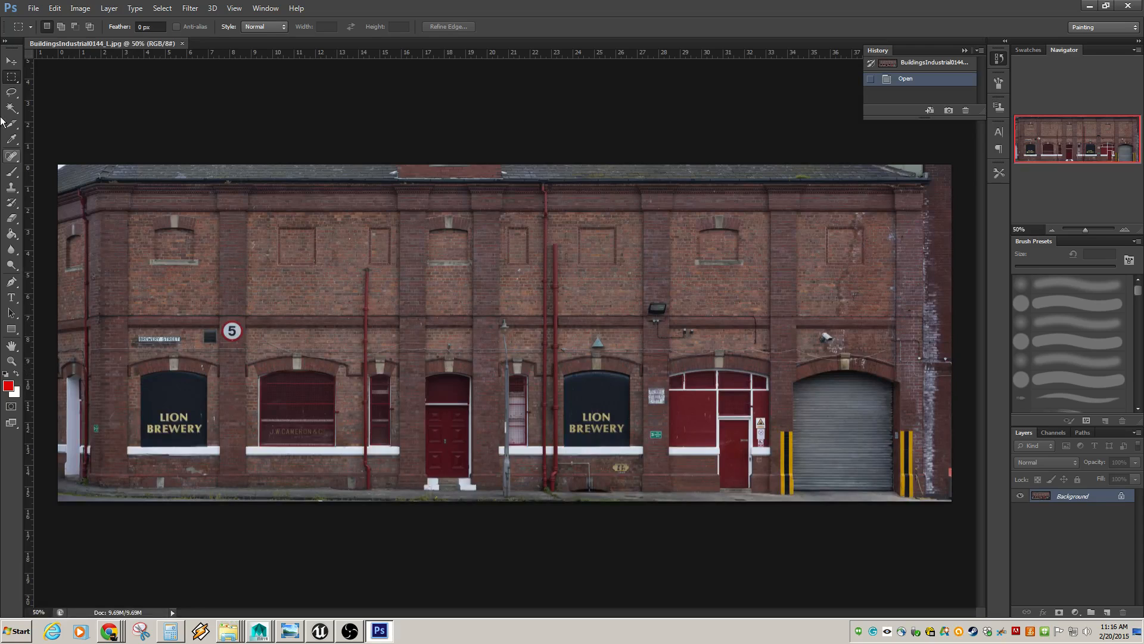
left_click(33, 9)
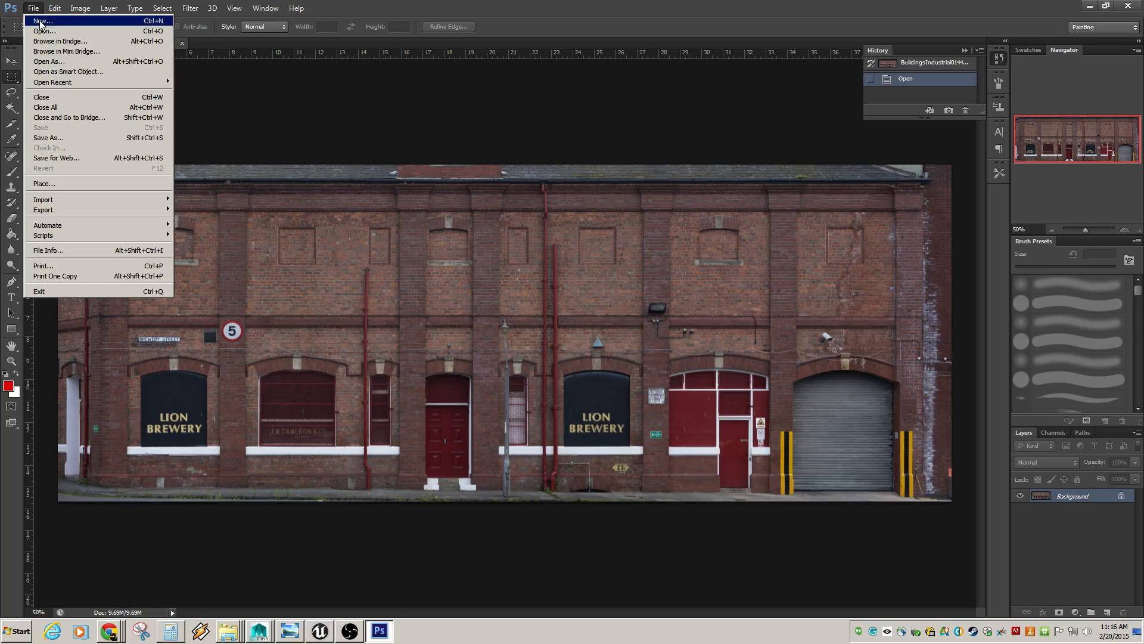
left_click(41, 22)
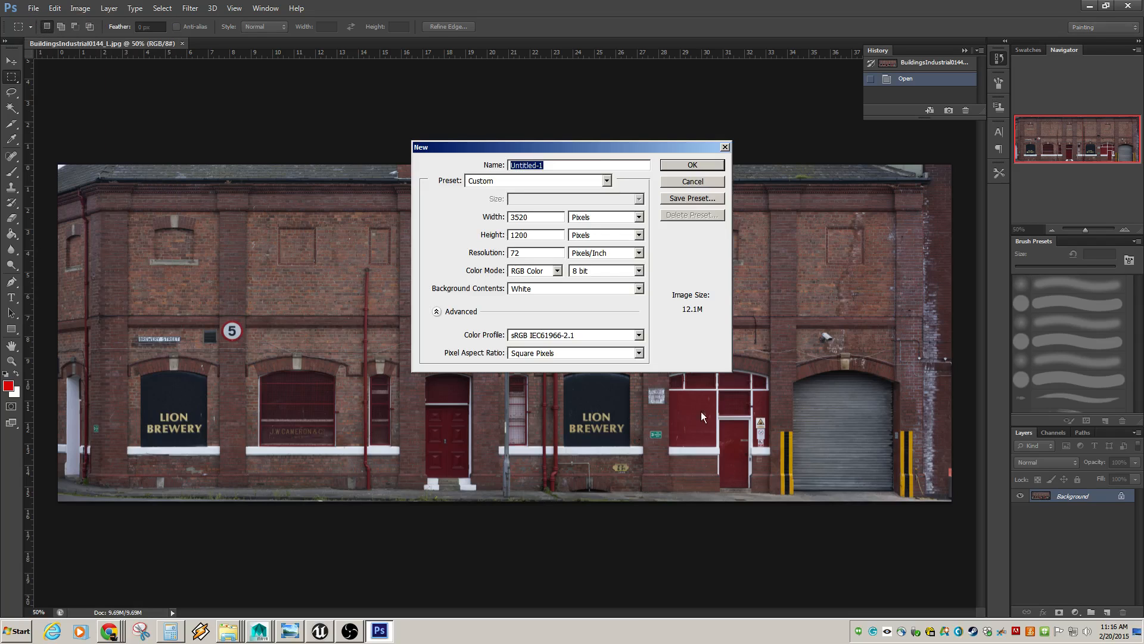
left_click(667, 182)
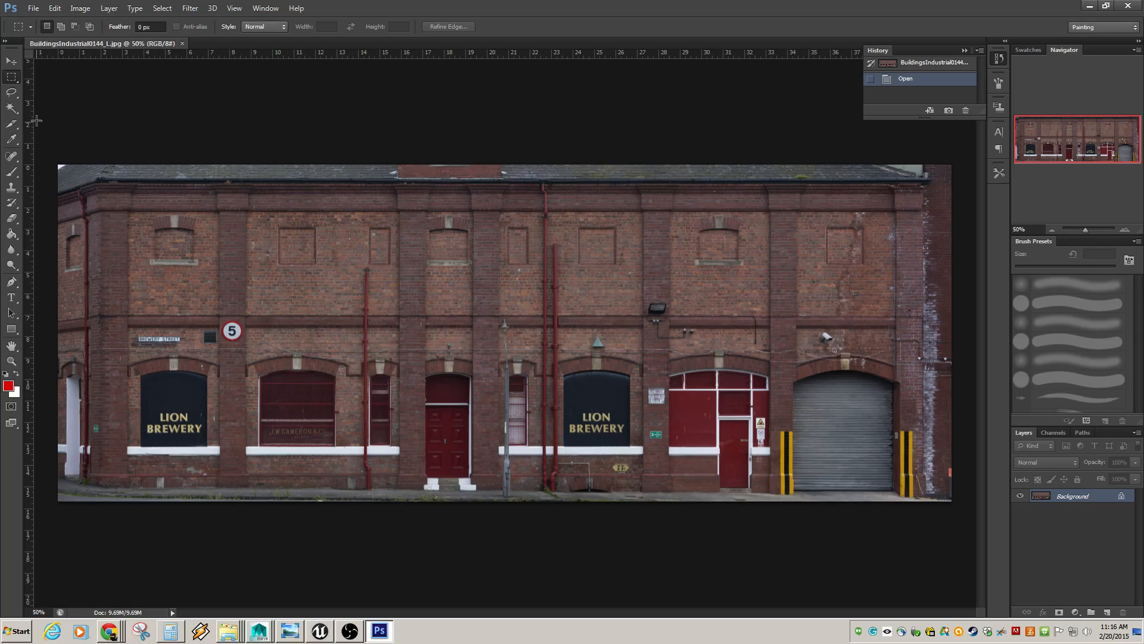
Crop the facade image to its left half, ending just past the red panelled door, and clear the selection
left_click_drag(51, 150, 501, 529)
left_click(80, 8)
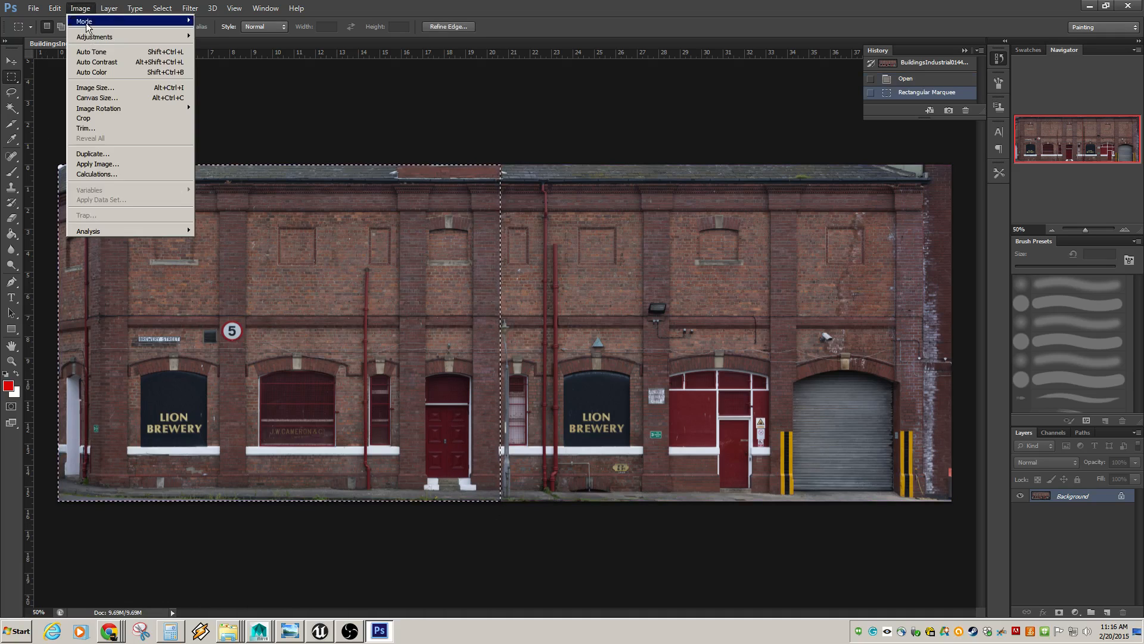
left_click(105, 118)
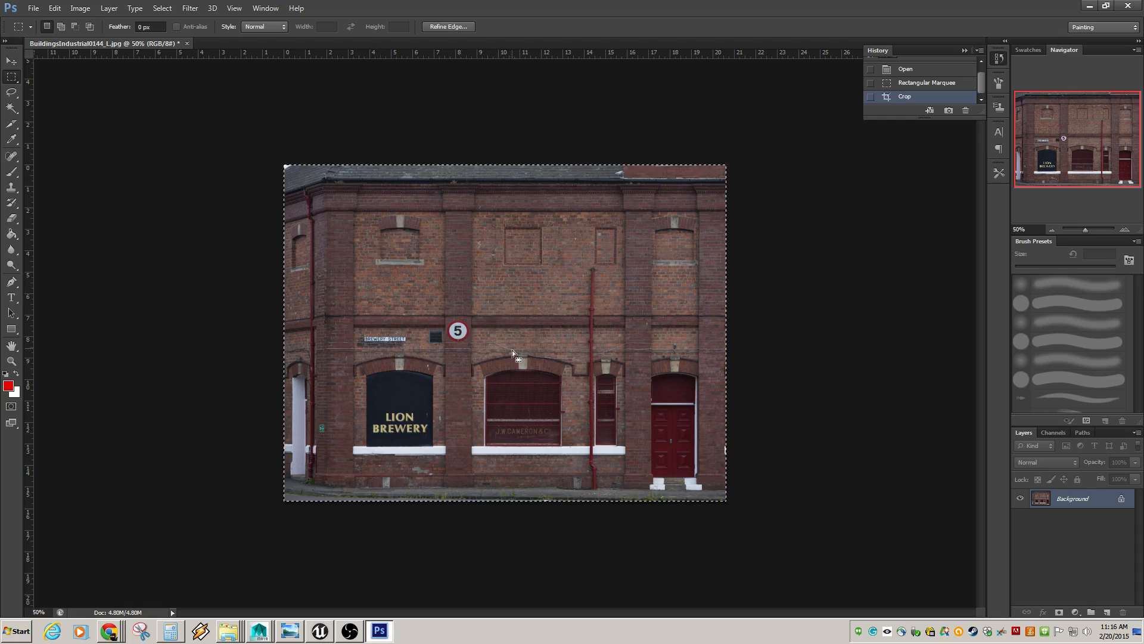
key("ctrl+d")
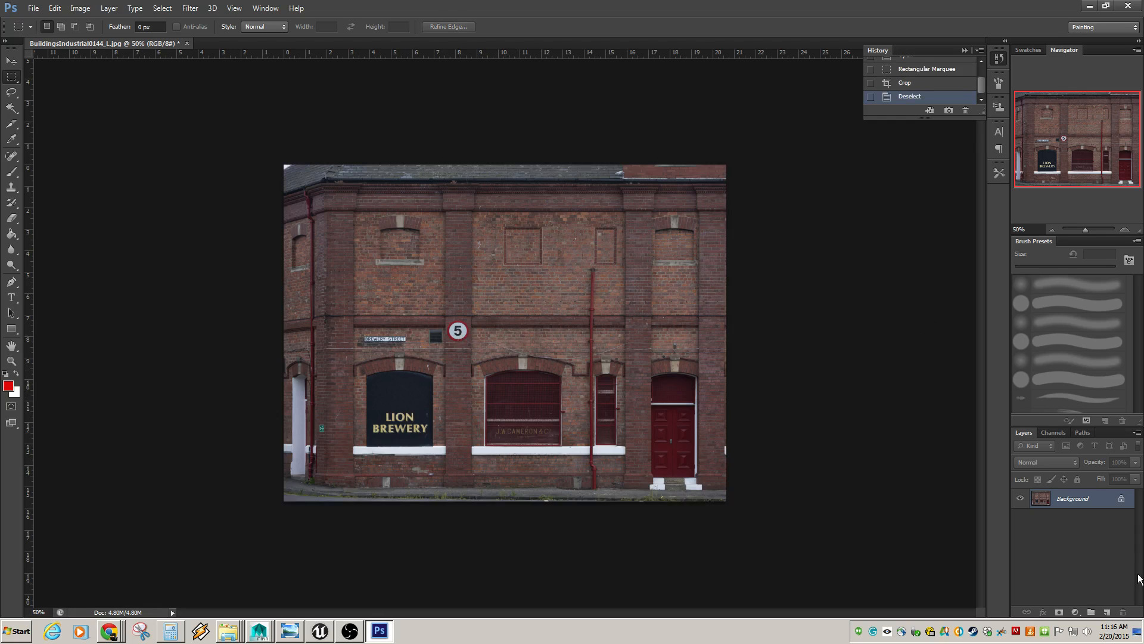
Fill the ground-floor wall bay around the Lion Brewery window with red on a new layer set to Screen blending
key("ctrl+alt+shift+n")
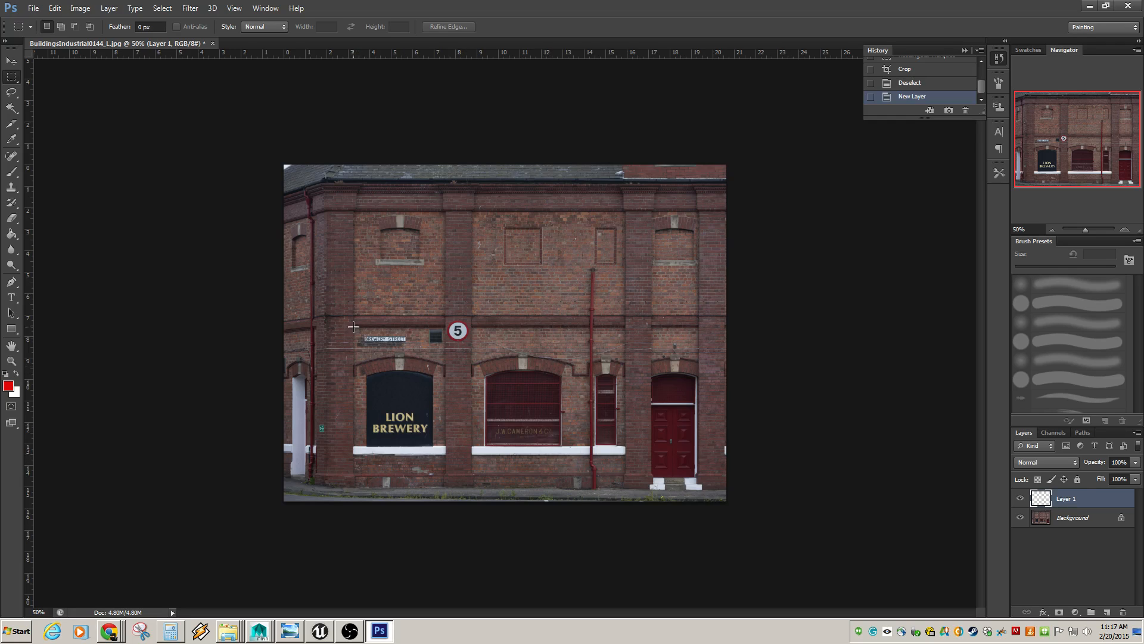
left_click_drag(354, 326, 446, 486)
left_click_drag(445, 486, 445, 485)
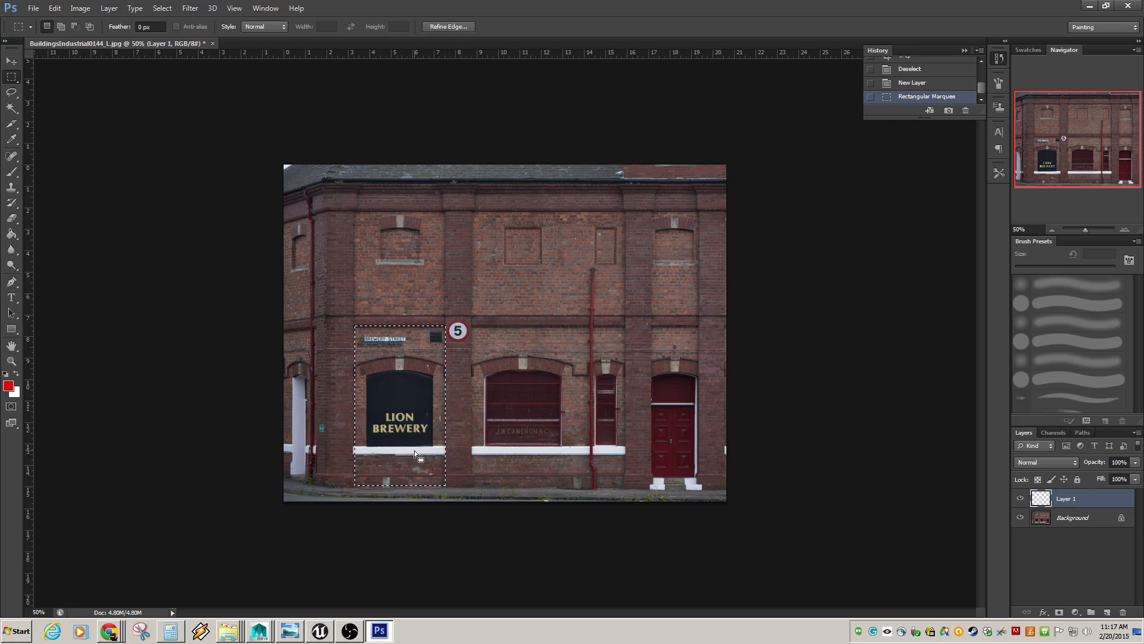
left_click(11, 234)
left_click(388, 384)
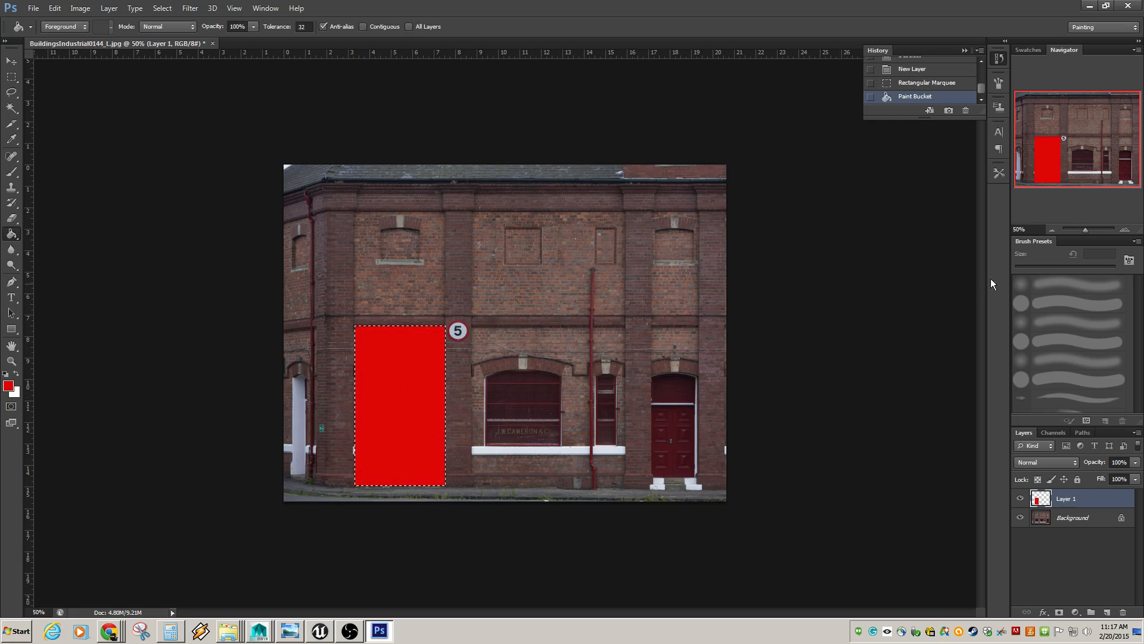
left_click(1064, 463)
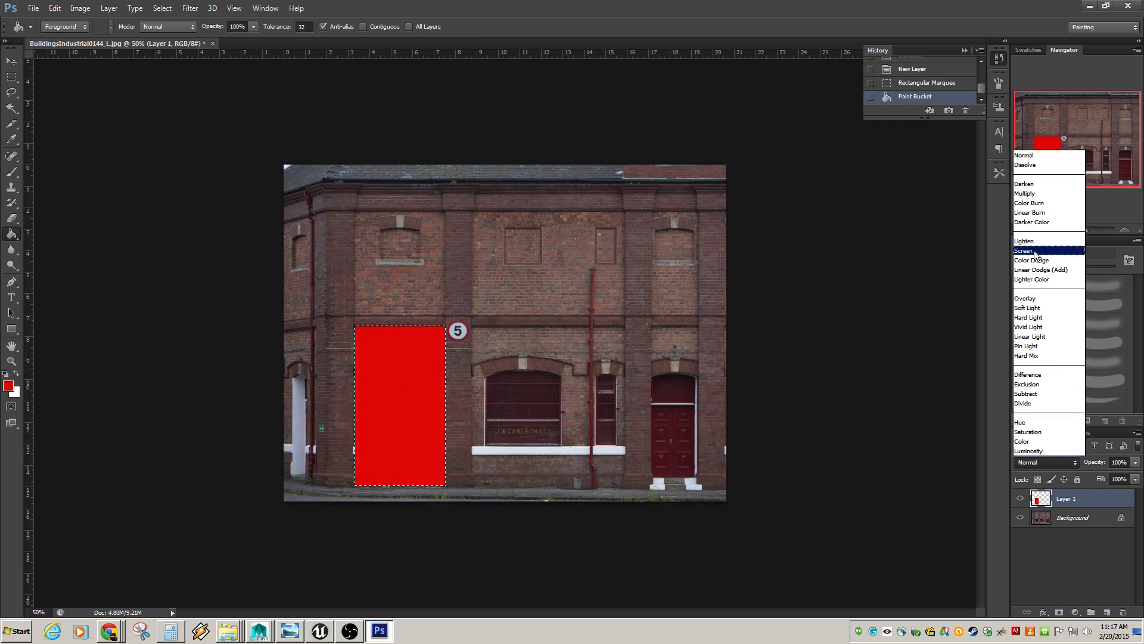
left_click(1035, 251)
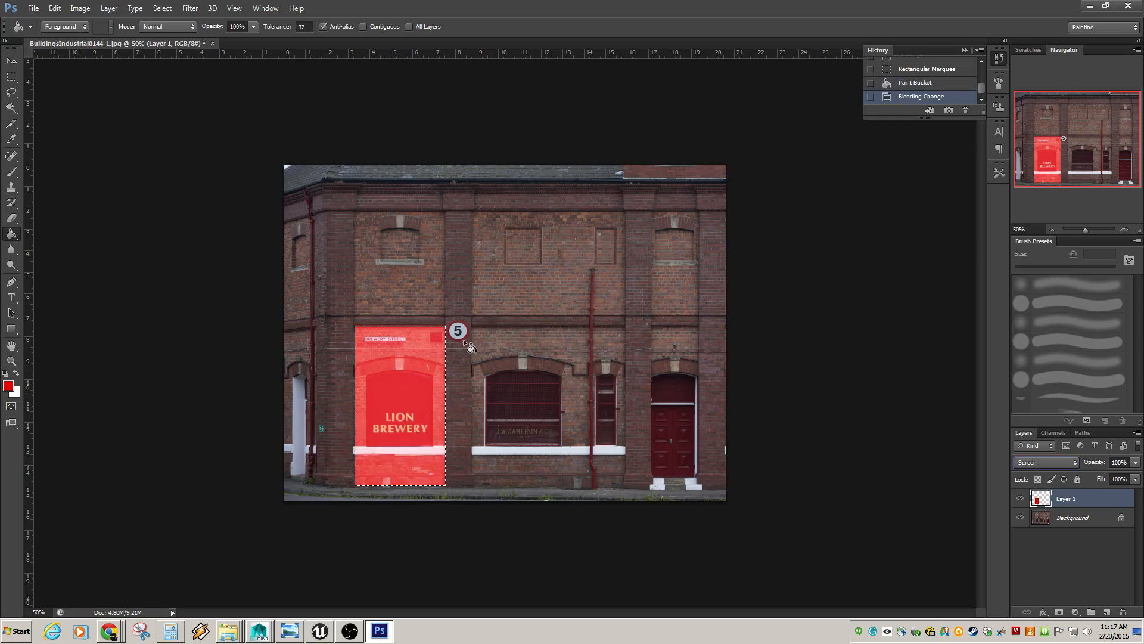
Mark the ground-floor brick pillar just left of the door with a red rectangle on the overlay layer
left_click(11, 76)
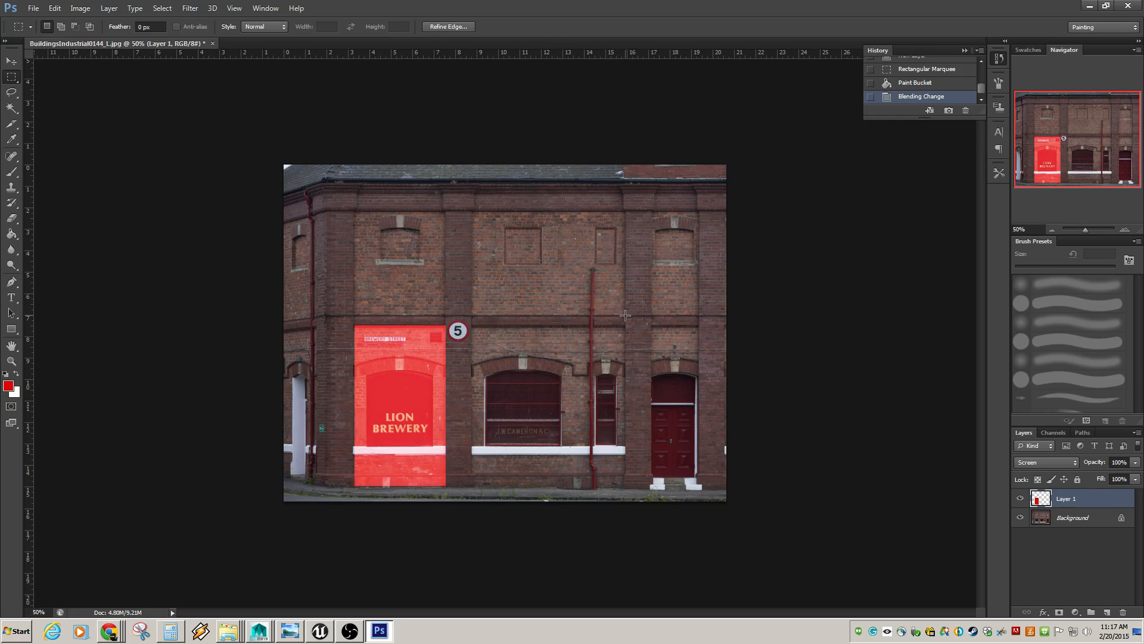
left_click_drag(626, 316, 651, 490)
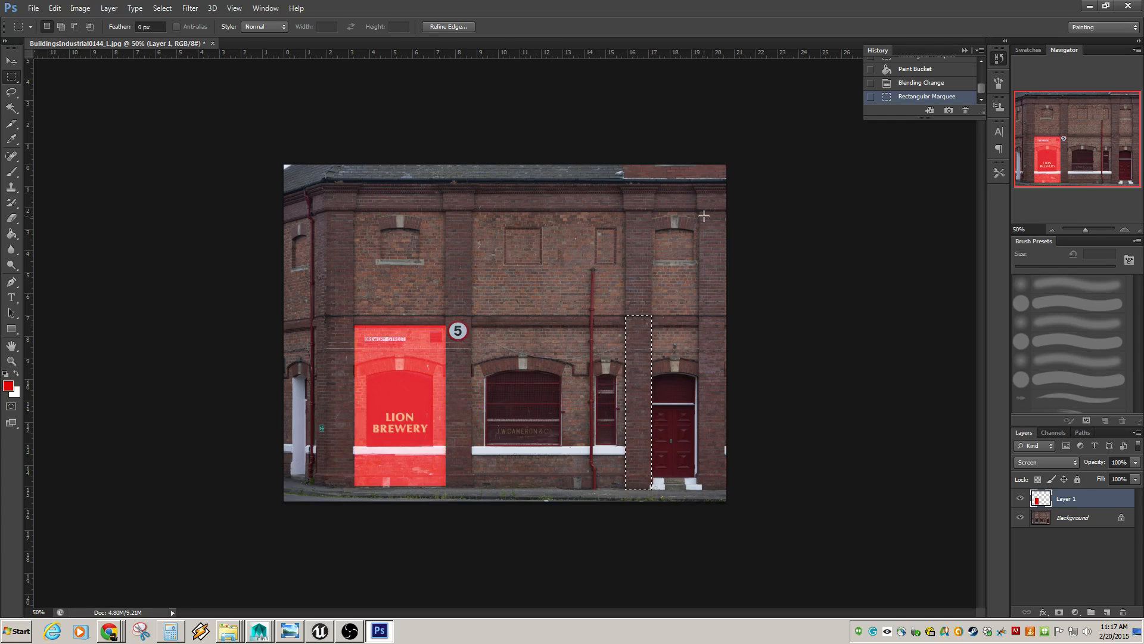
left_click(12, 234)
left_click(632, 399)
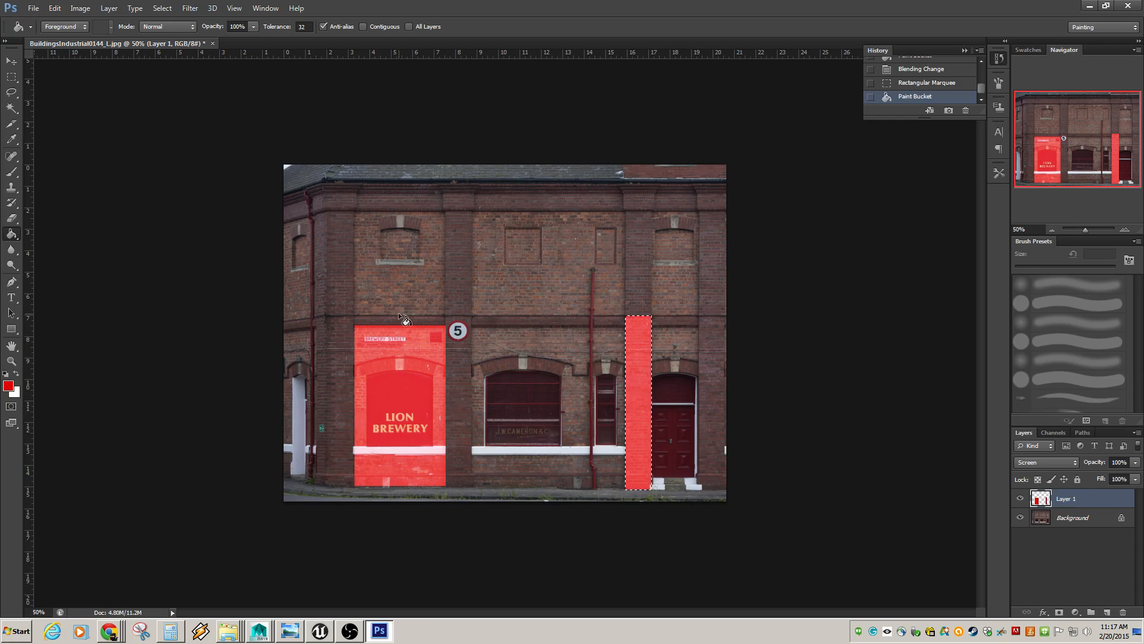
Fill the wide upper-floor wall panel between the two pillars with red on the overlay layer
left_click(11, 76)
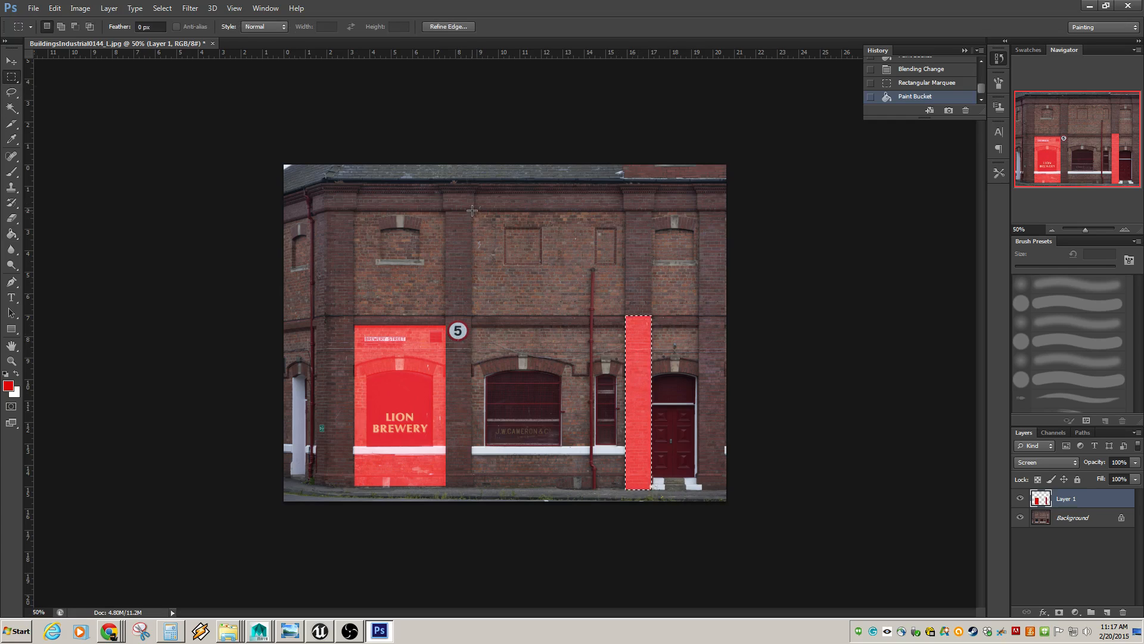
left_click_drag(507, 249, 624, 314)
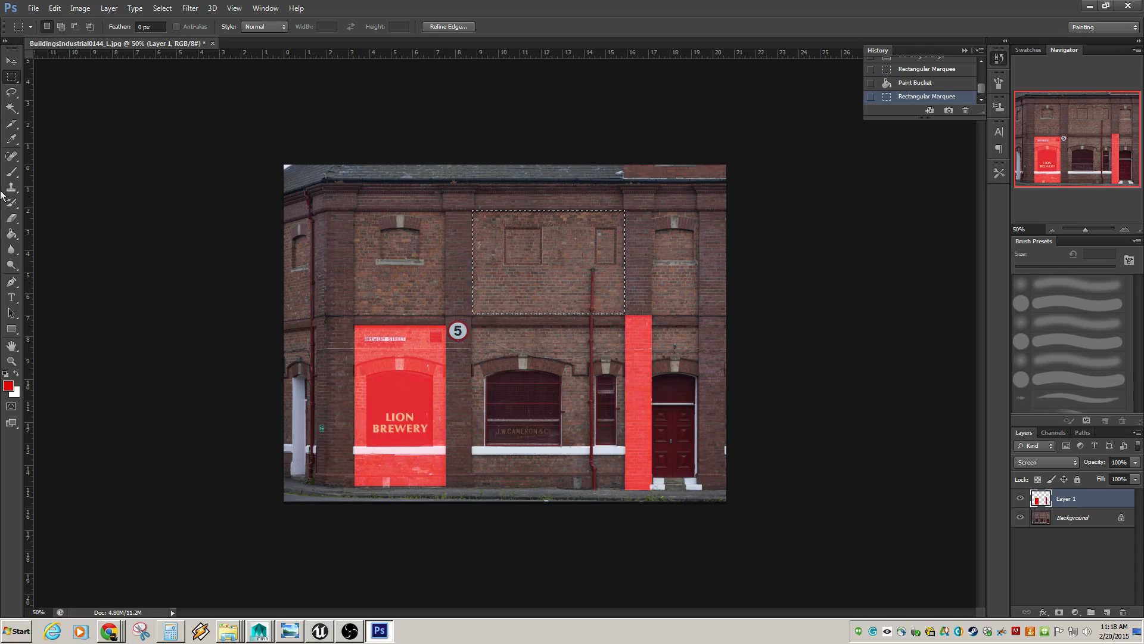
left_click(12, 235)
left_click(510, 251)
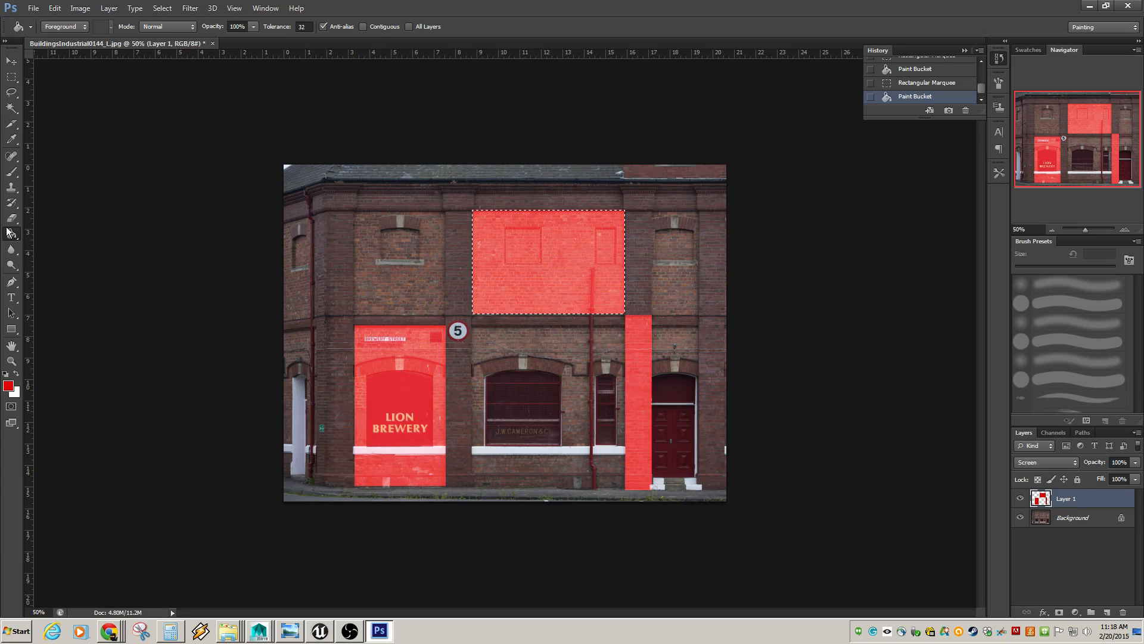
Fill the ground-floor door bay, from below the horizontal brick band to the pavement, with dark blue #163688 on the overlay layer
left_click(11, 76)
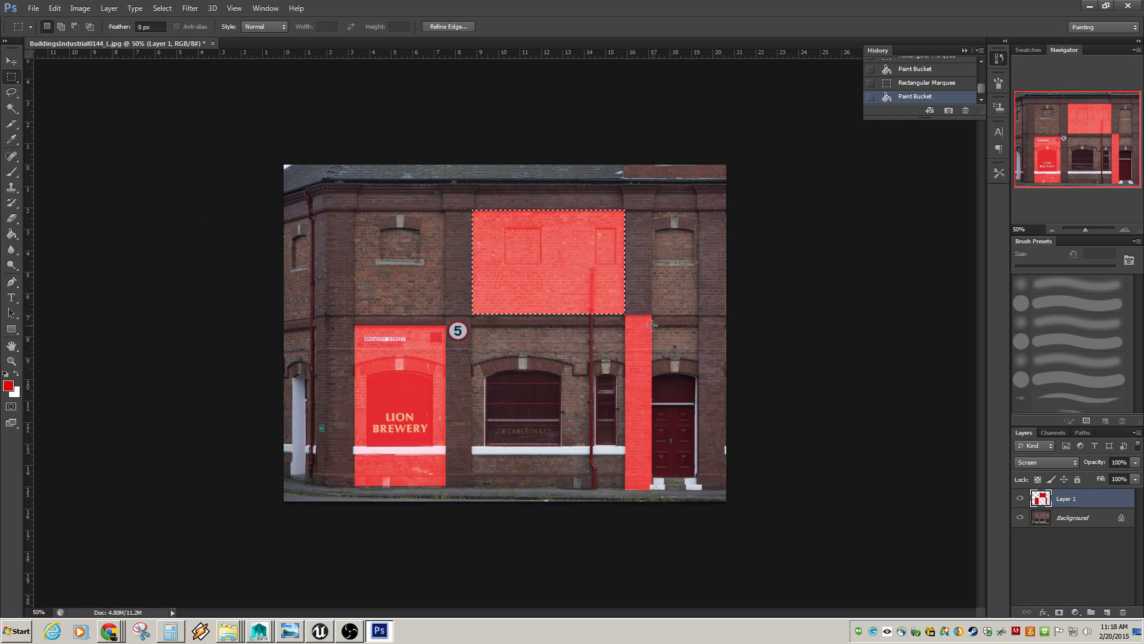
left_click_drag(651, 325, 698, 489)
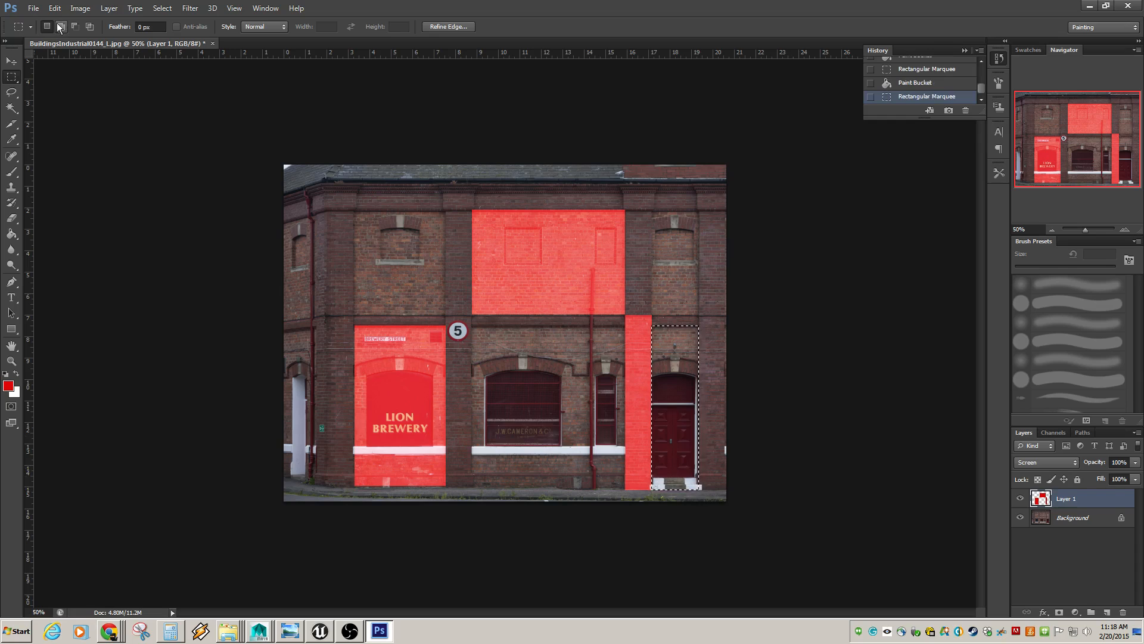
left_click(8, 386)
left_click(539, 240)
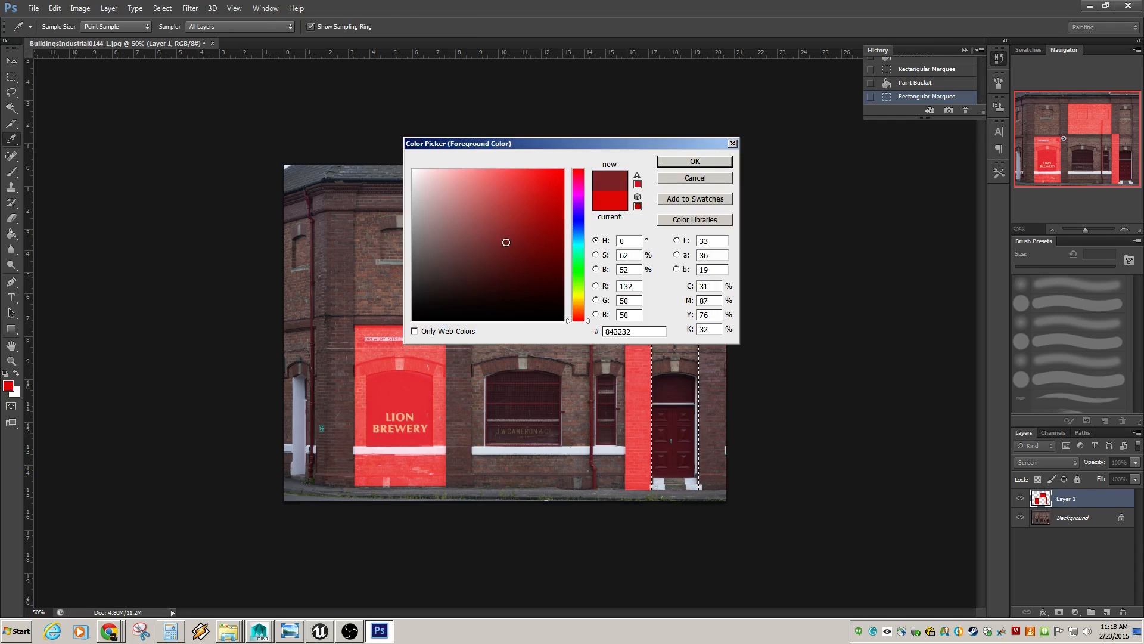
left_click(577, 226)
left_click(703, 161)
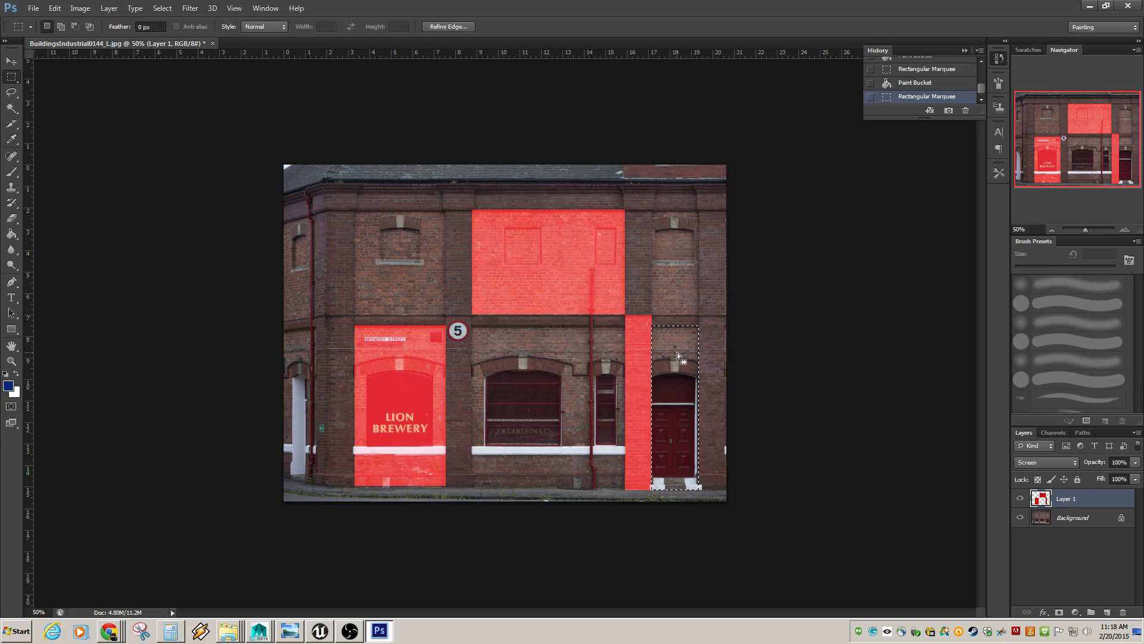
left_click(12, 233)
left_click(667, 355)
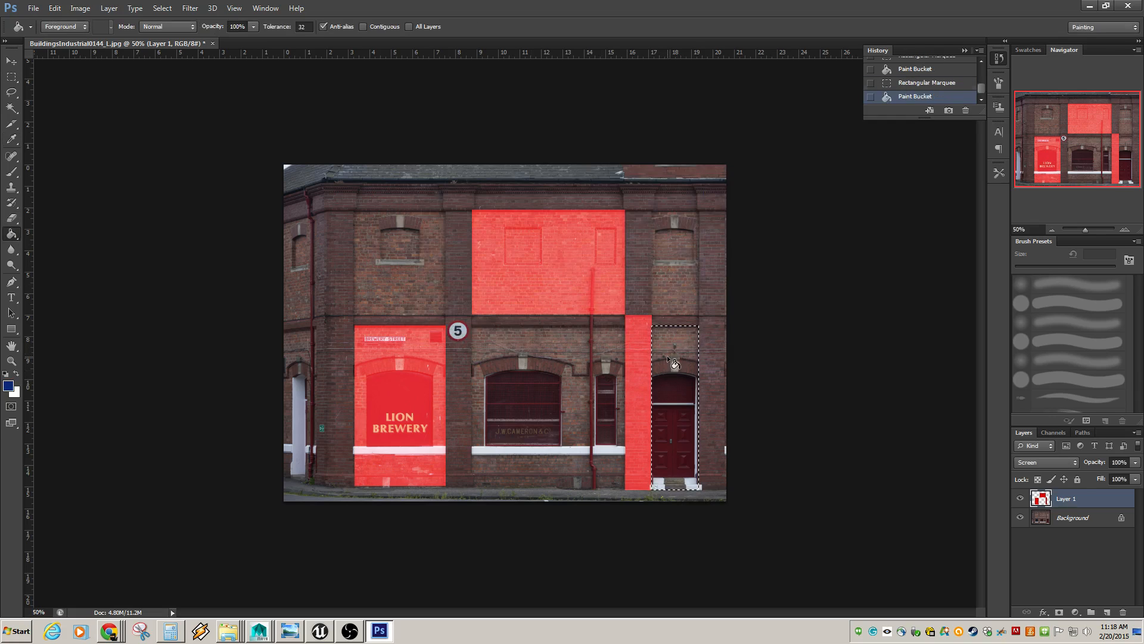
Fill the narrow horizontal brick band directly below the red upper-floor panel with the same blue and clear the selection
left_click(11, 77)
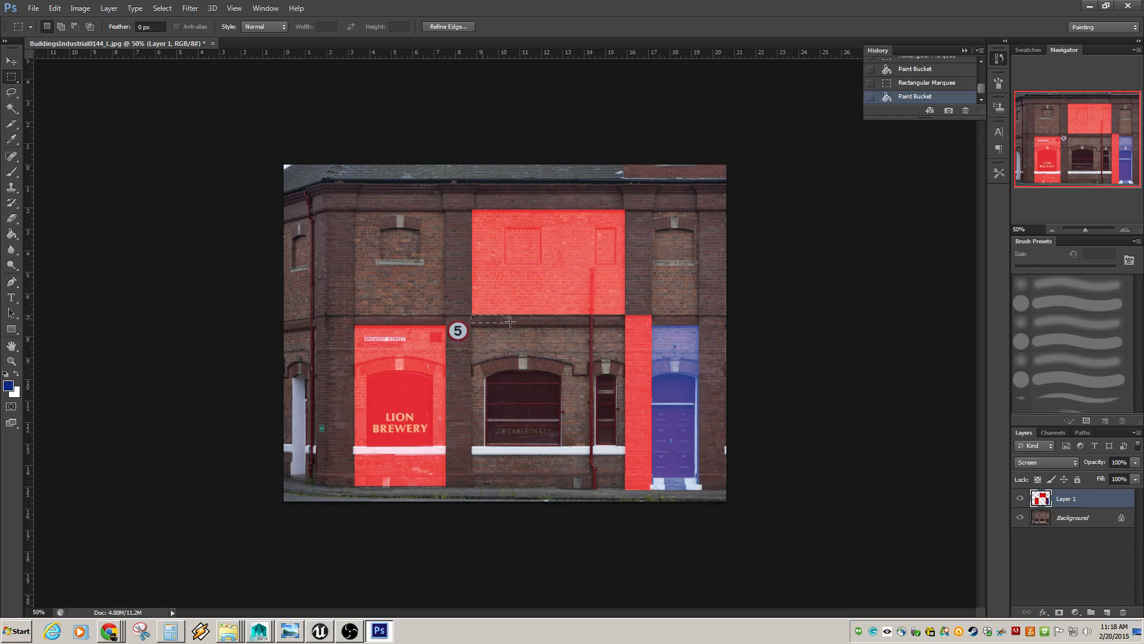
left_click_drag(510, 322, 625, 326)
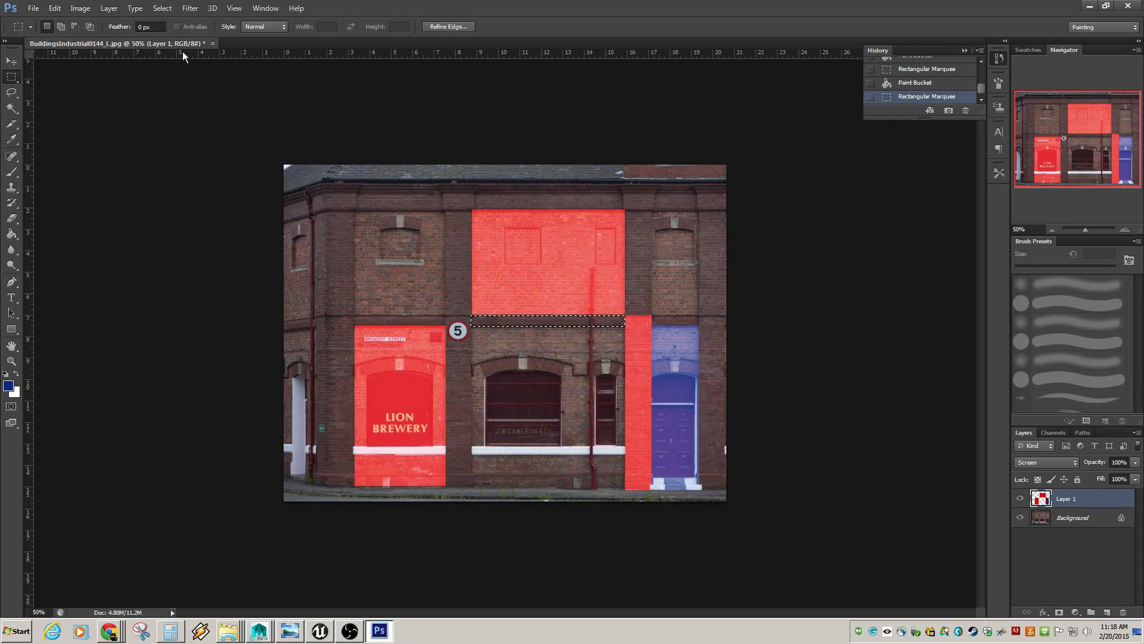
left_click(11, 234)
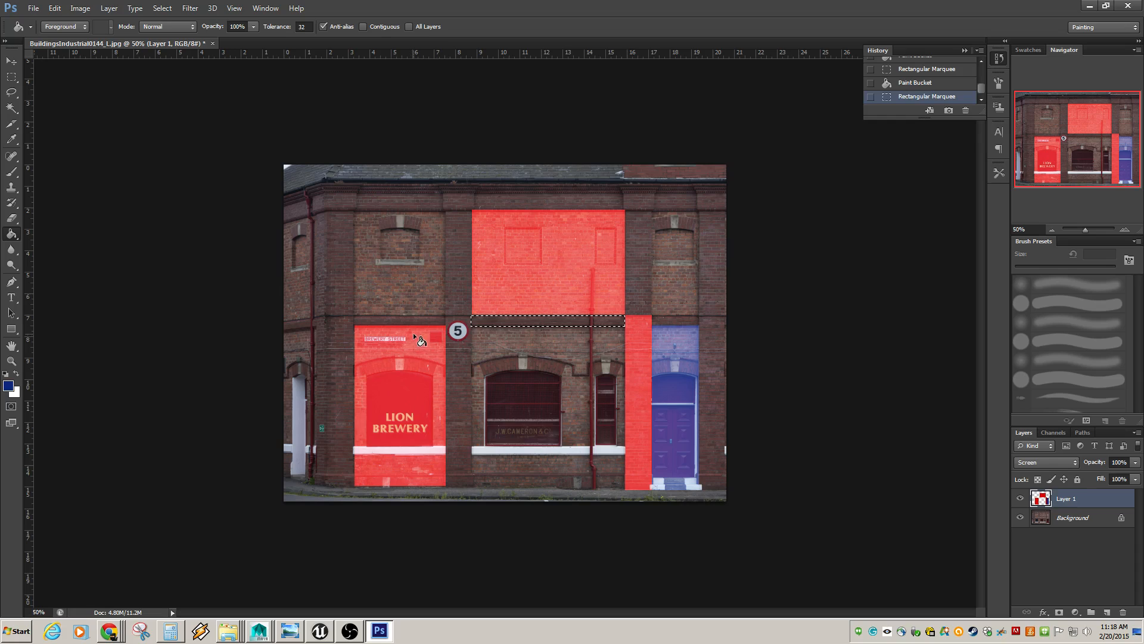
left_click(477, 320)
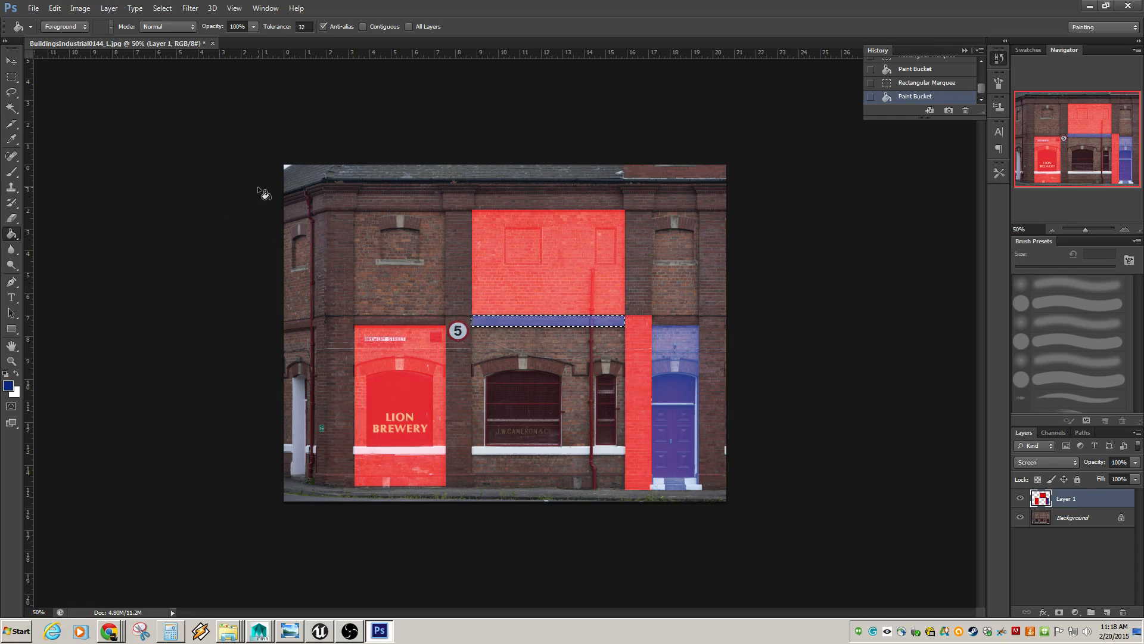
left_click(11, 61)
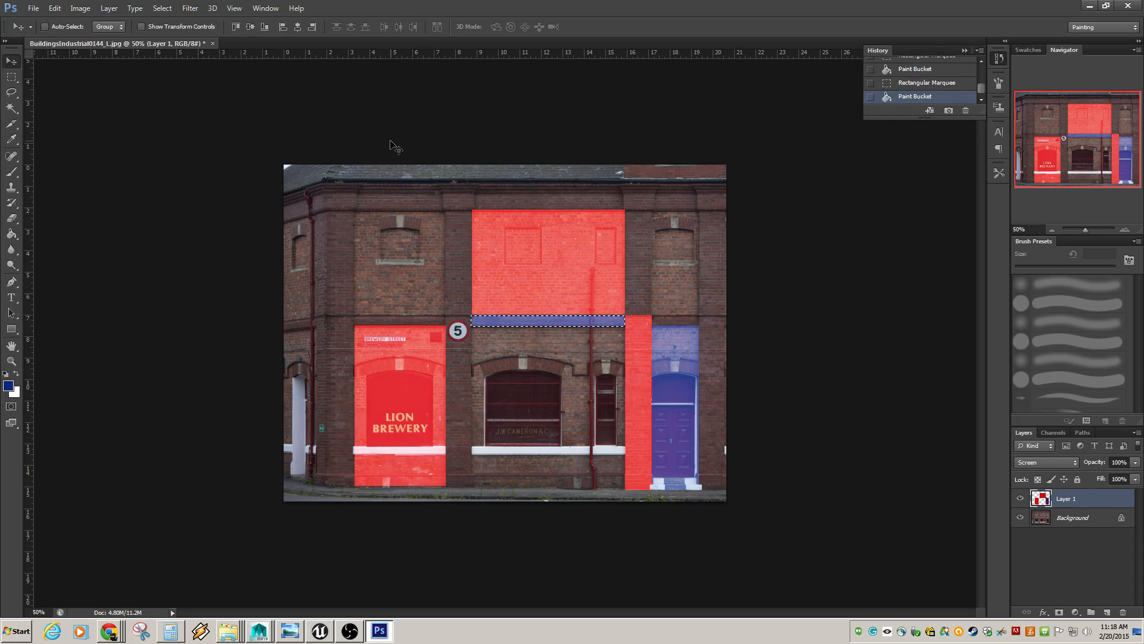
left_click(12, 76)
left_click(351, 213)
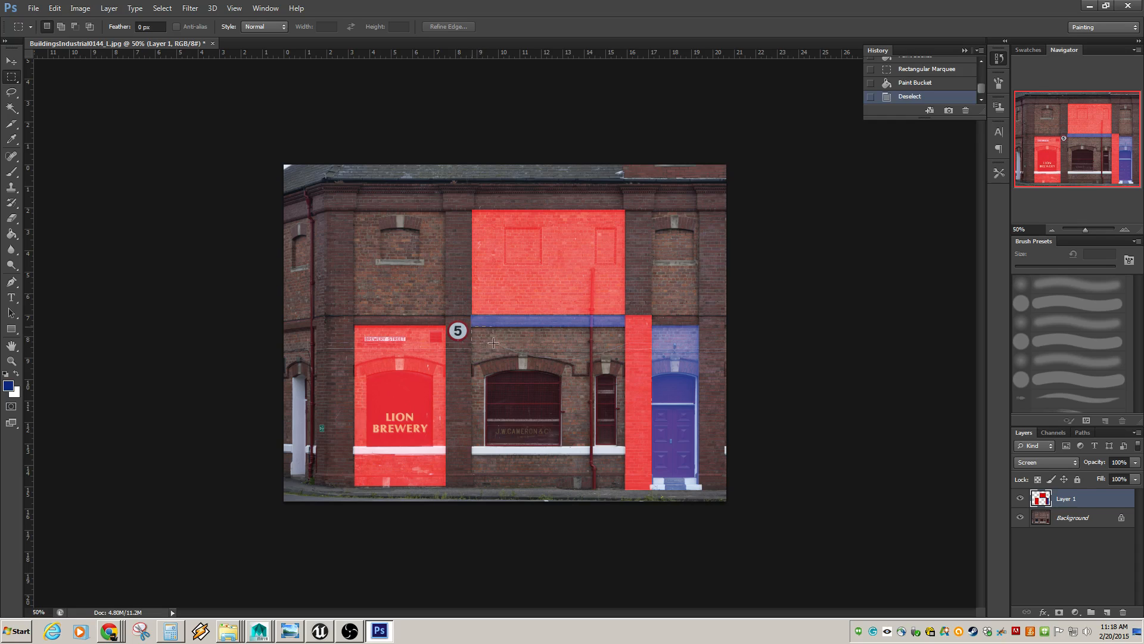
Fill the wide ground-floor window bay below the blue band with green #168824 on the overlay layer
left_click_drag(472, 326, 625, 489)
left_click(9, 385)
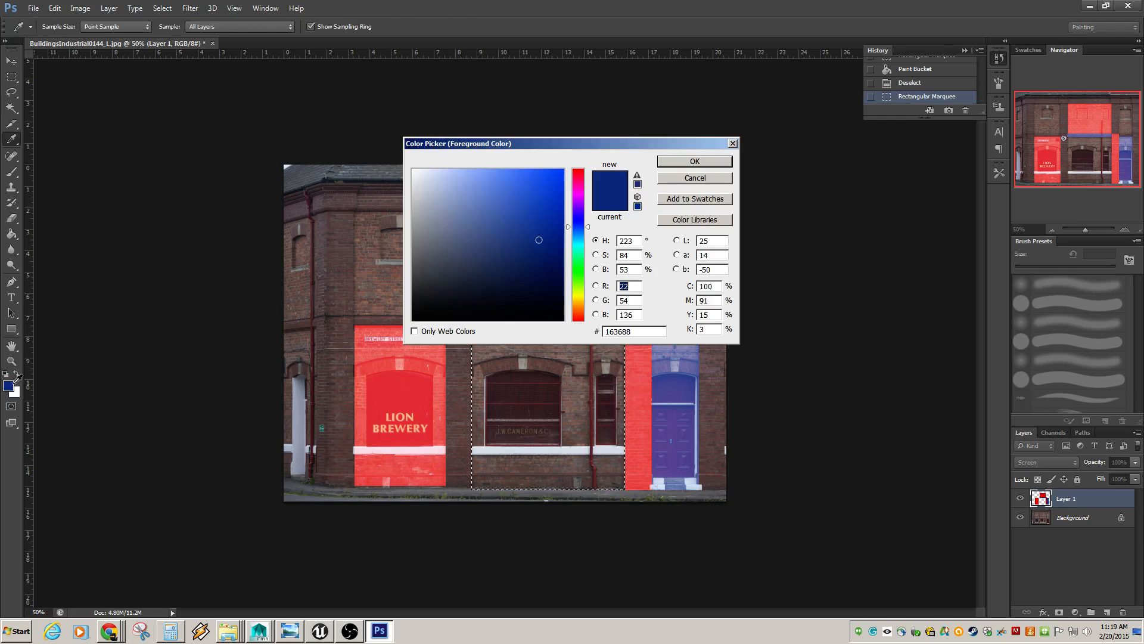
left_click(573, 273)
left_click(694, 161)
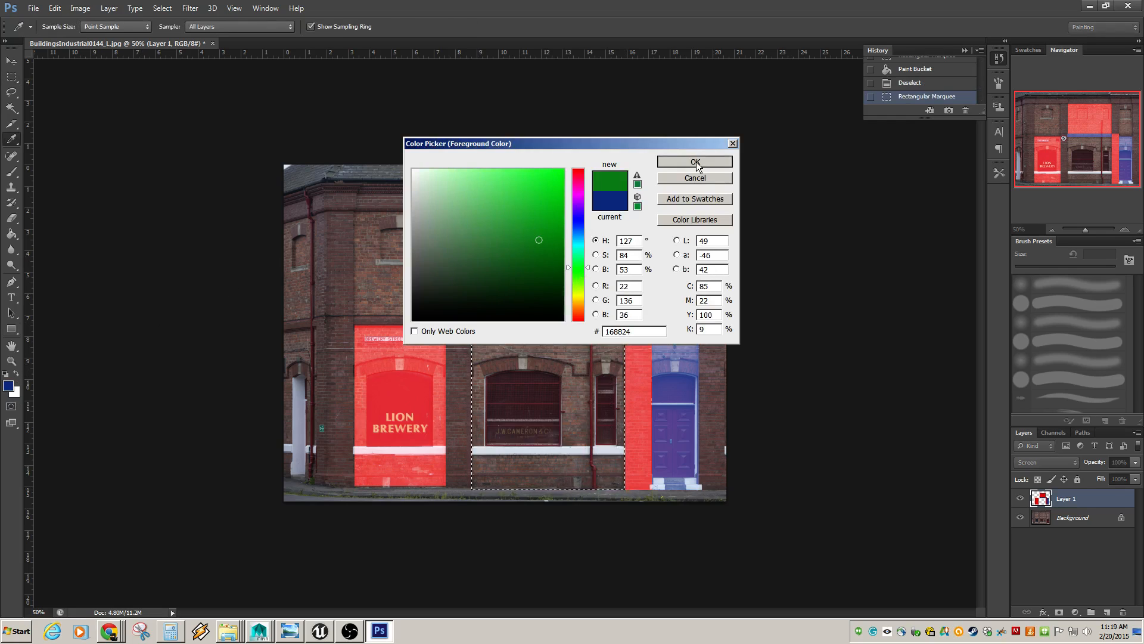
key("m")
left_click(11, 234)
left_click(511, 376)
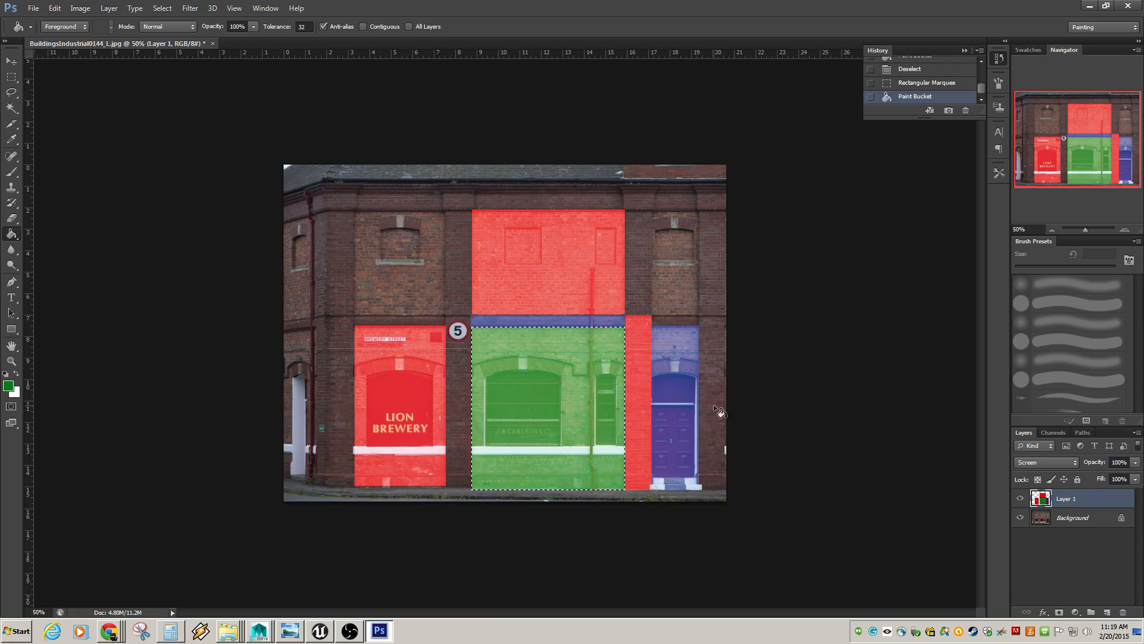
Start a new document and set its width and height to 2048 pixels
left_click(37, 12)
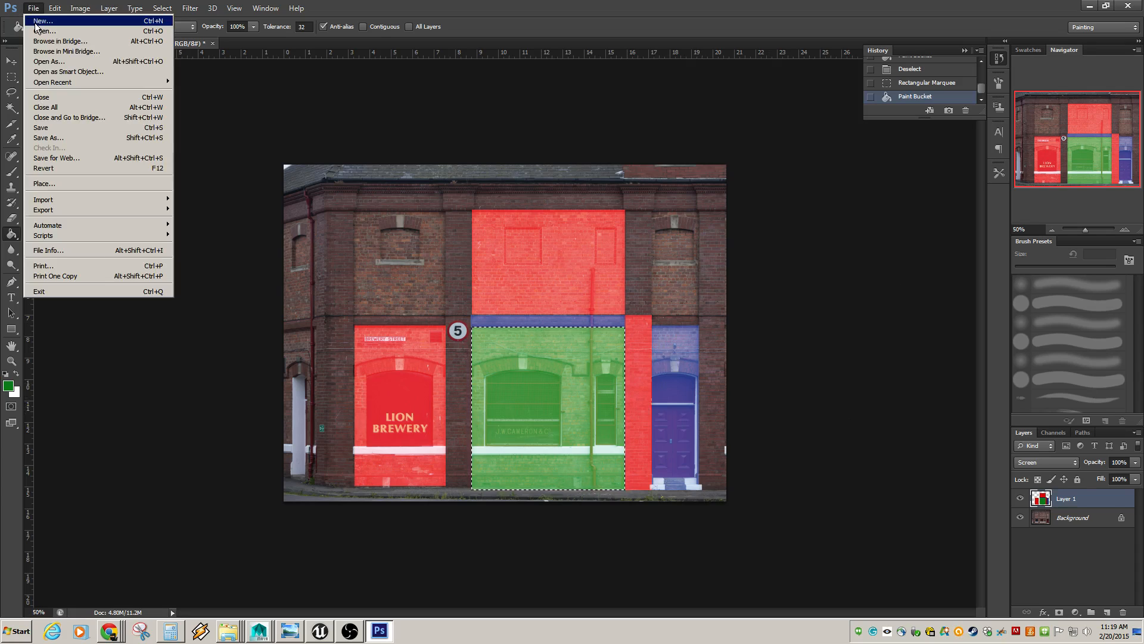
left_click(41, 21)
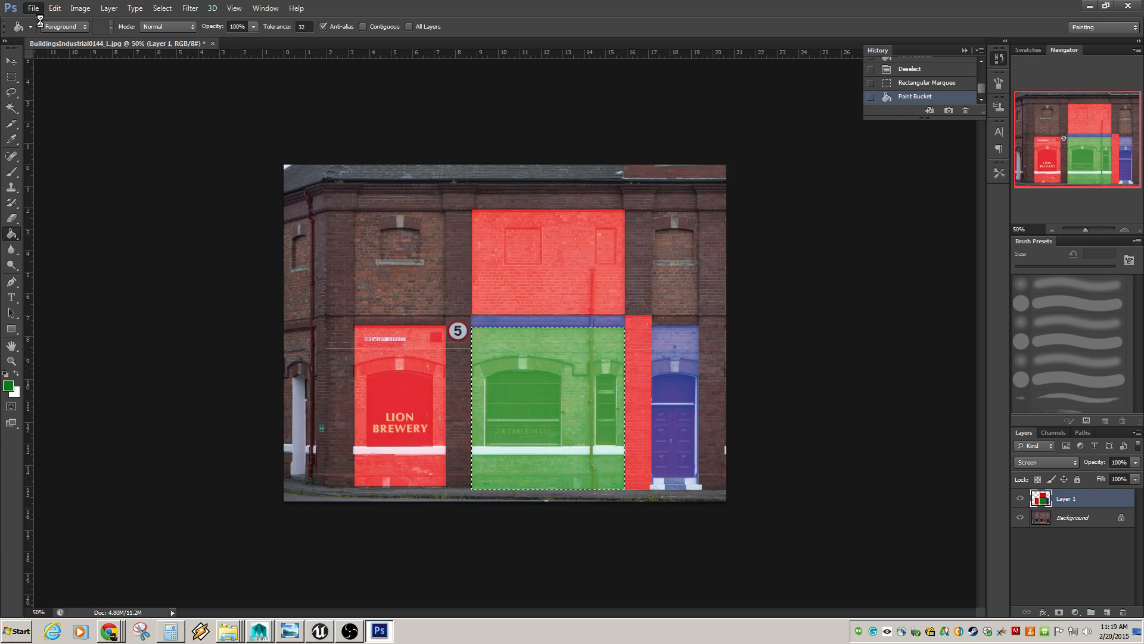
left_click(637, 218)
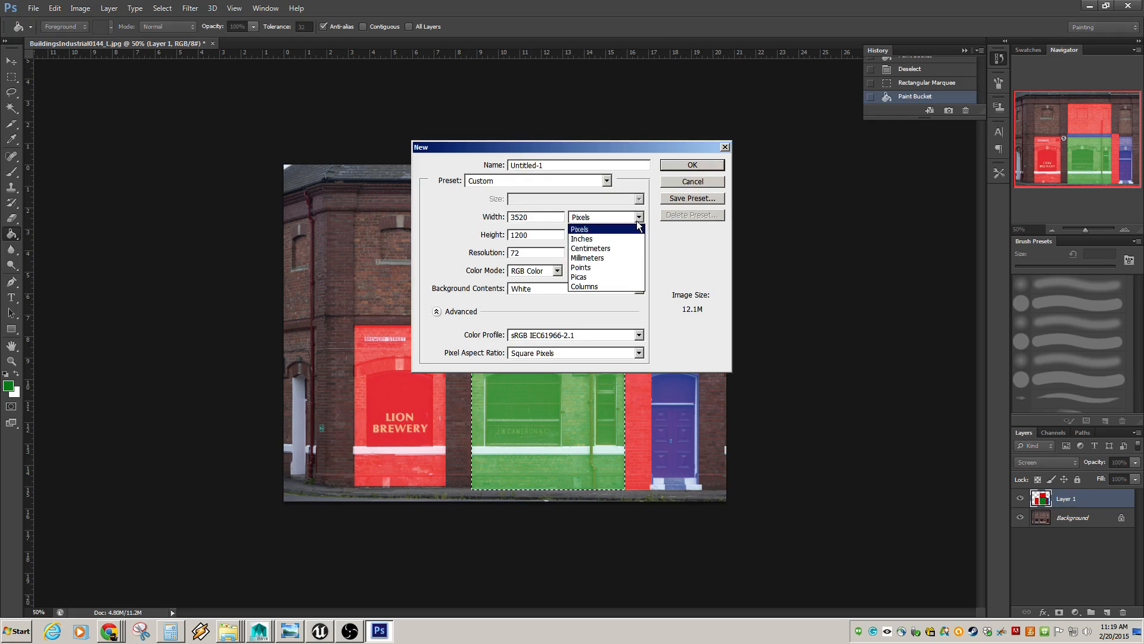
left_click(639, 220)
double_click(547, 216)
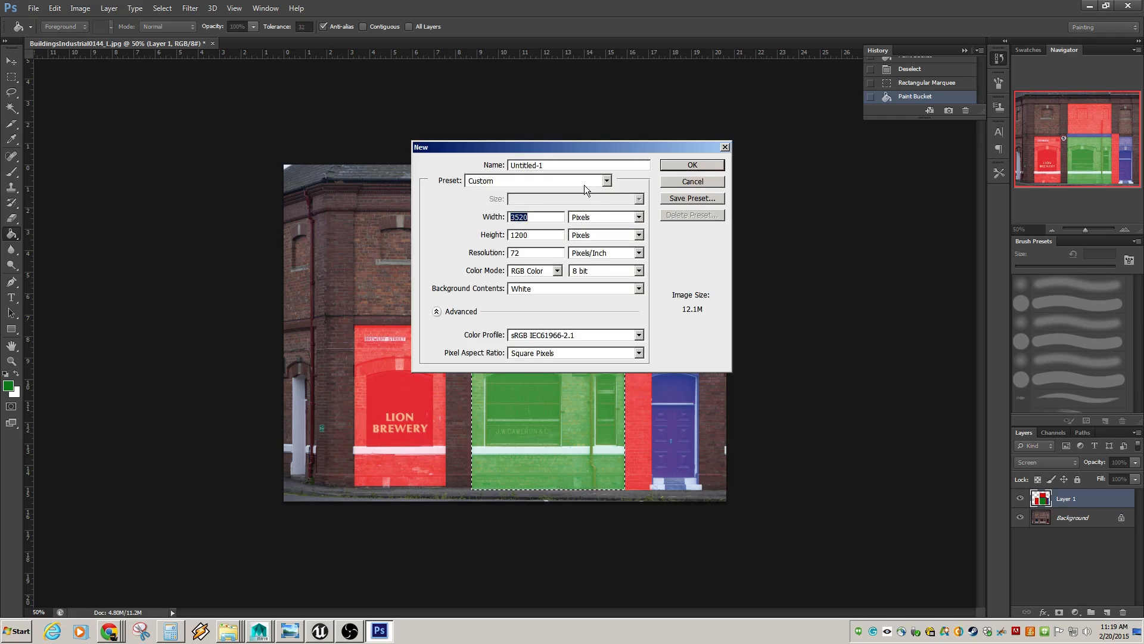
type("20482048")
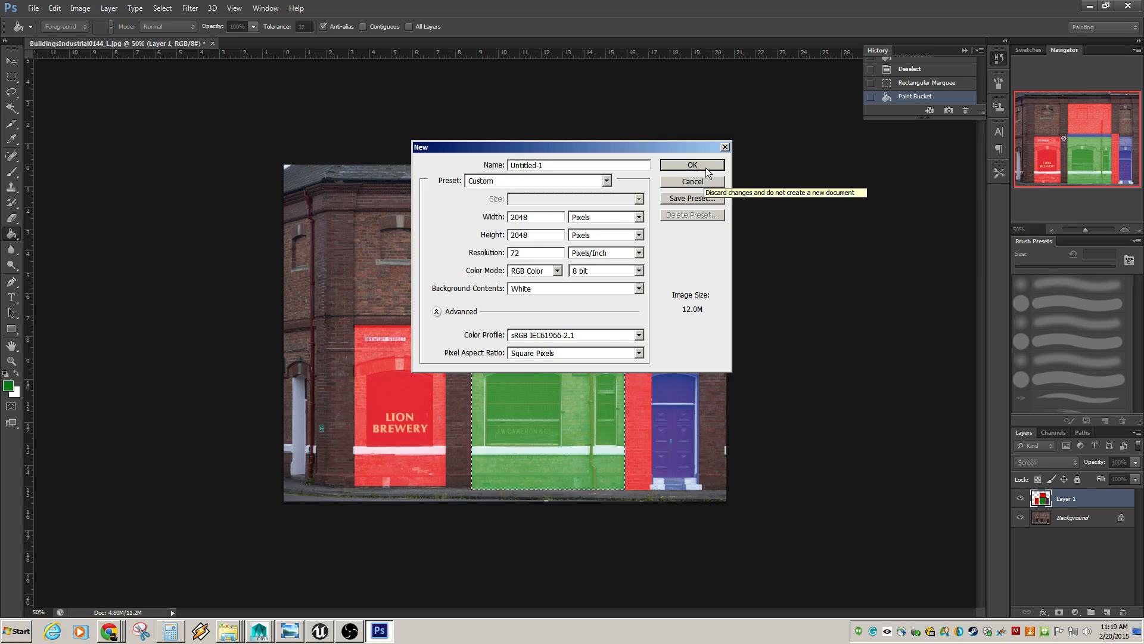
Try a width of 4096 pixels with a height of 2048 pixels for the new document
double_click(519, 217)
type("4096")
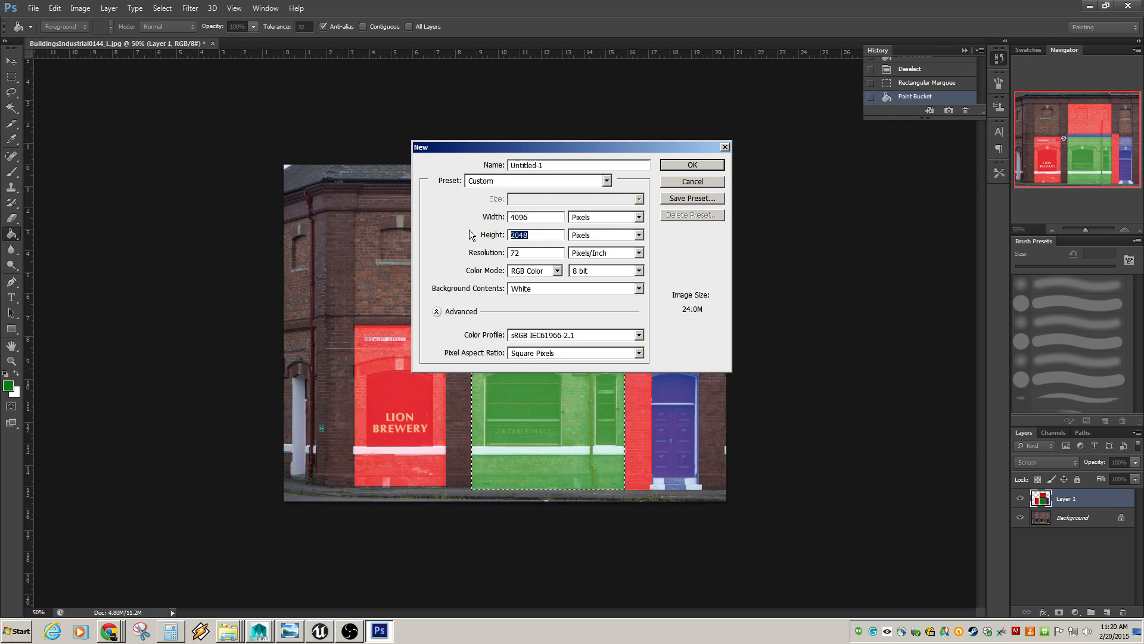
type("40")
type("20")
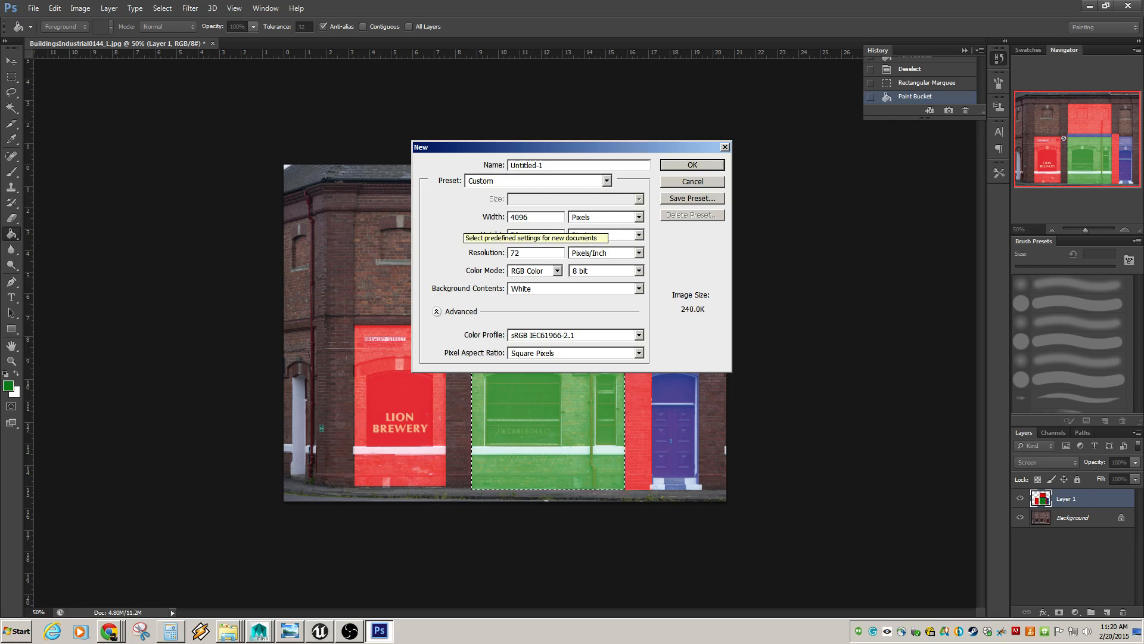
type("48")
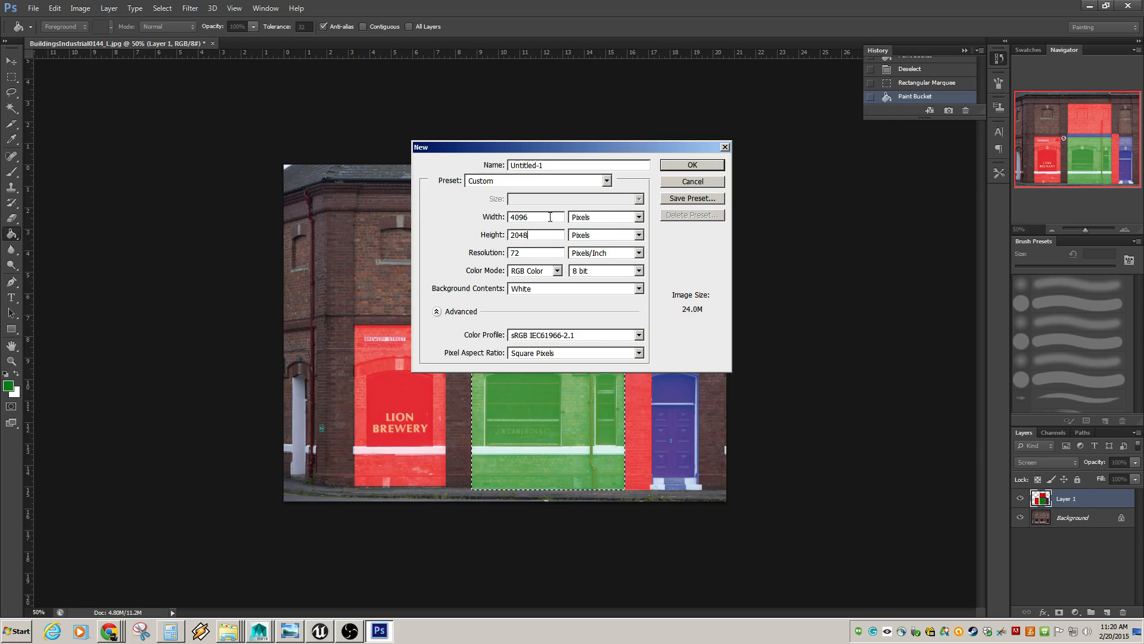
Set the width to 2048 pixels and create the document
type("2048")
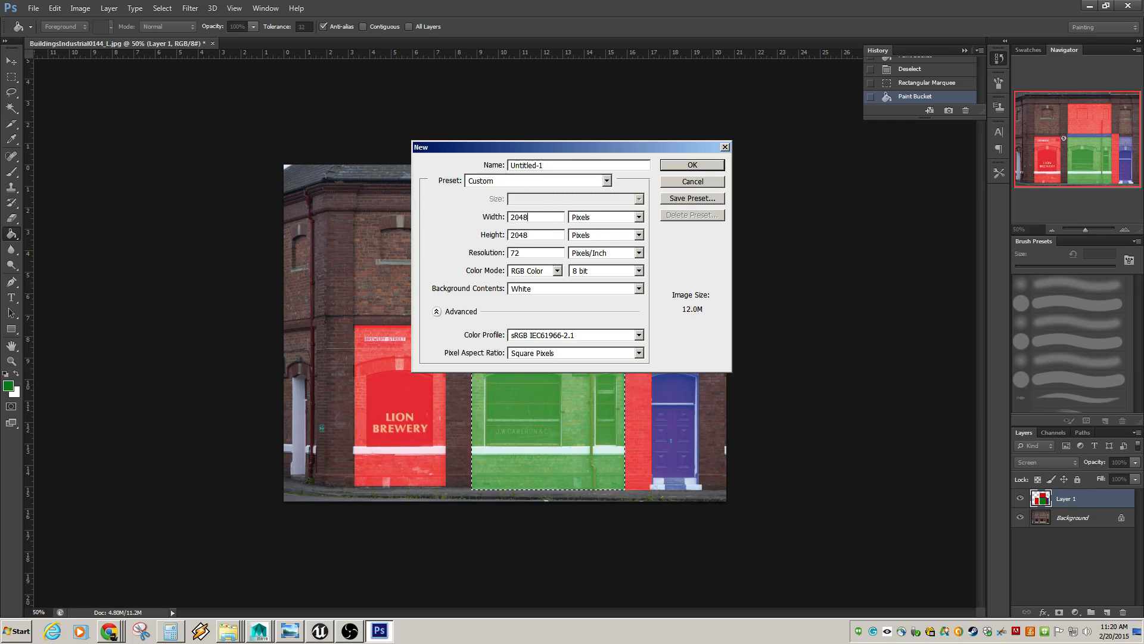
left_click(706, 165)
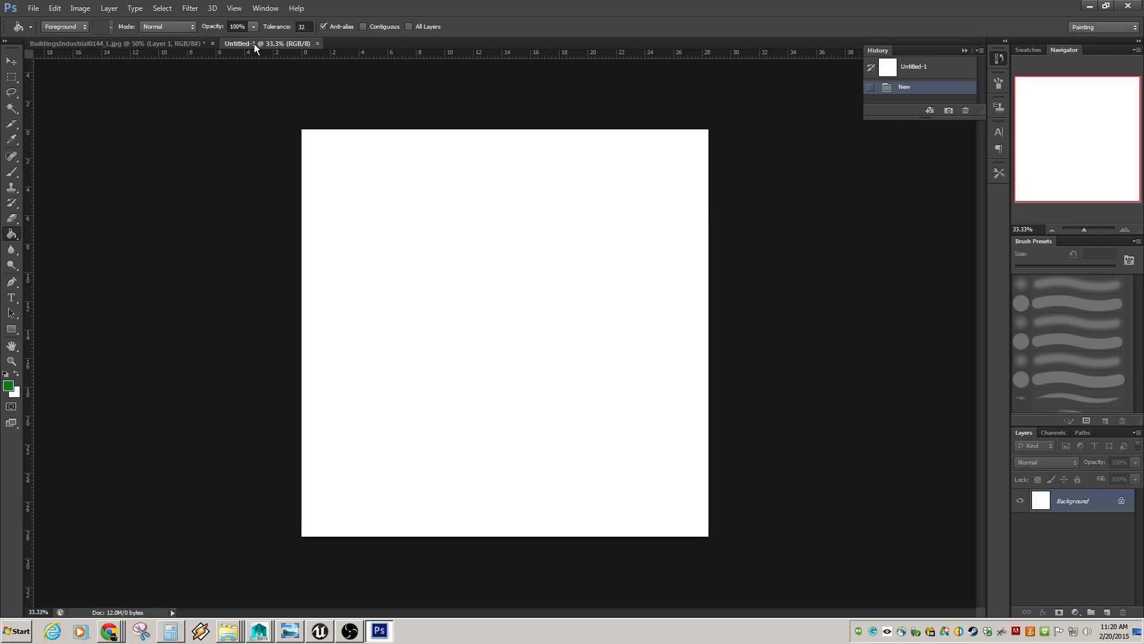
Hide the colour overlay layer and copy the entire Background photo of the building into the new blank document
left_click_drag(254, 44, 217, 45)
left_click(120, 44)
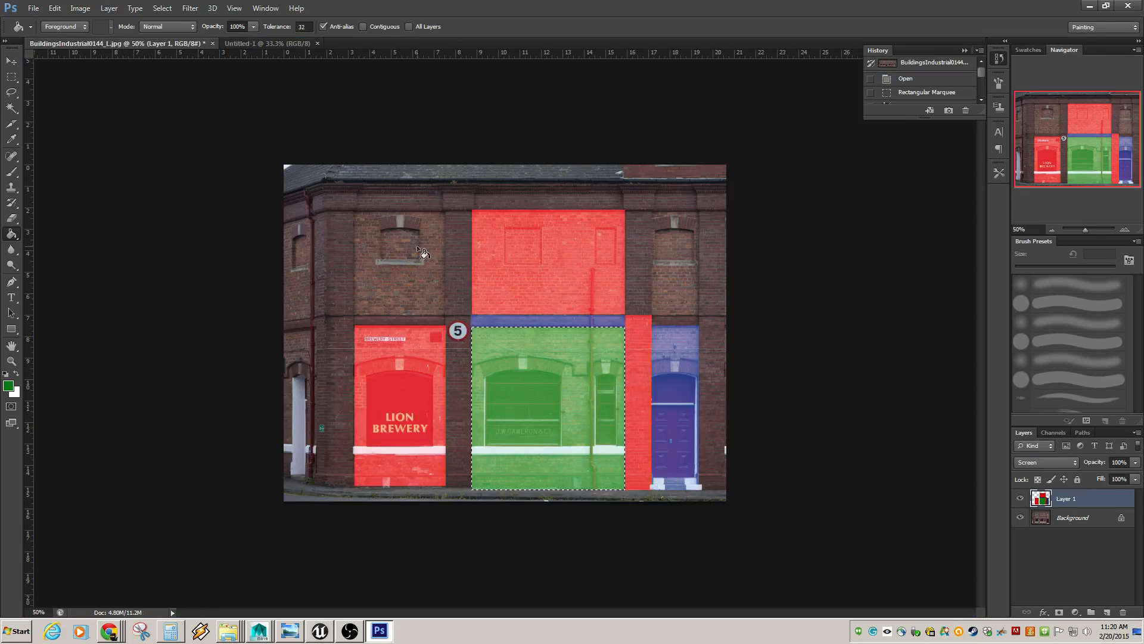
left_click(1020, 499)
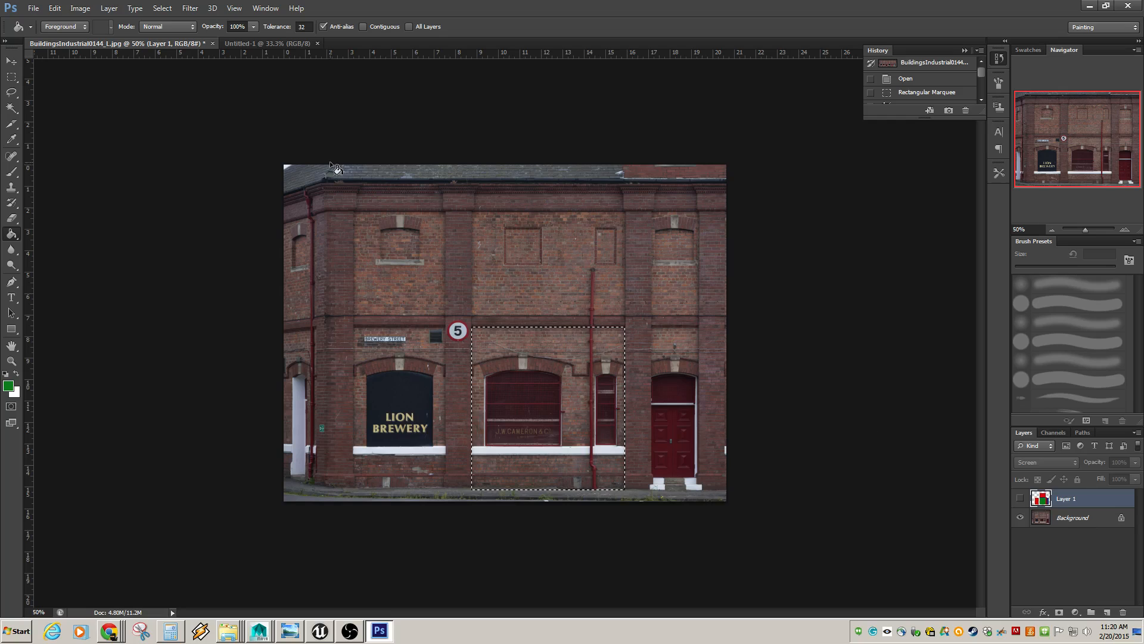
left_click(12, 77)
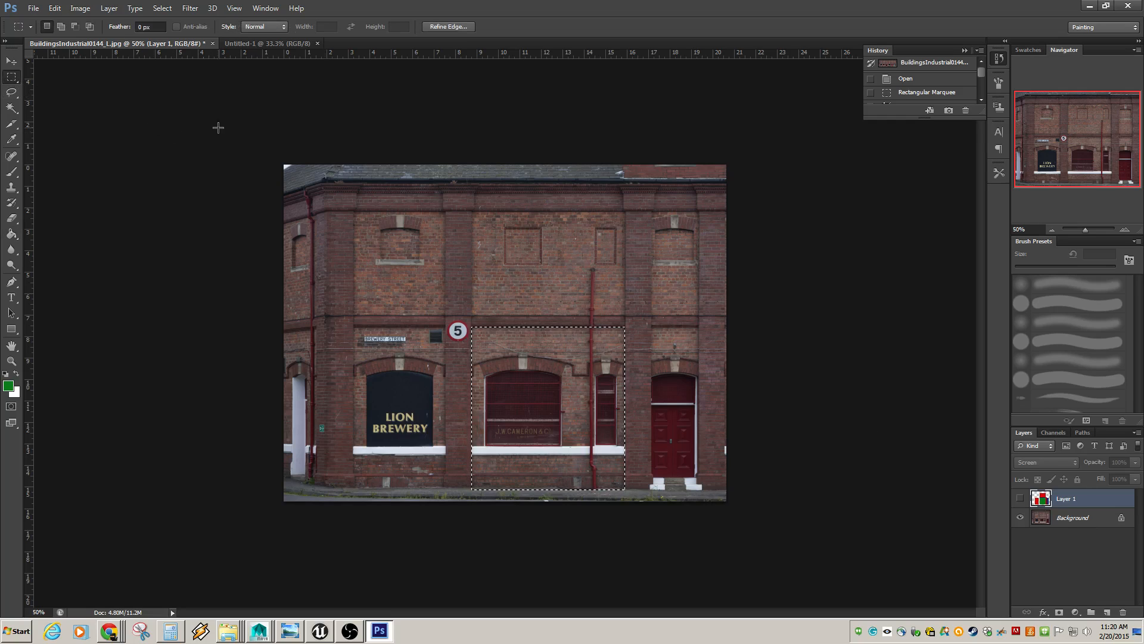
mouse_move(217, 125)
left_mouse_down()
mouse_move(812, 508)
mouse_move(845, 577)
left_mouse_up()
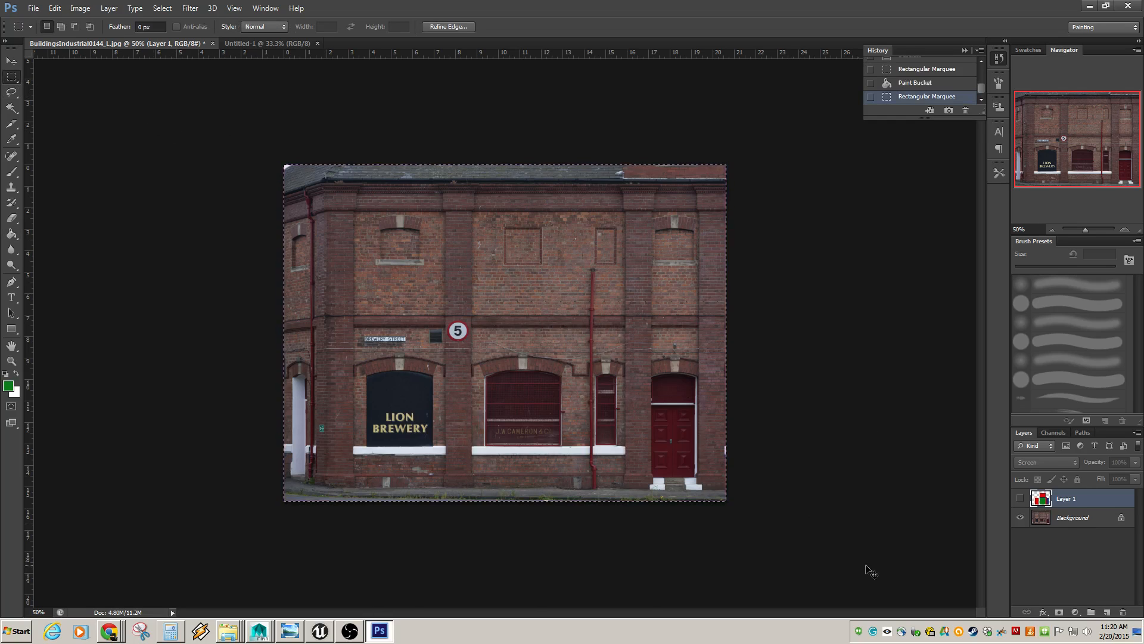
left_click(1093, 518)
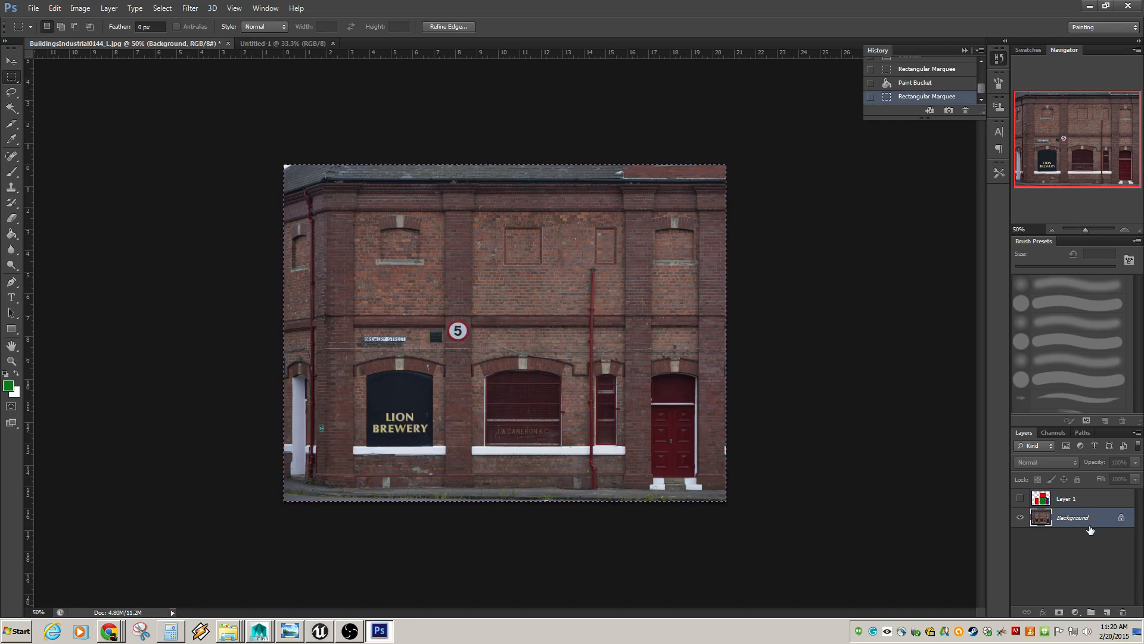
left_click(288, 44)
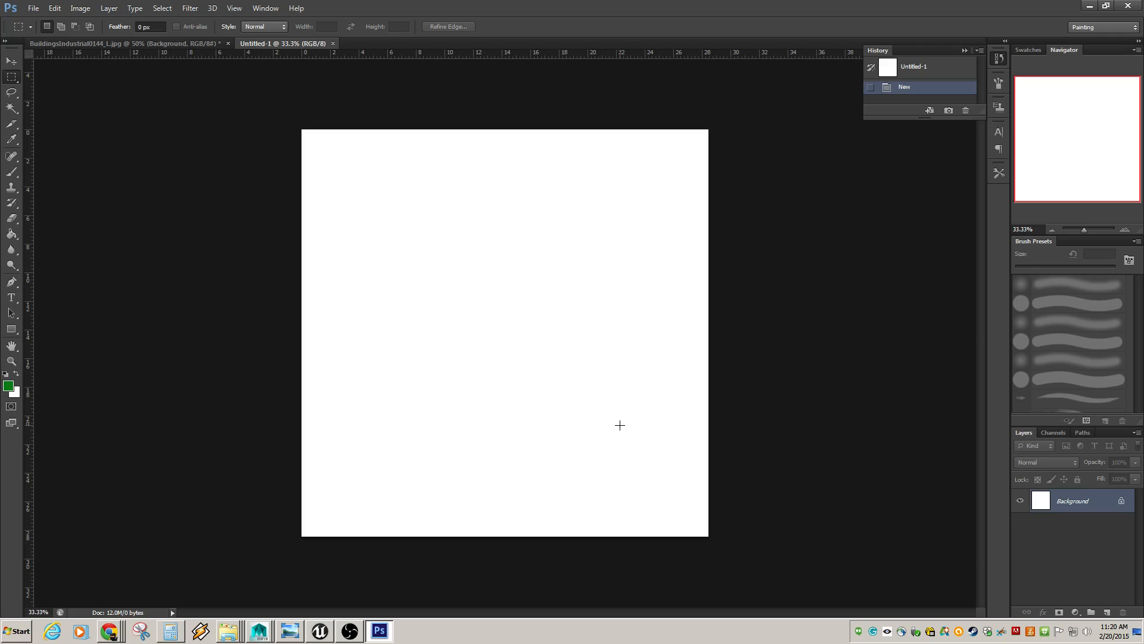
key("ctrl+v")
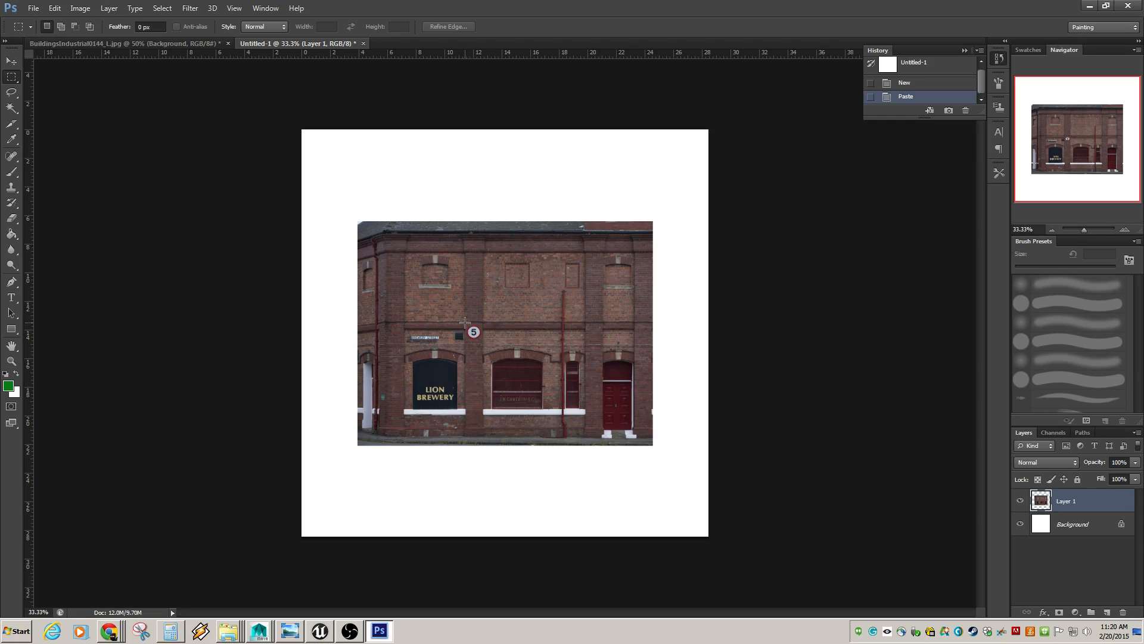
Copy the wide ground-floor window bay between the two pillars onto its own layer
scroll(463, 323, "up", 5)
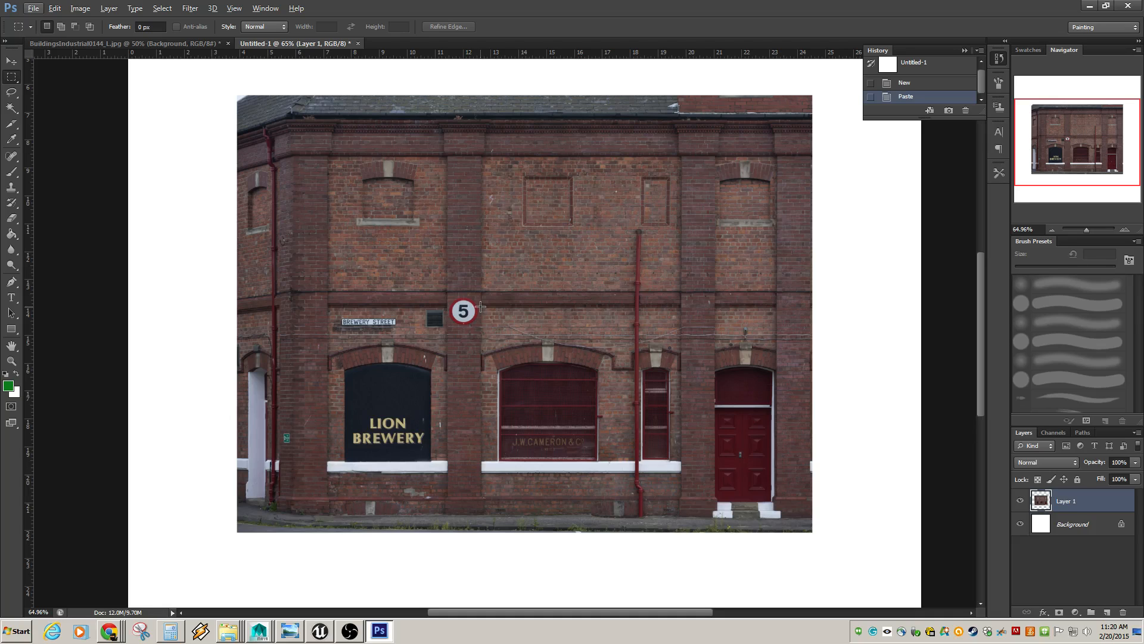
left_click_drag(480, 306, 681, 514)
right_click(552, 439)
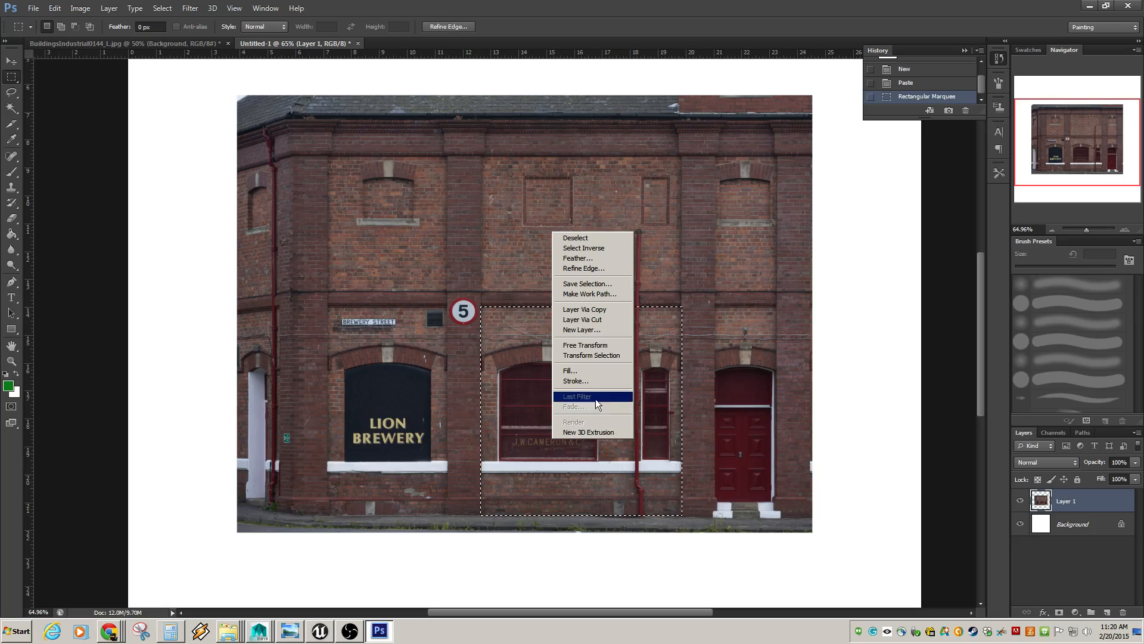
left_click(584, 309)
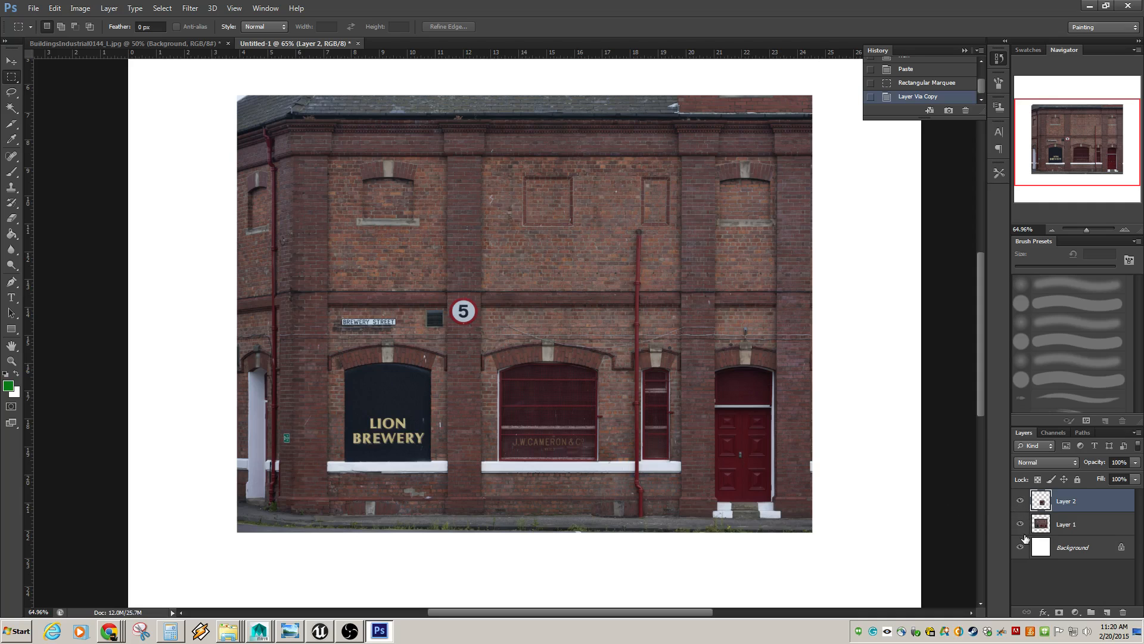
Preview the copied window bay without the full photo layer, restore the photo layer, and hide the bay layer
left_click(1021, 524)
left_click(1020, 524)
left_click(1020, 501)
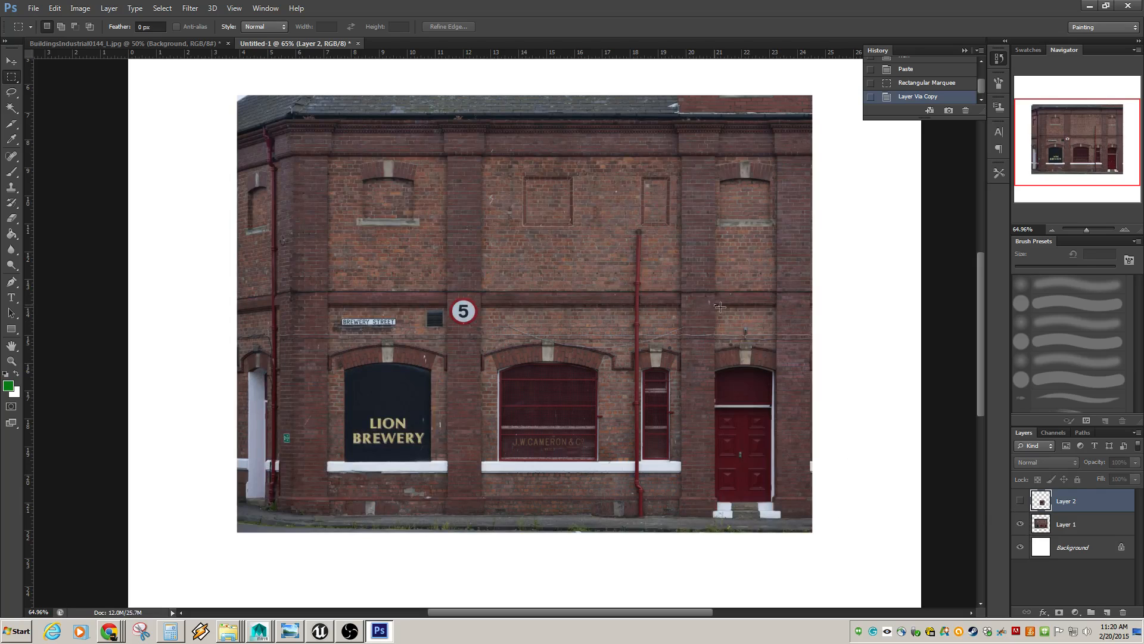
Copy the red door section, from below the horizontal brick band down to the steps, from the photo layer onto its own layer
left_click_drag(715, 305, 776, 518)
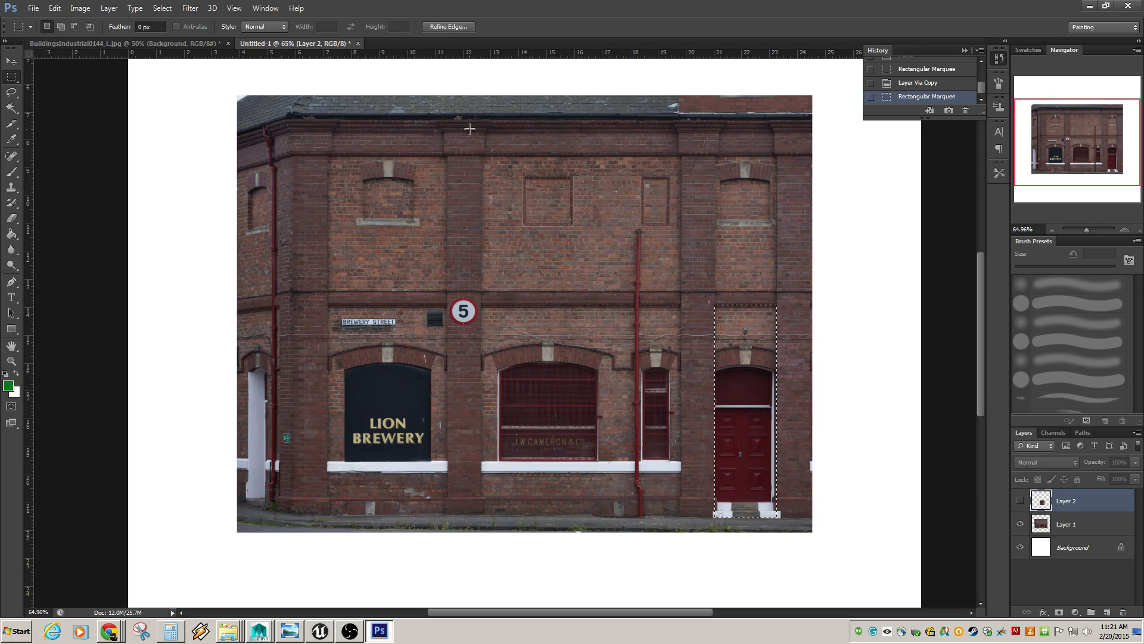
left_click(1058, 525)
right_click(749, 394)
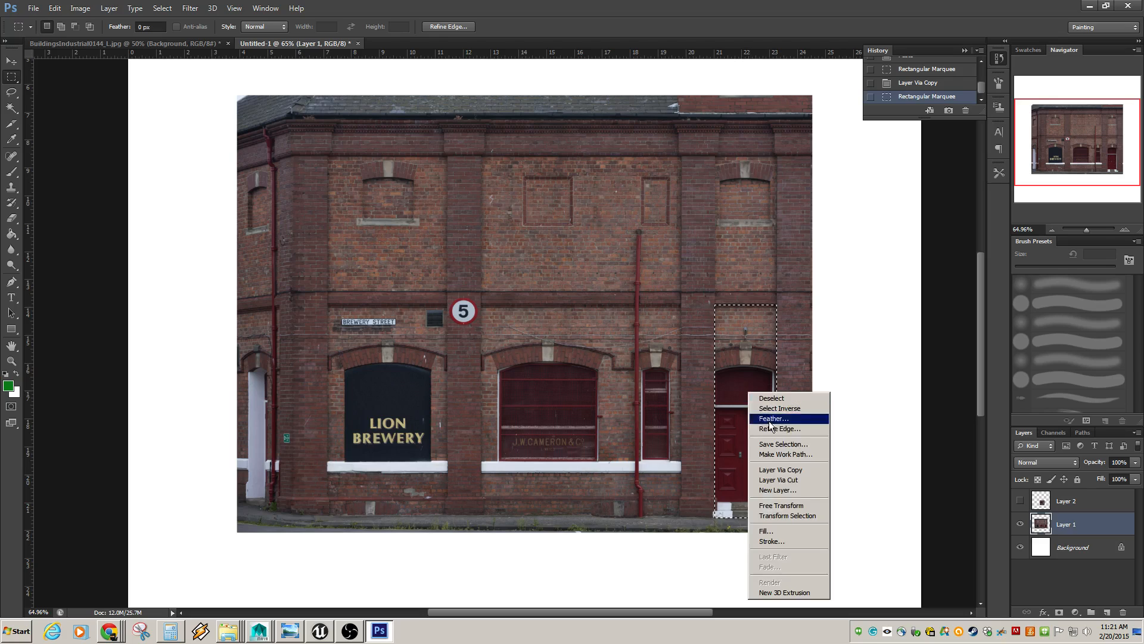
left_click(785, 470)
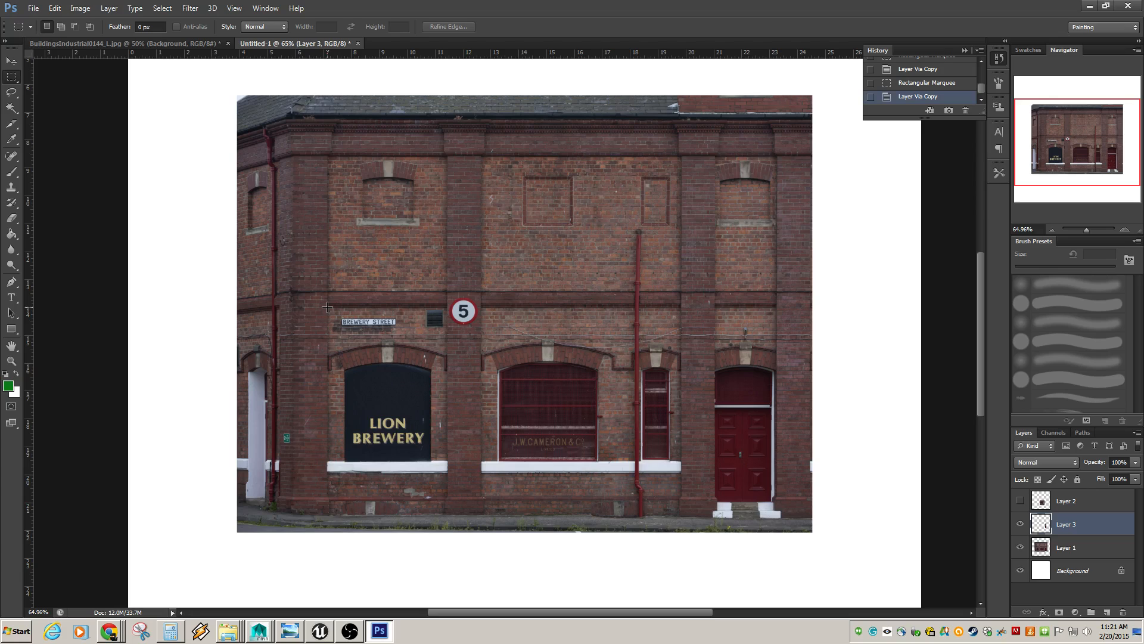
Copy the ground-floor Lion Brewery window bay from the photo layer onto its own layer, and hide the bay and door layers
left_click_drag(341, 329, 448, 513)
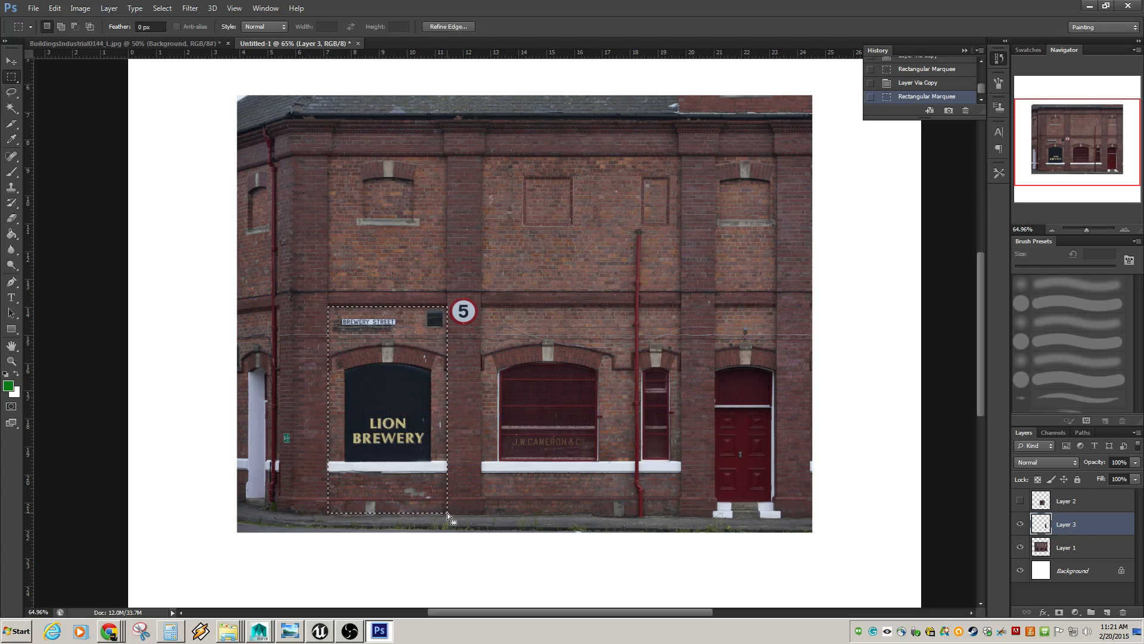
left_click(1065, 549)
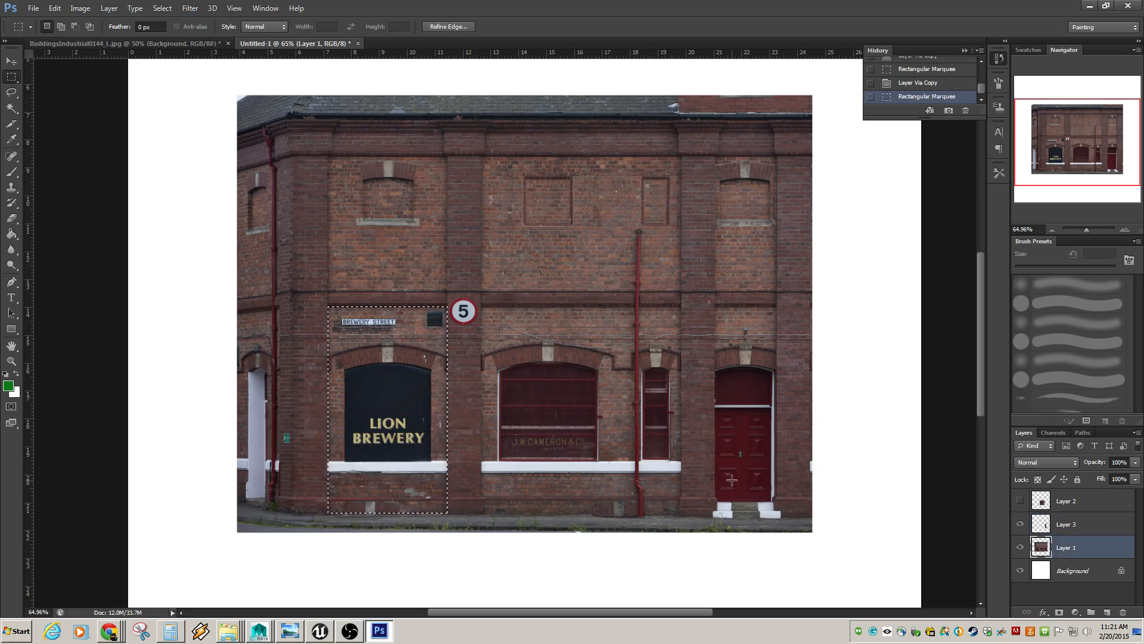
right_click(392, 406)
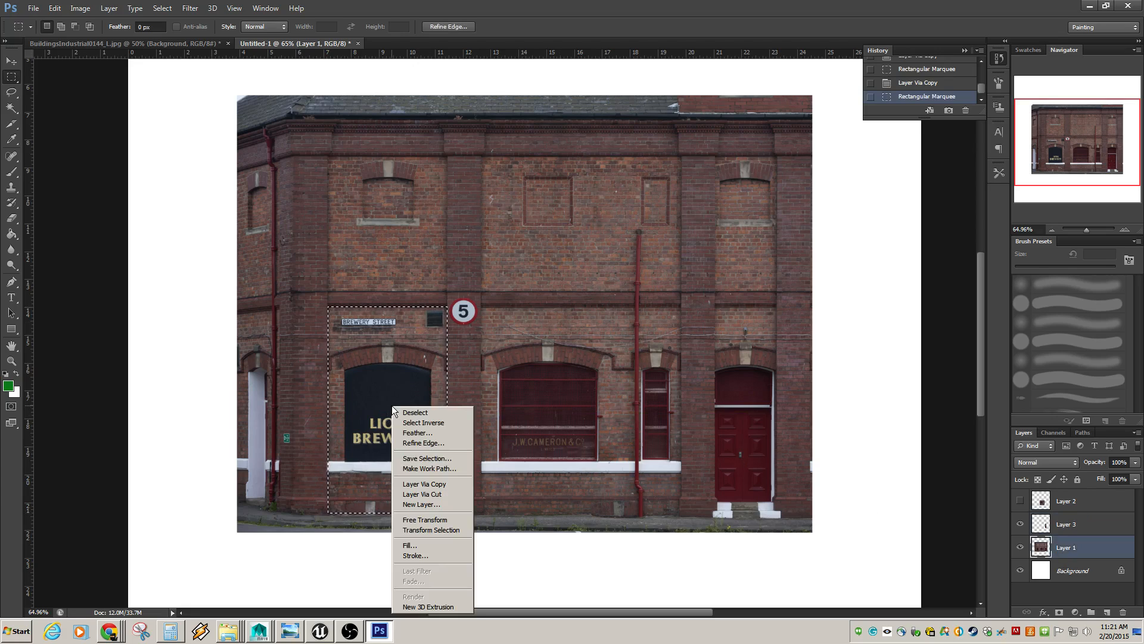
left_click(423, 484)
left_click_drag(1019, 547, 1020, 524)
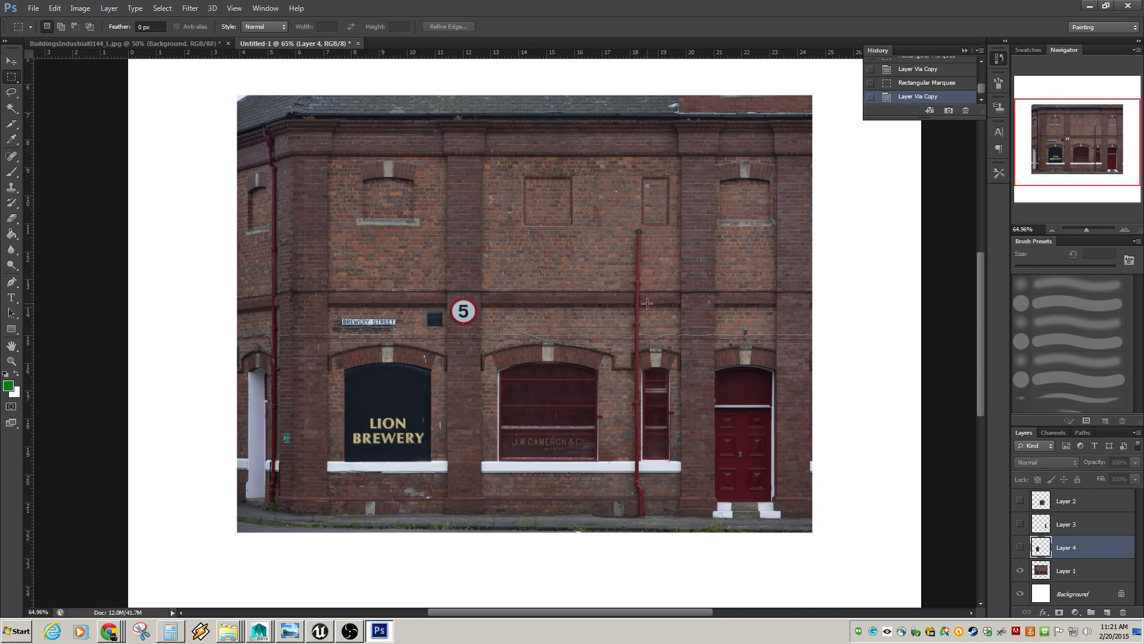
Preview the three extracted ground-floor pieces without the full photo, restore the photo layer, and hide the piece layers
left_click(1021, 570)
left_click_drag(1020, 547, 1020, 500)
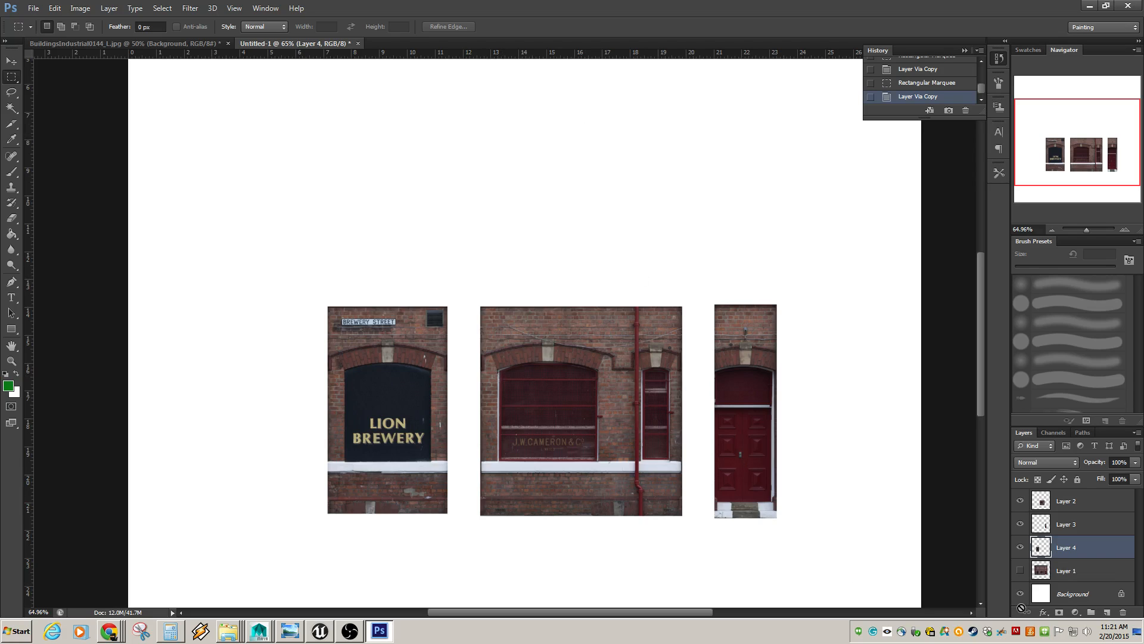
left_click(1021, 571)
left_click_drag(1019, 547, 1020, 501)
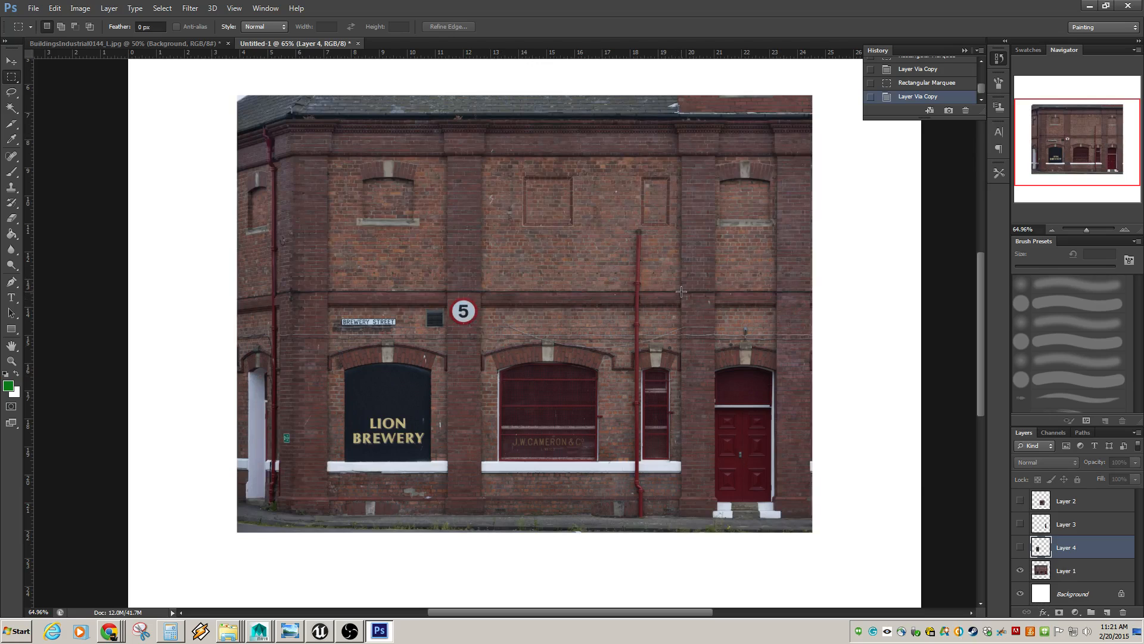
Copy the ground-floor brick pillar beside the red door, including the horizontal band, from the photo layer onto its own layer
left_click_drag(680, 291, 716, 516)
right_click(689, 460)
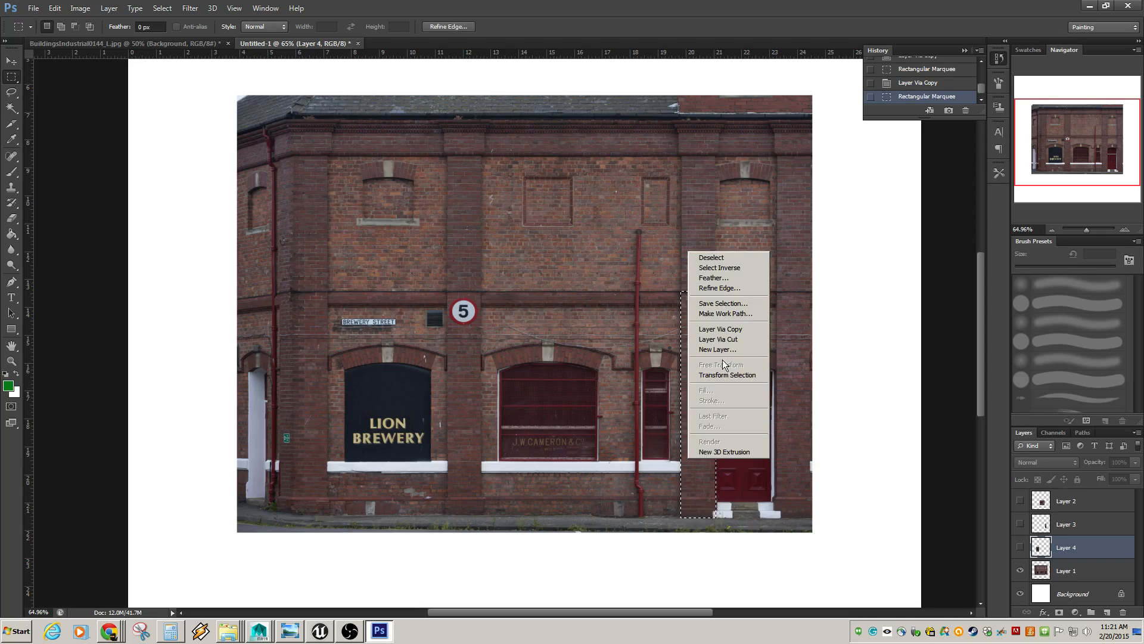
left_click(723, 331)
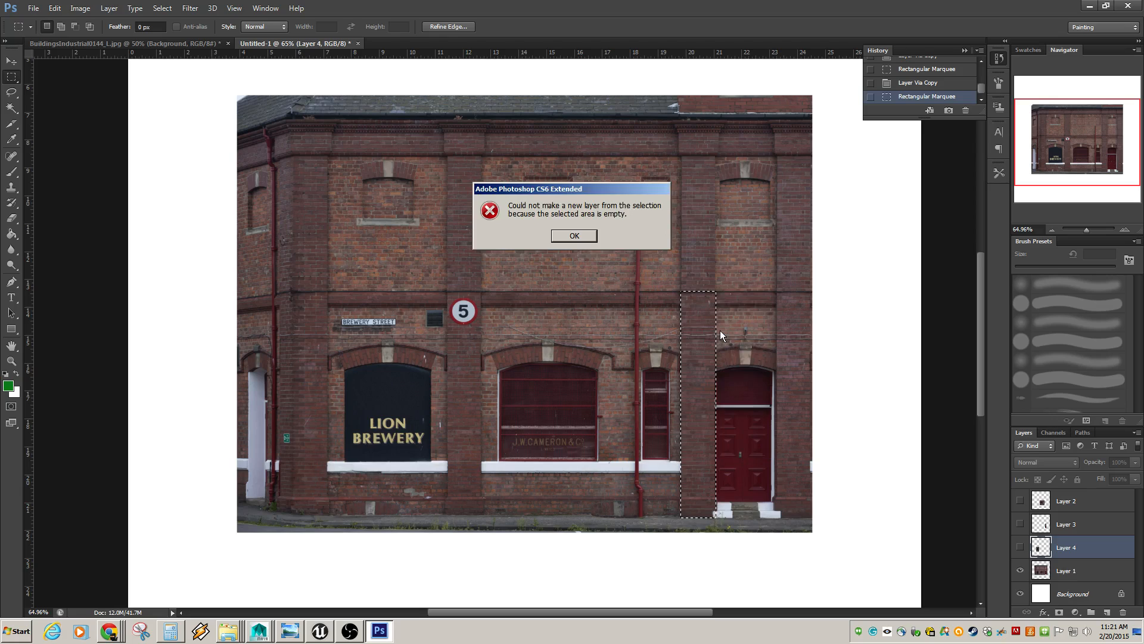
left_click(574, 237)
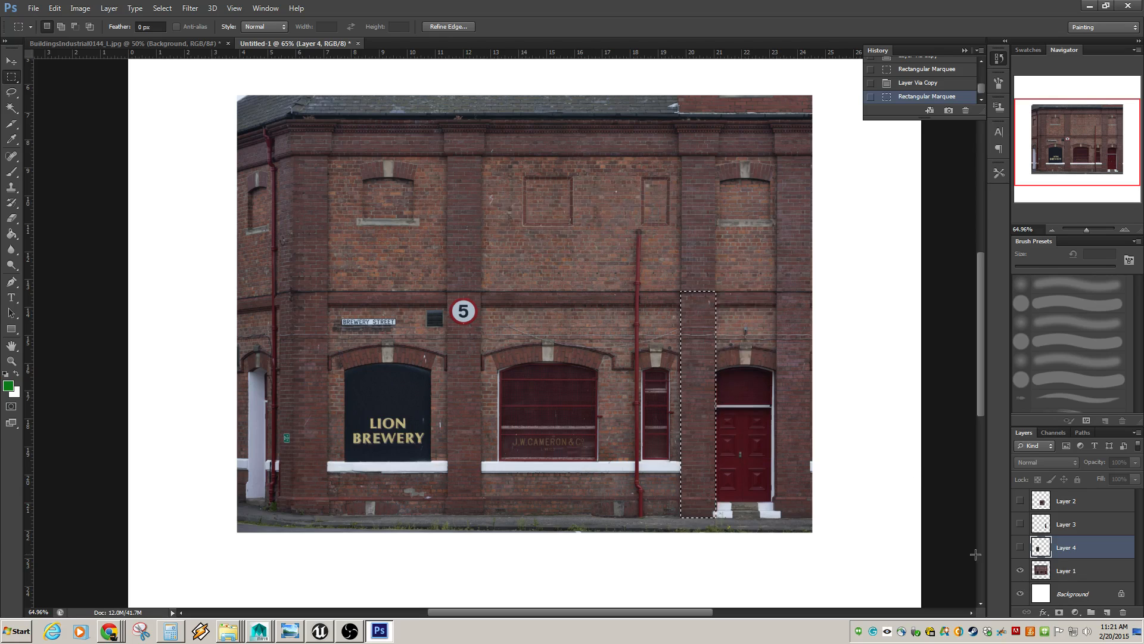
left_click(1044, 569)
right_click(703, 408)
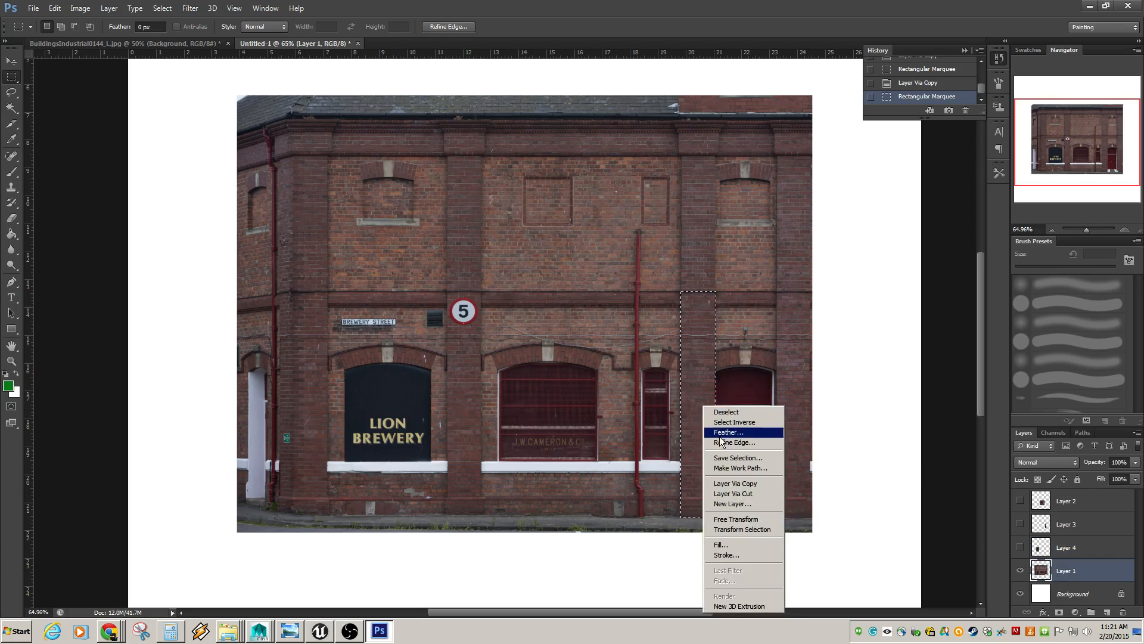
left_click(724, 492)
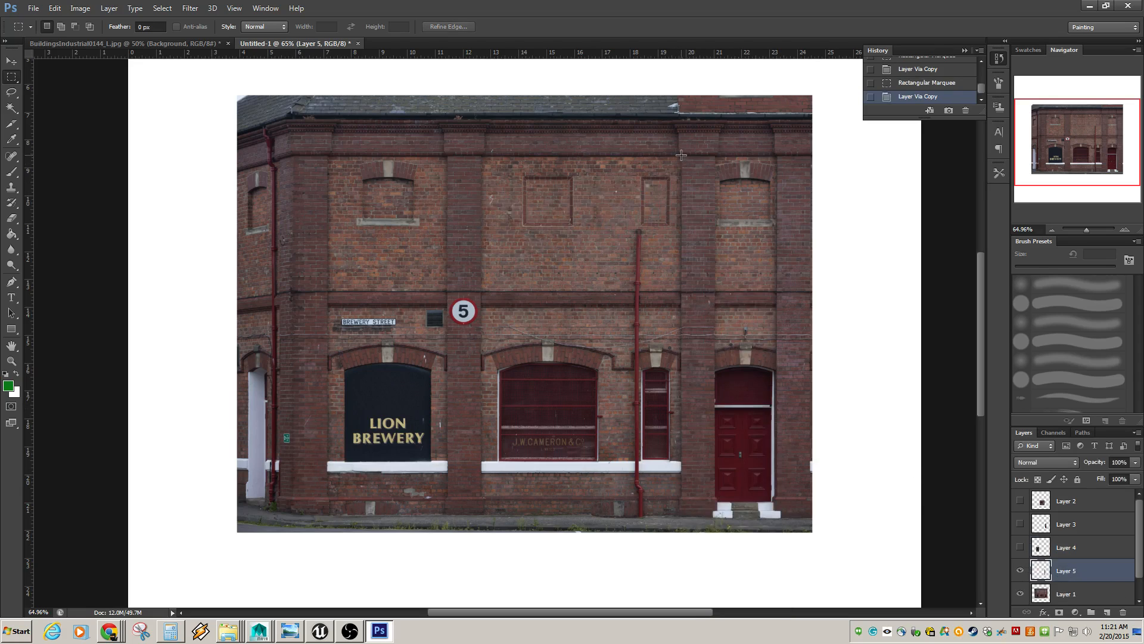
Copy the upper-floor section of the same brick pillar, between the cornice and the horizontal band, onto its own layer
left_click_drag(686, 162, 714, 289)
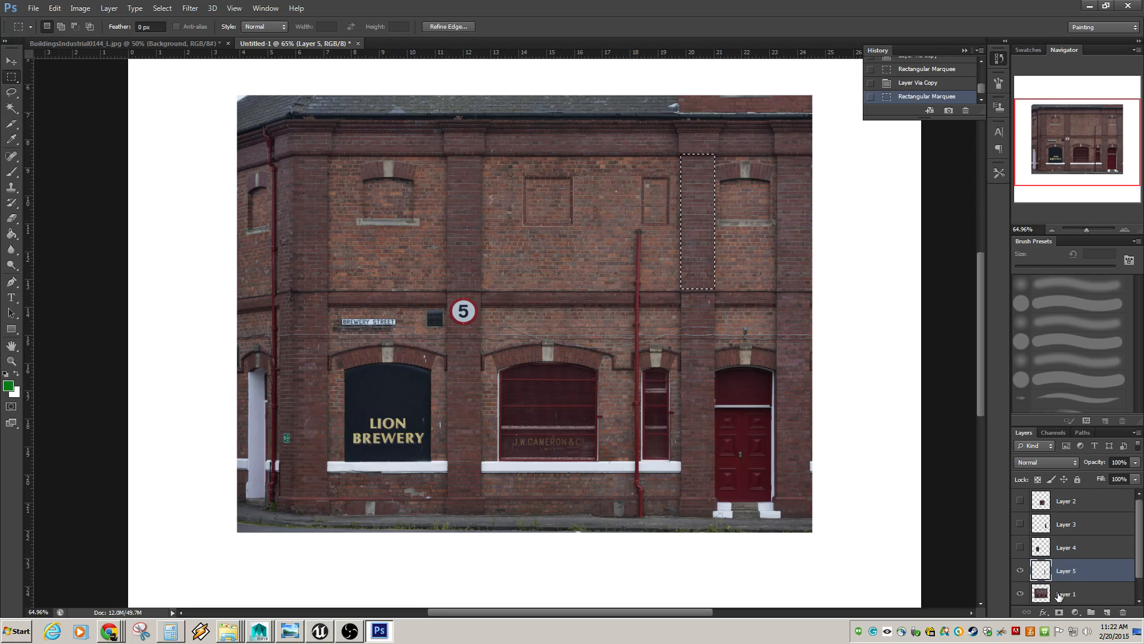
key("alt+bracketleft")
right_click(687, 261)
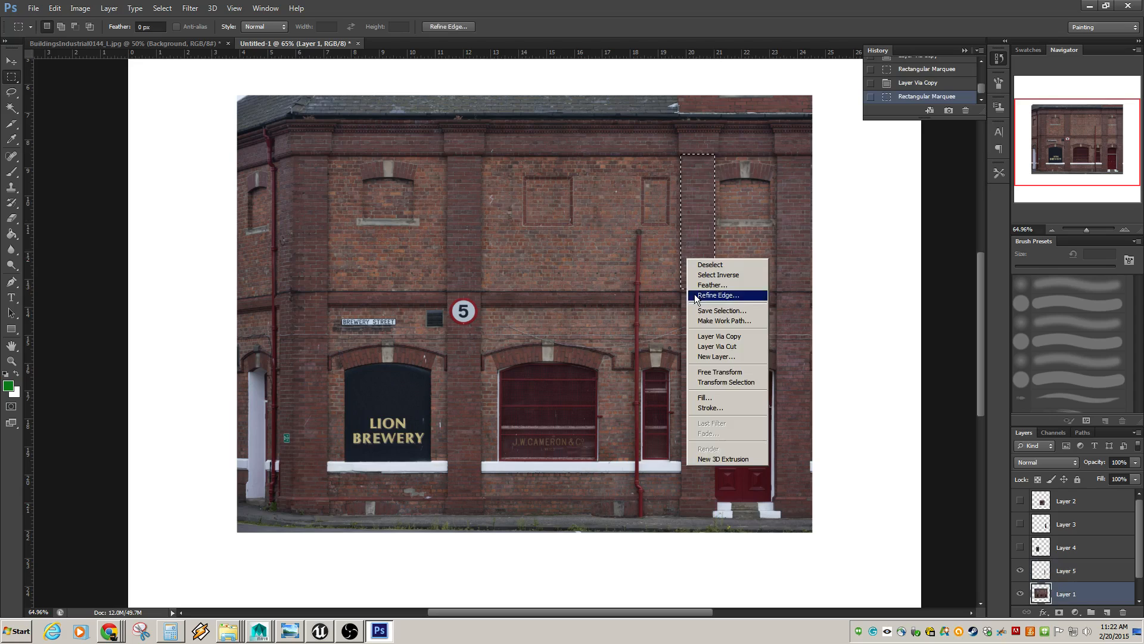
left_click(715, 337)
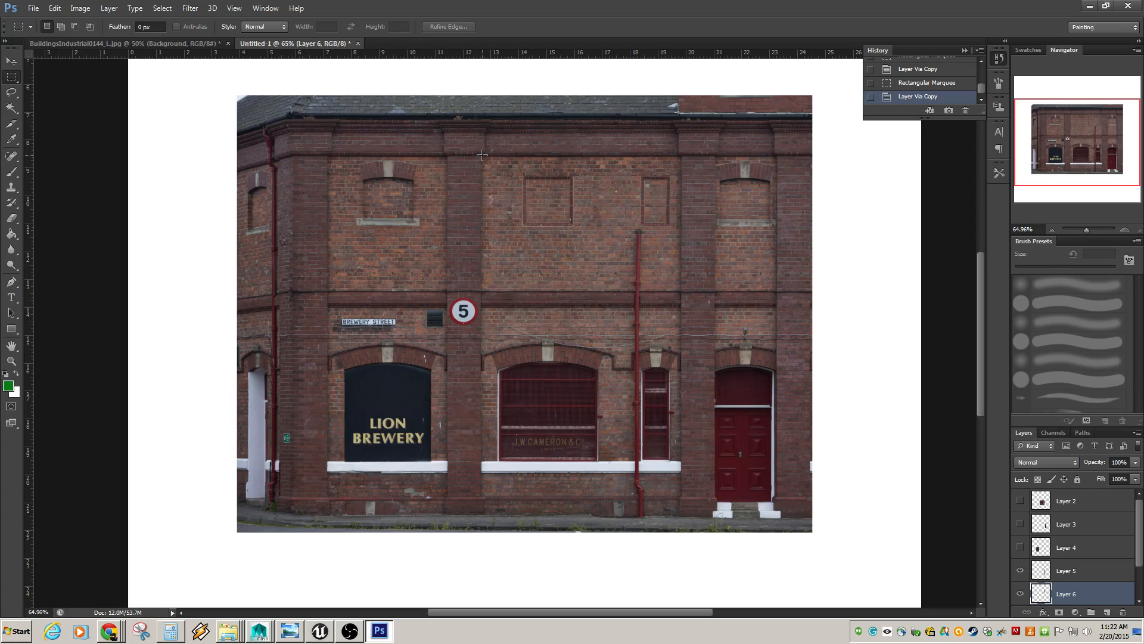
Copy the wide upper-floor brick wall with the two bricked-up windows, between the pillars, from the photo layer onto its own layer
left_click_drag(494, 164, 680, 289)
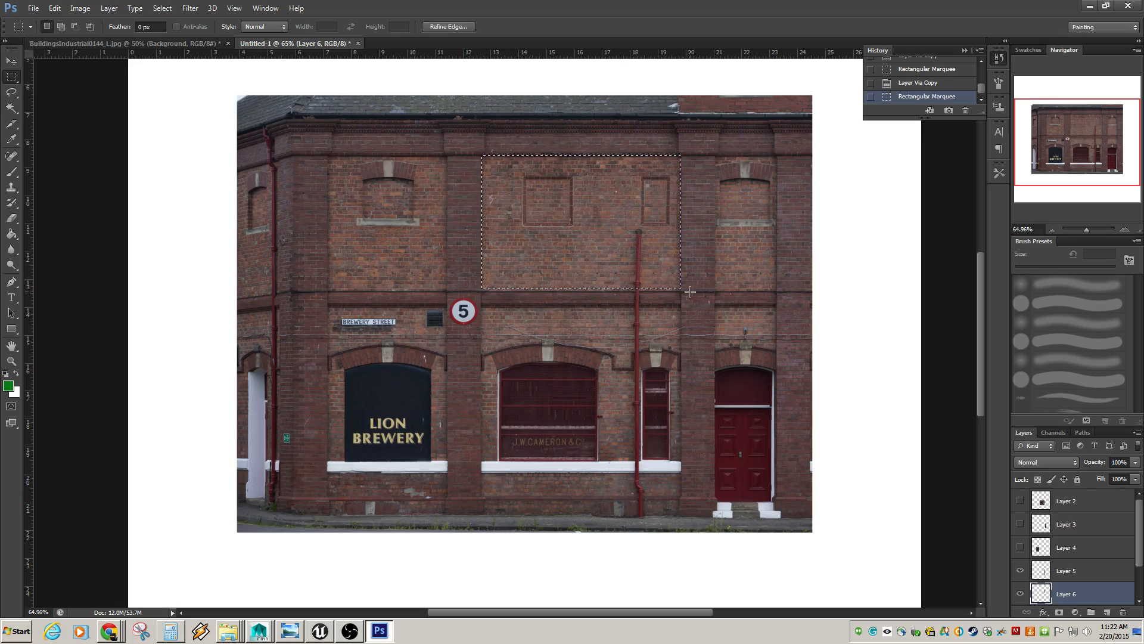
scroll(1025, 547, "down", 2)
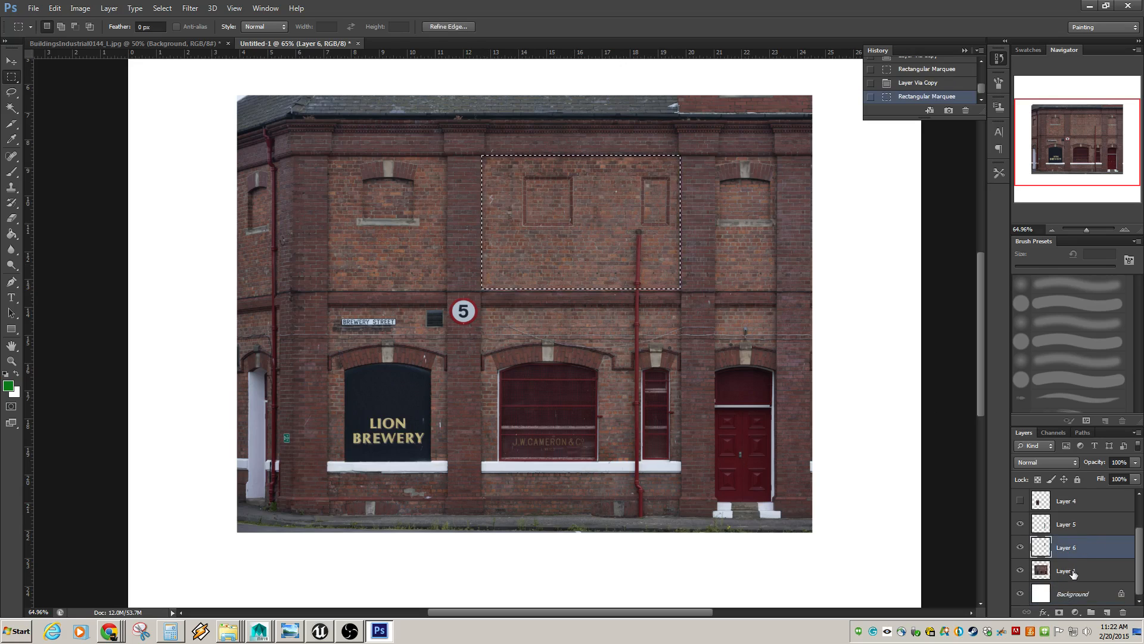
left_click(1067, 572)
right_click(553, 225)
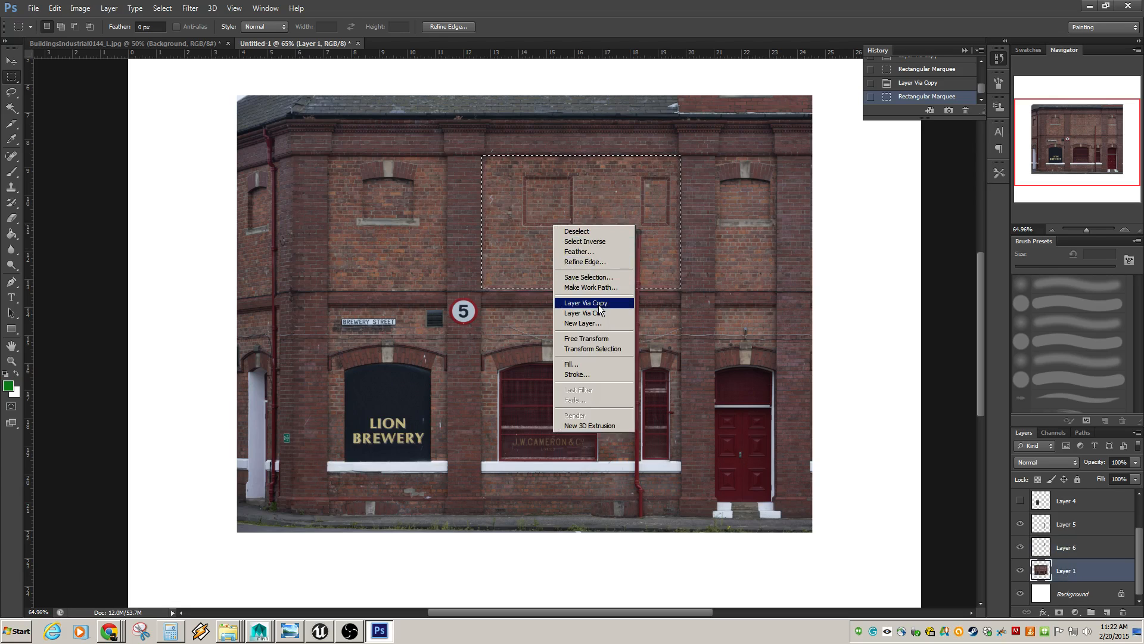
left_click(580, 297)
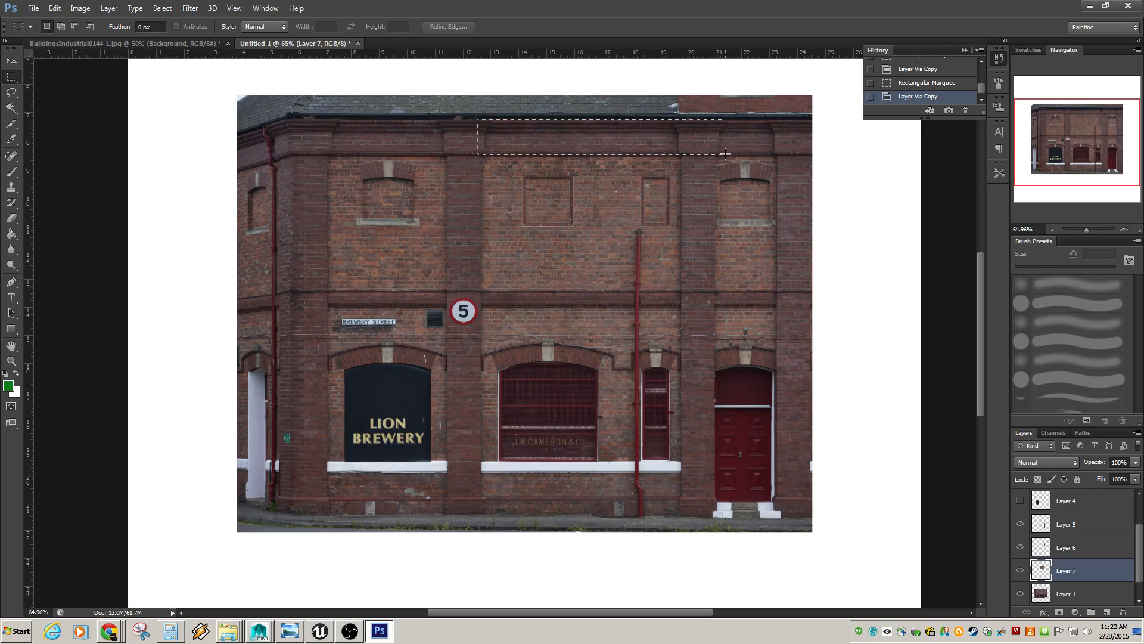
Copy the cornice strip above the wide upper-floor wall, between the two pillars, from the photo layer onto its own layer
left_click_drag(725, 154, 680, 155)
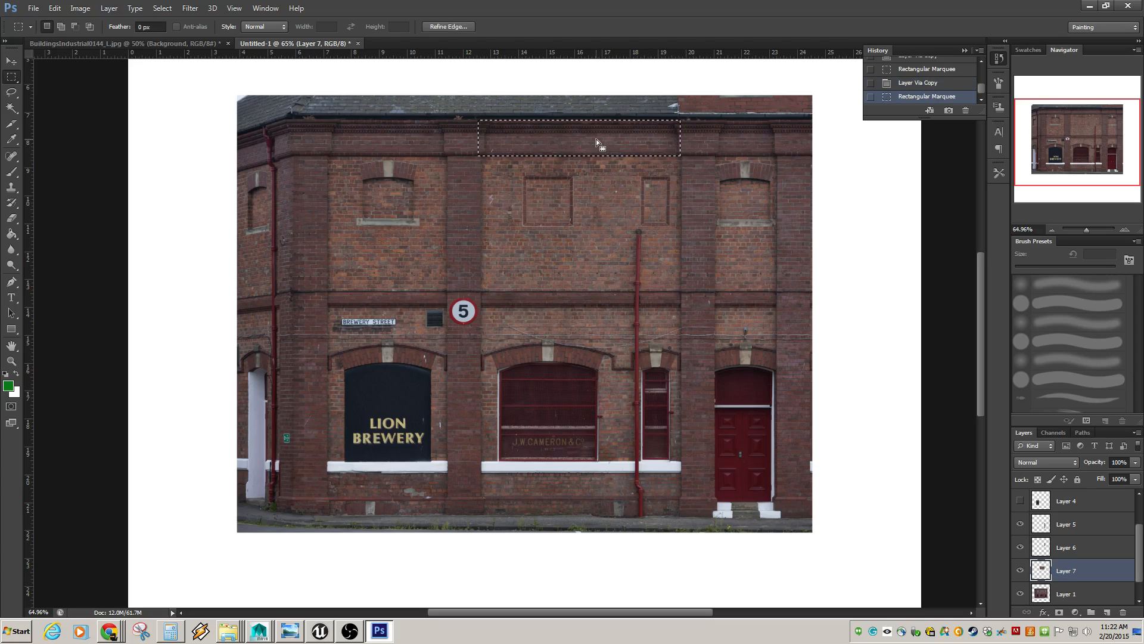
left_click(1065, 595)
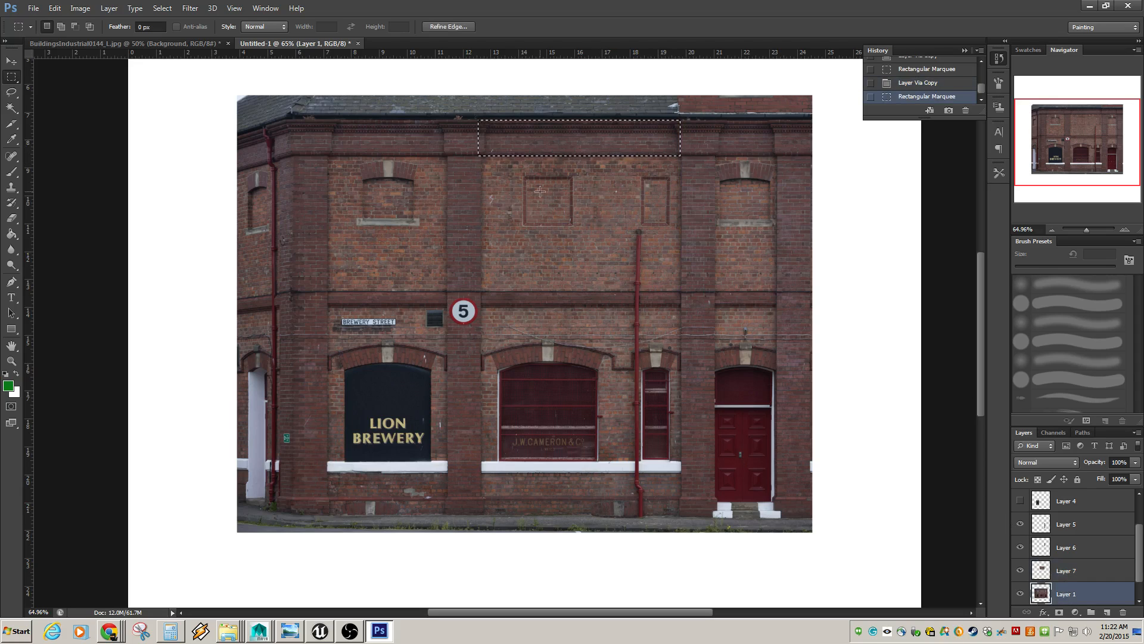
right_click(541, 145)
left_click(560, 232)
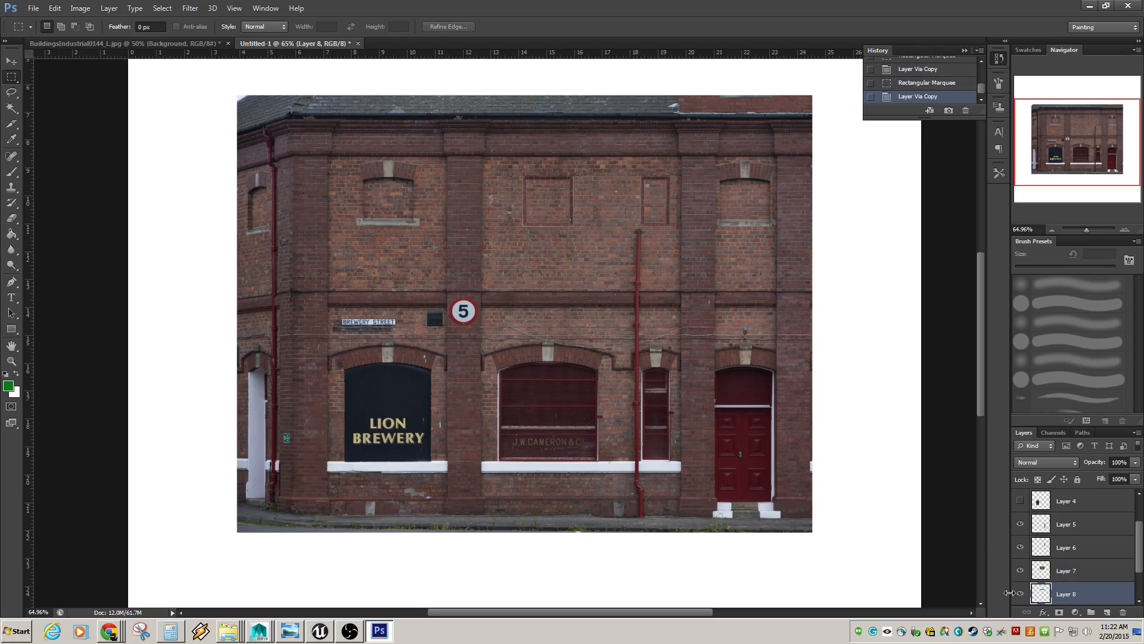
Hide the full photo layer and show Layers 2, 3 and 4 with the other extracted wall pieces
scroll(1009, 593, "down", 2)
left_click(1021, 570)
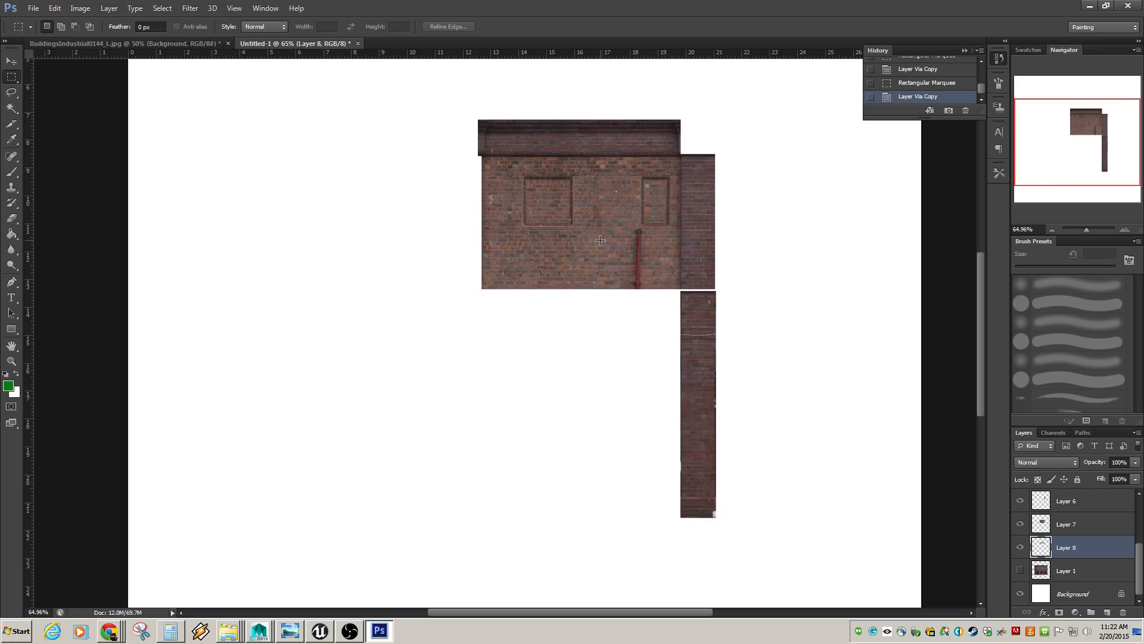
scroll(1037, 554, "up", 3)
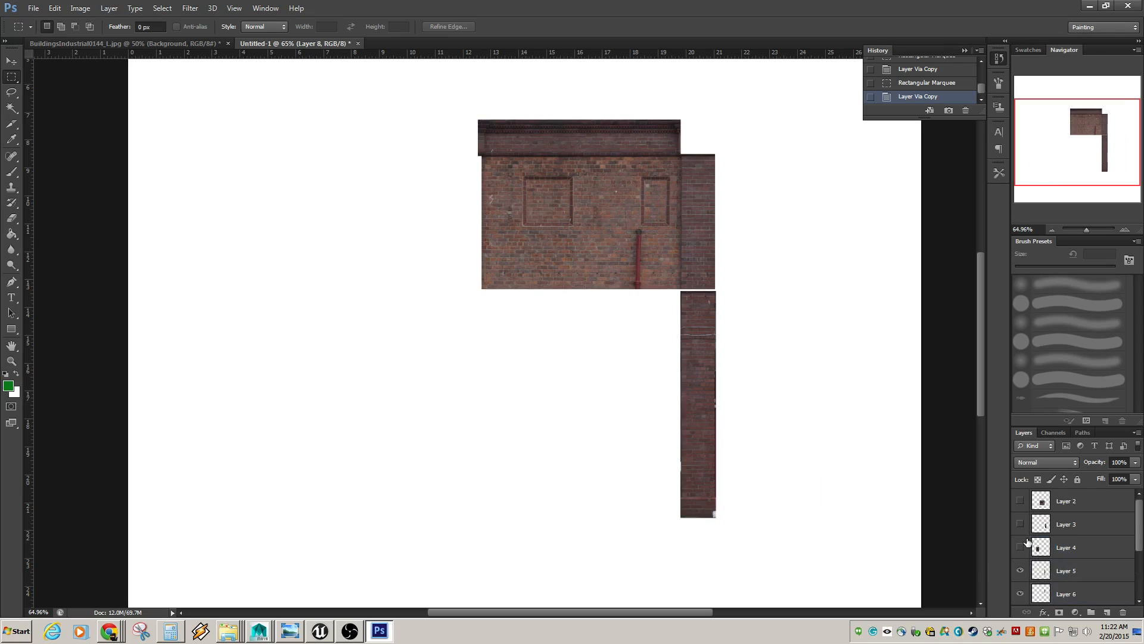
left_click_drag(1020, 547, 1021, 500)
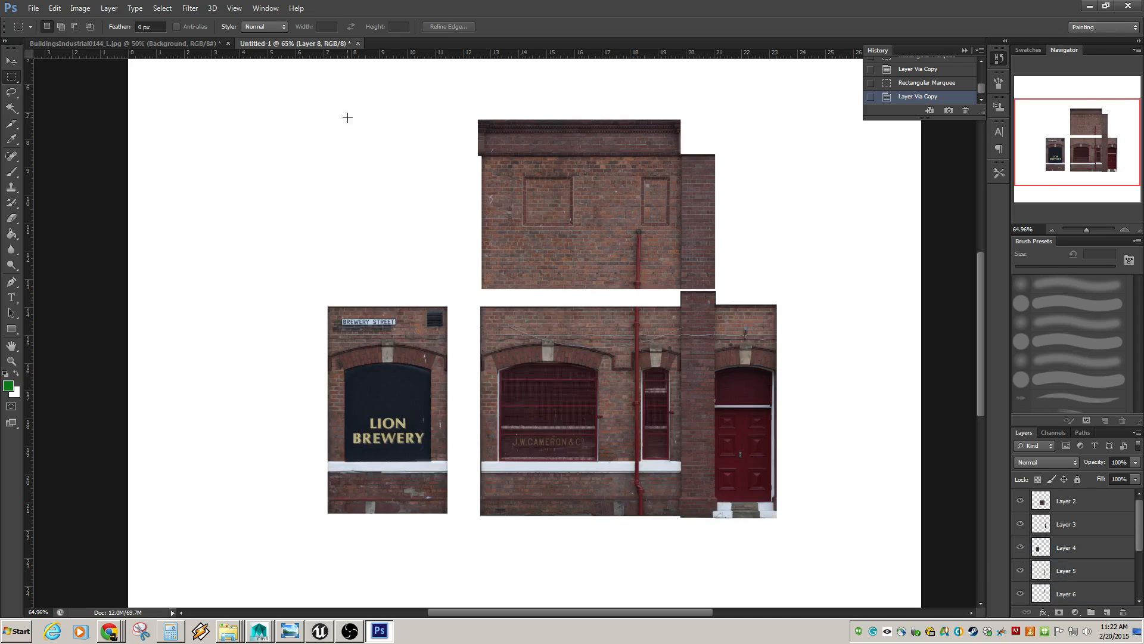
left_click(11, 62)
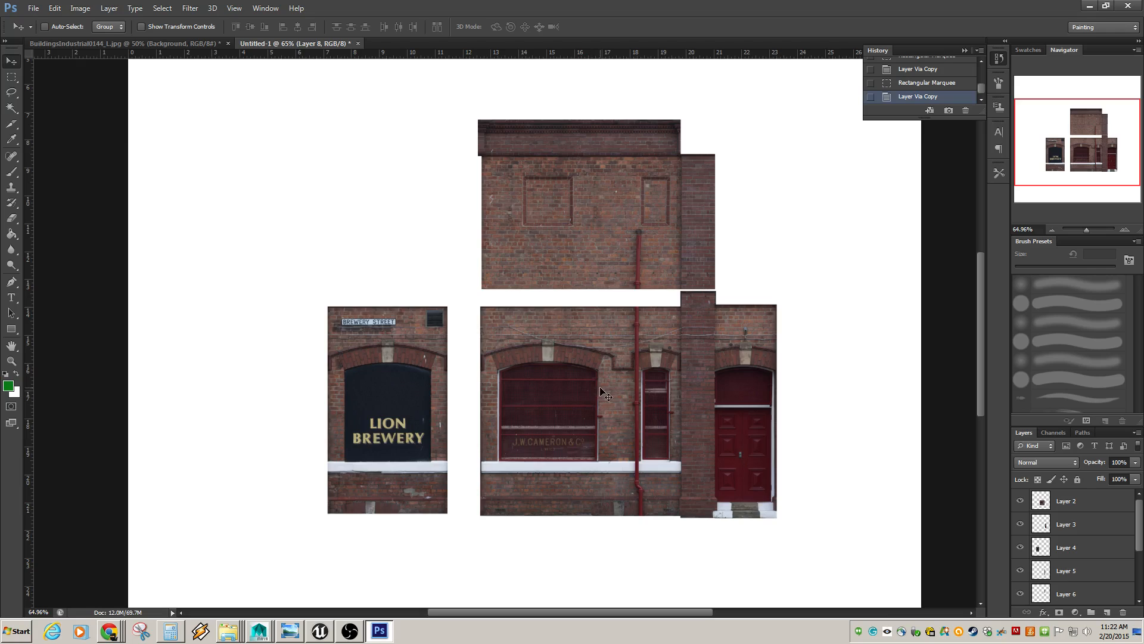
scroll(608, 396, "down", 2)
scroll(607, 392, "down", 1)
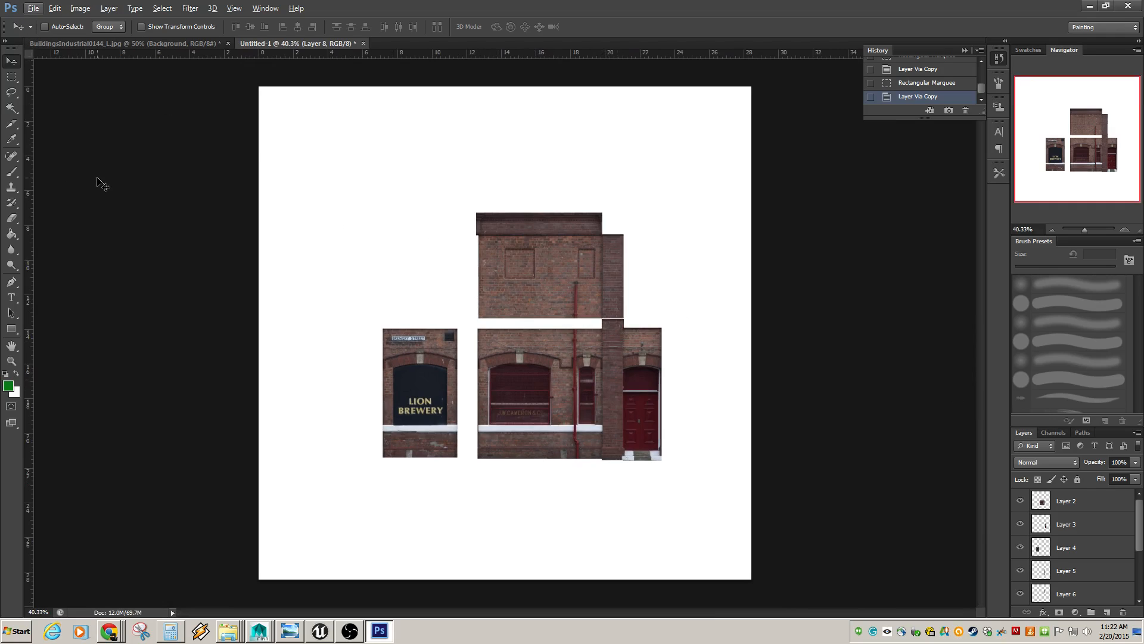
scroll(1050, 512, "down", 3)
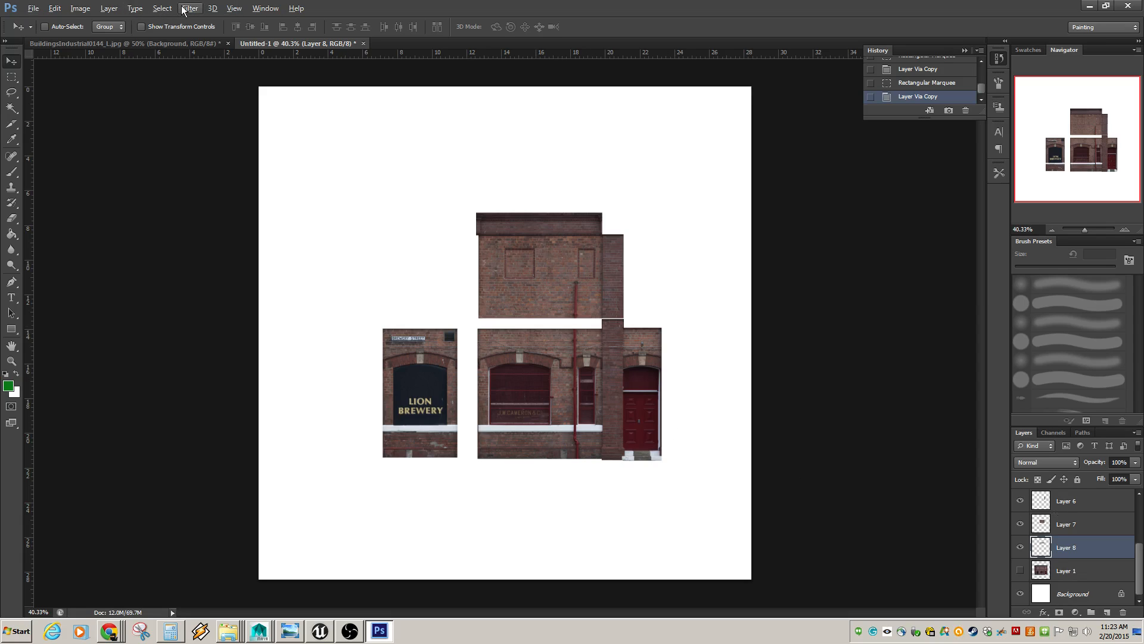
left_click(109, 8)
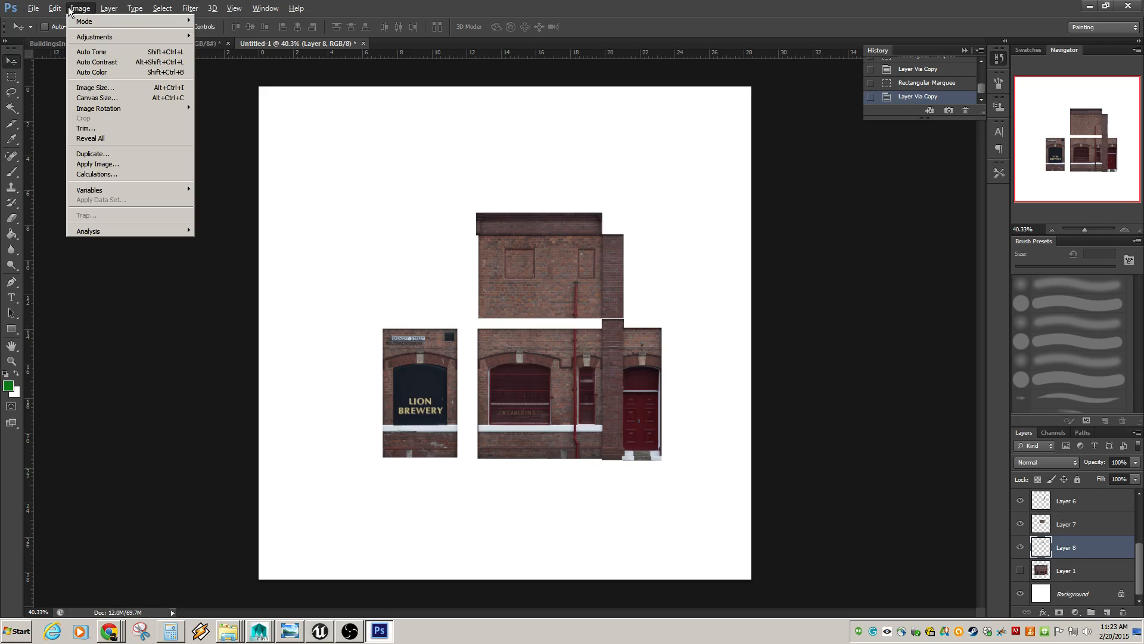
left_click(570, 13)
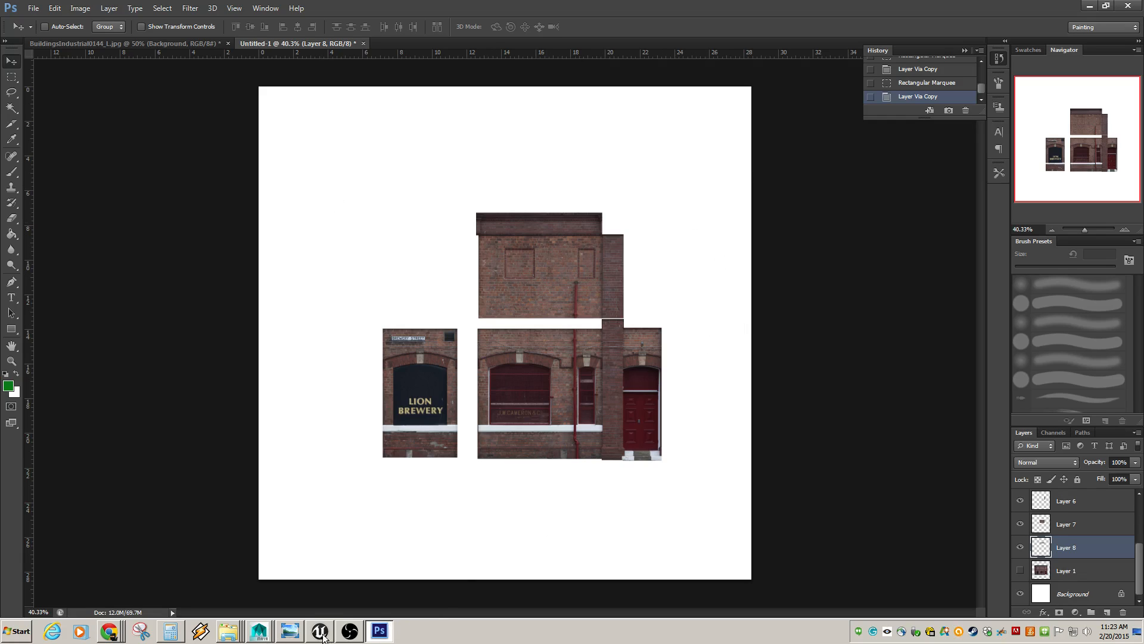
left_click(320, 630)
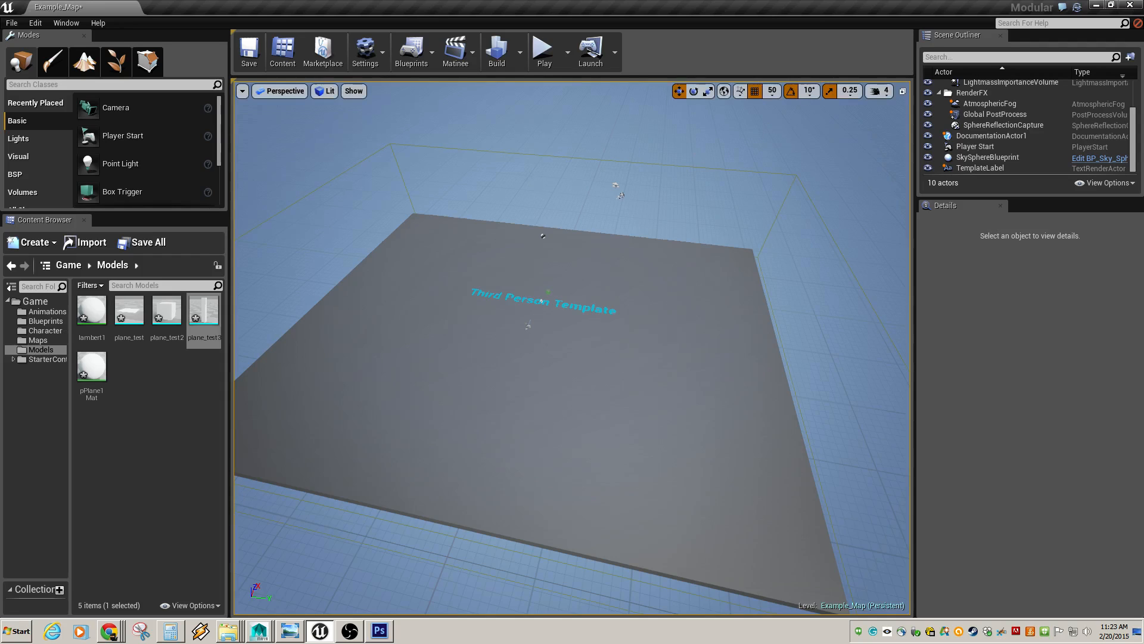
left_click(379, 630)
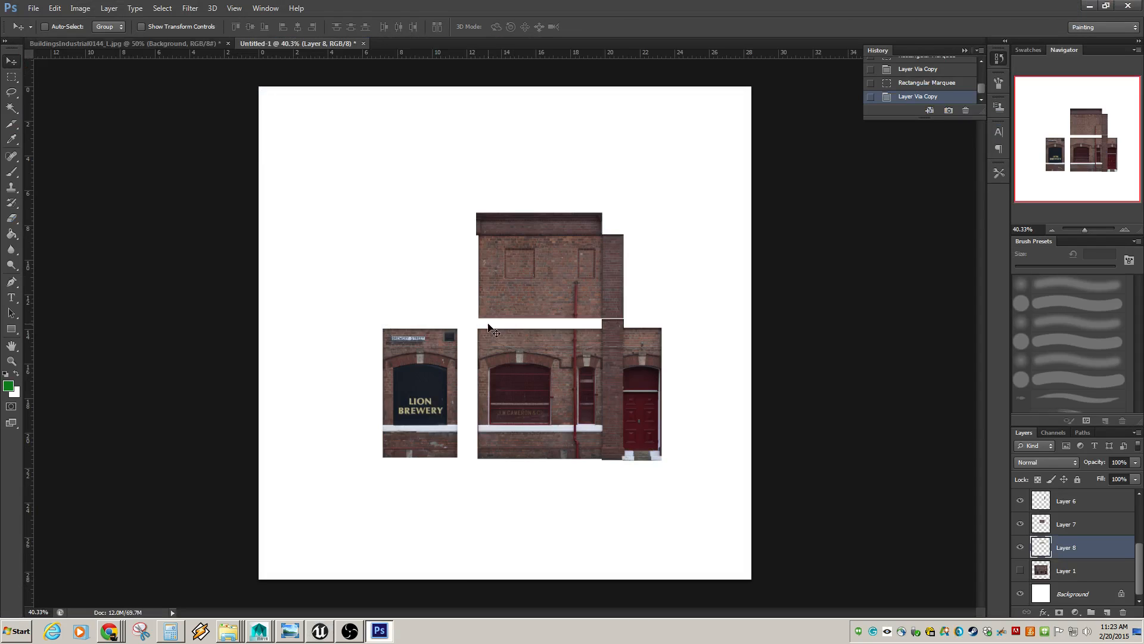
left_click(193, 8)
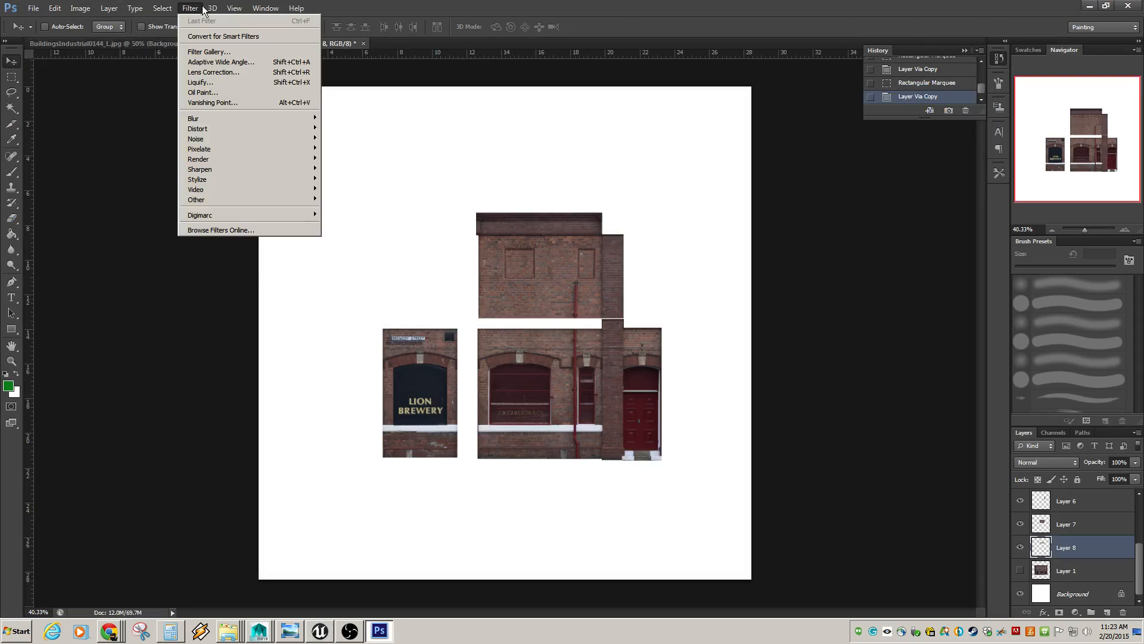
Show the grid over the texture document
mouse_move(235, 8)
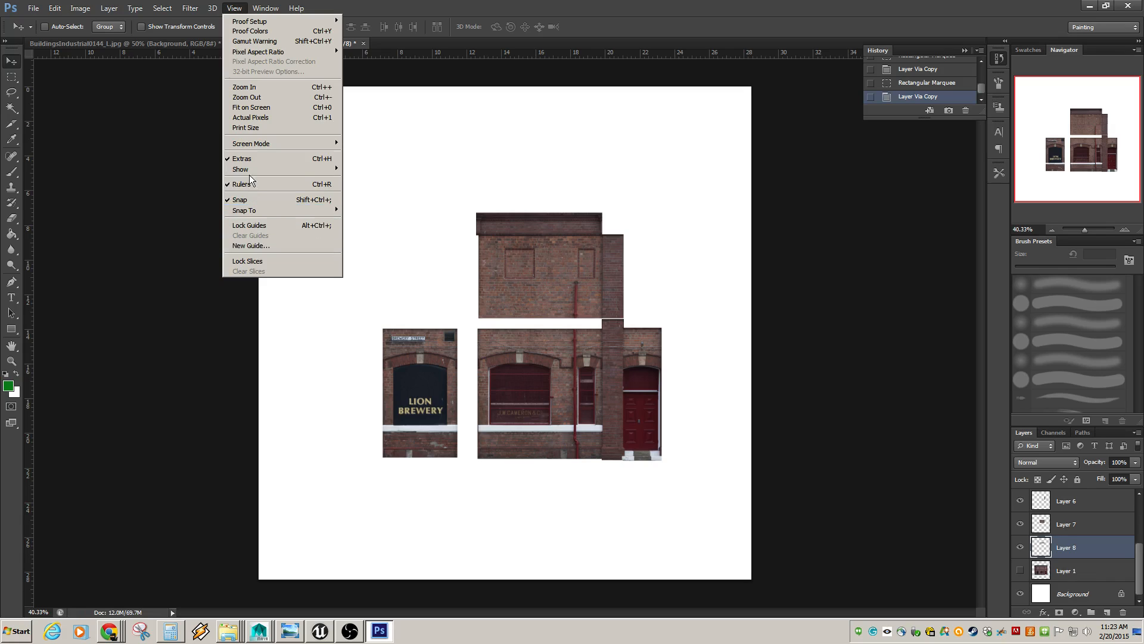
mouse_move(249, 169)
left_click(155, 199)
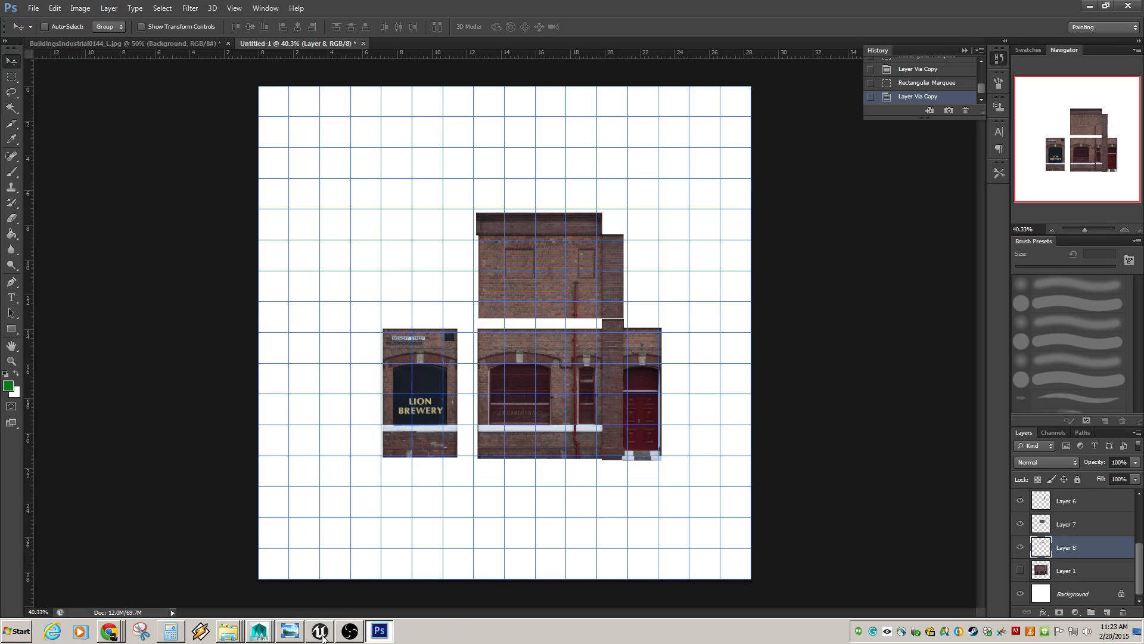
left_click(322, 637)
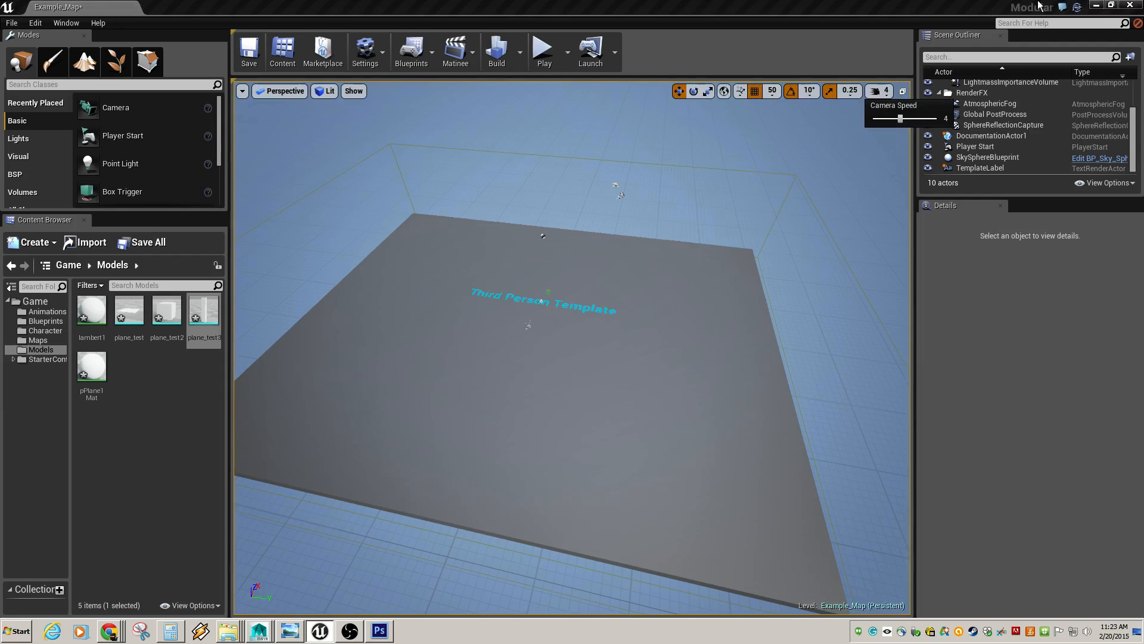
left_click(1096, 4)
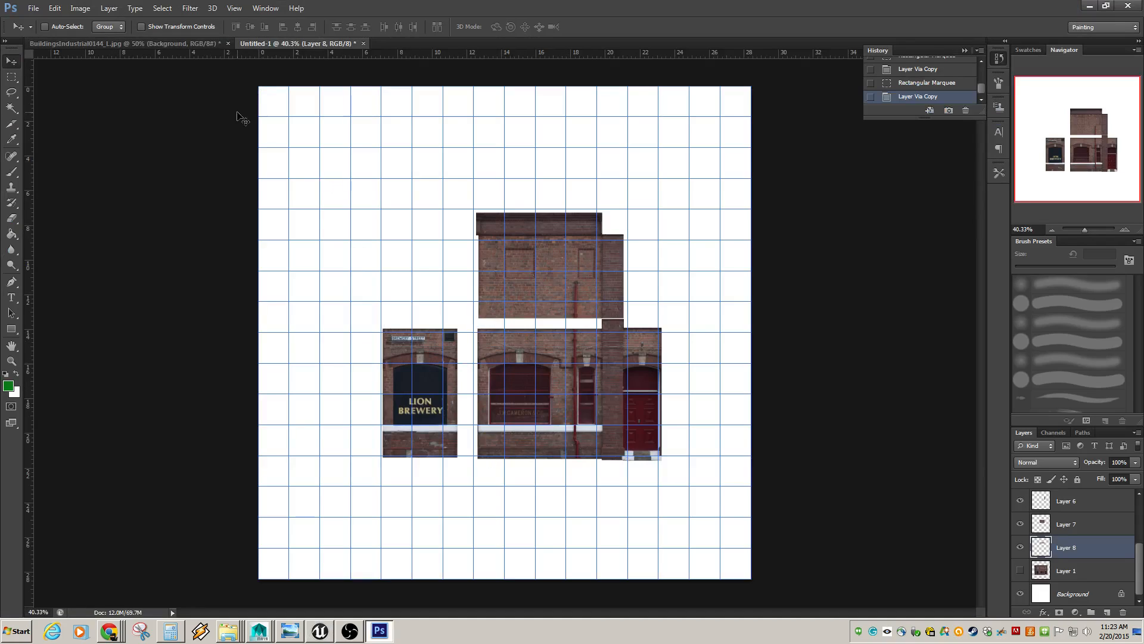
Open the Guides, Grid & Slices preferences and move the dialog clear of the wall pieces on the canvas
left_click(53, 9)
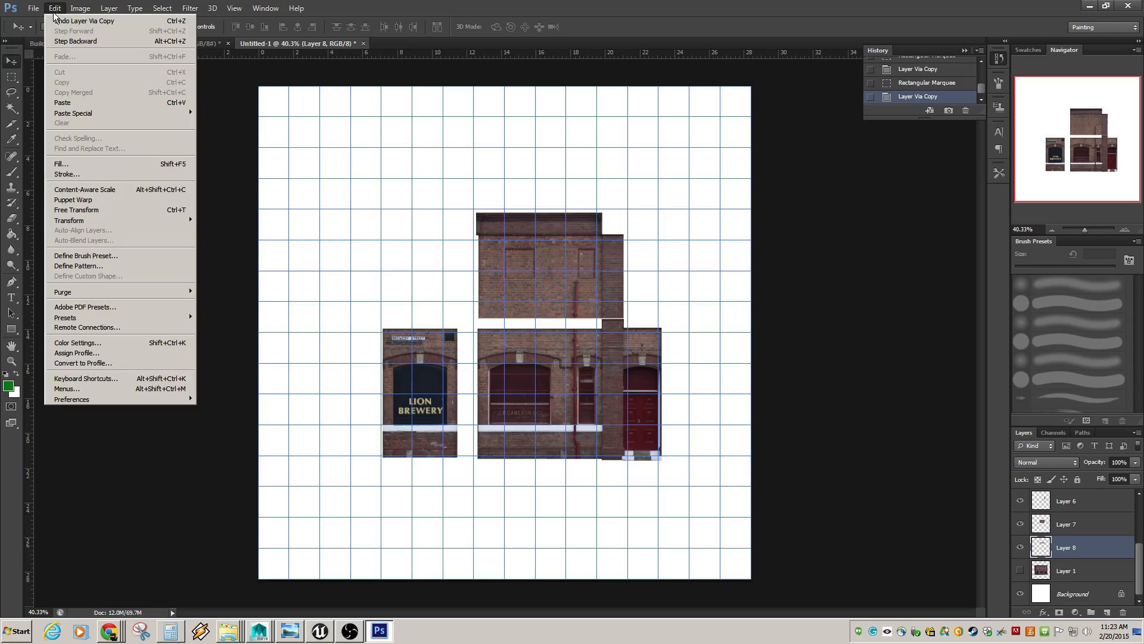
mouse_move(98, 403)
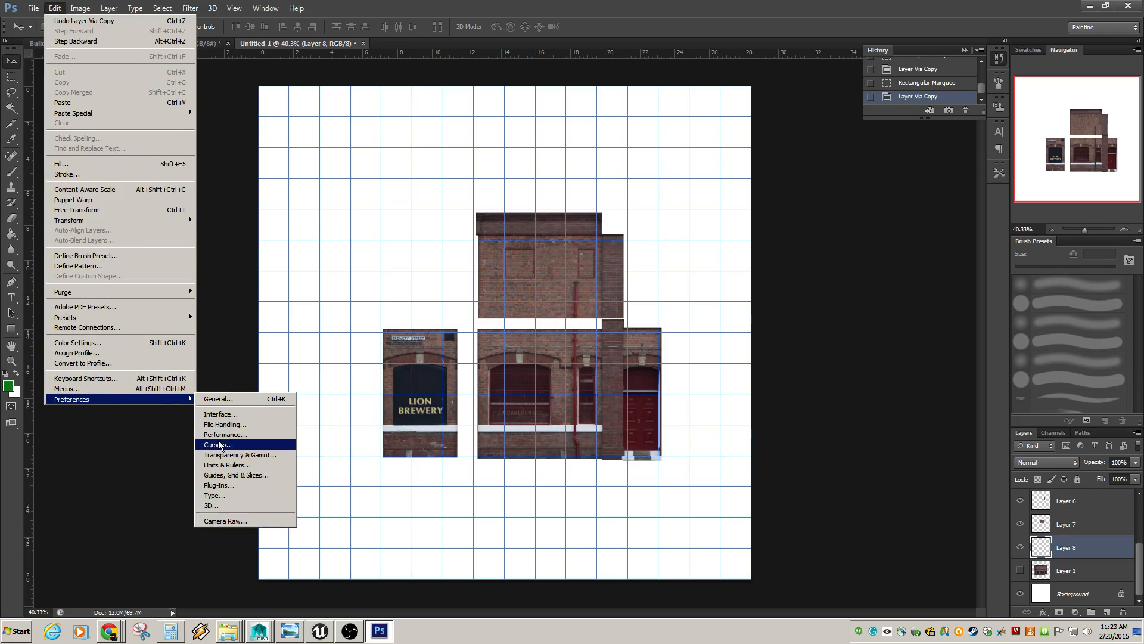
left_click(227, 475)
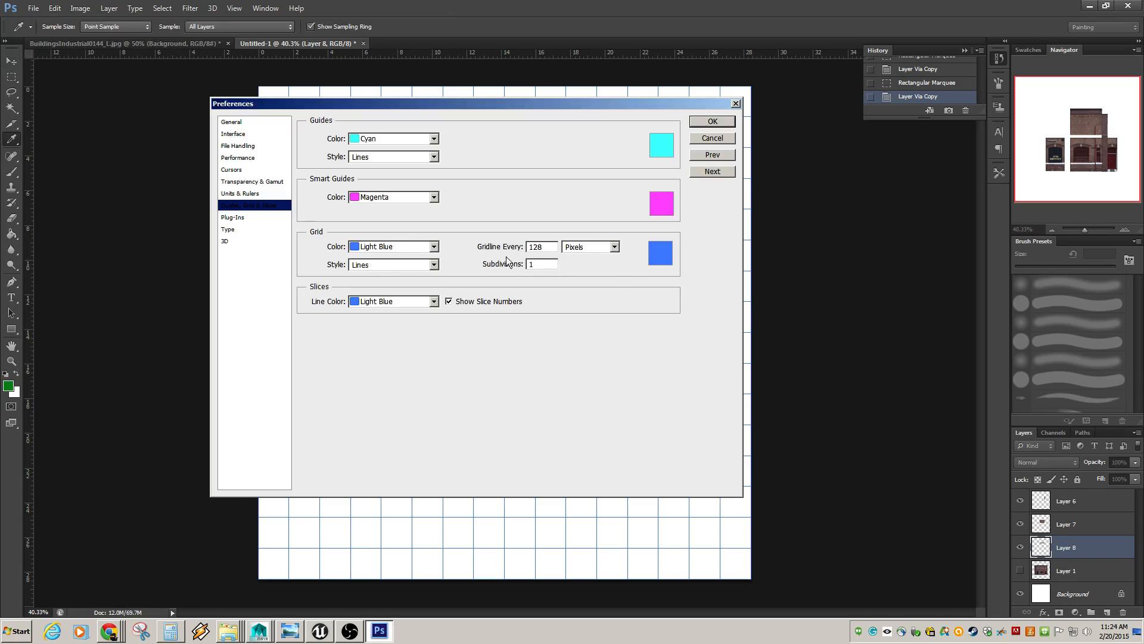
double_click(552, 247)
left_click_drag(523, 108, 782, 81)
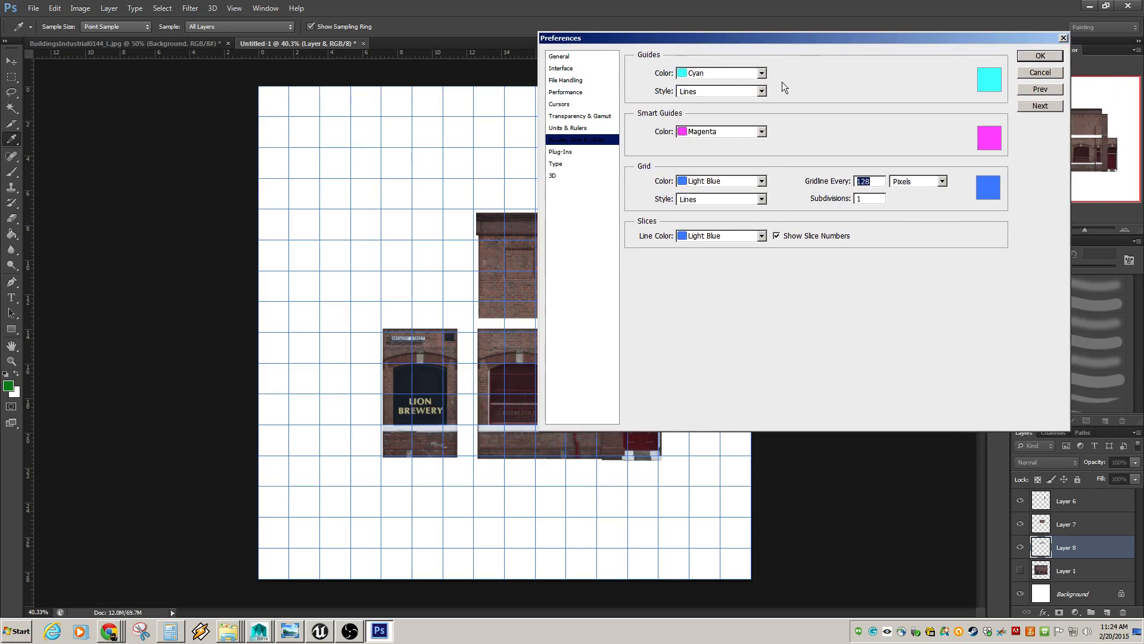
Switch to Calculator, clear the old entry and enter the texture width of 2048
left_click(170, 631)
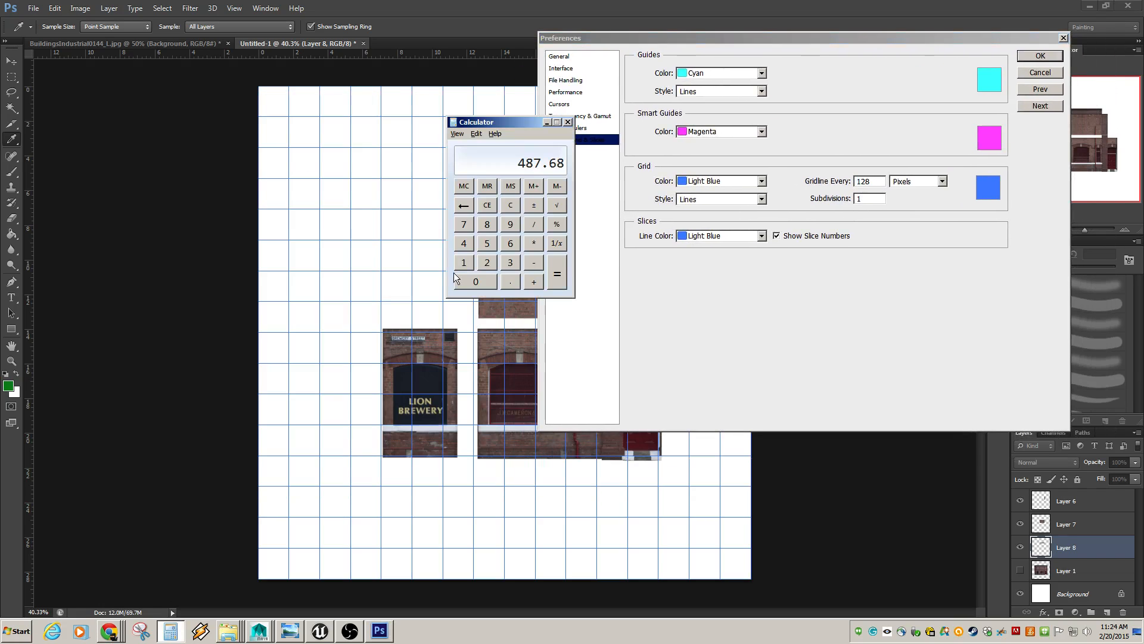
left_click(489, 266)
left_click(464, 243)
left_click(510, 205)
left_click(487, 262)
left_click(476, 281)
left_click(463, 243)
left_click(487, 225)
Try to set the gridline spacing to 2048 pixels in the Photoshop grid preferences
double_click(868, 182)
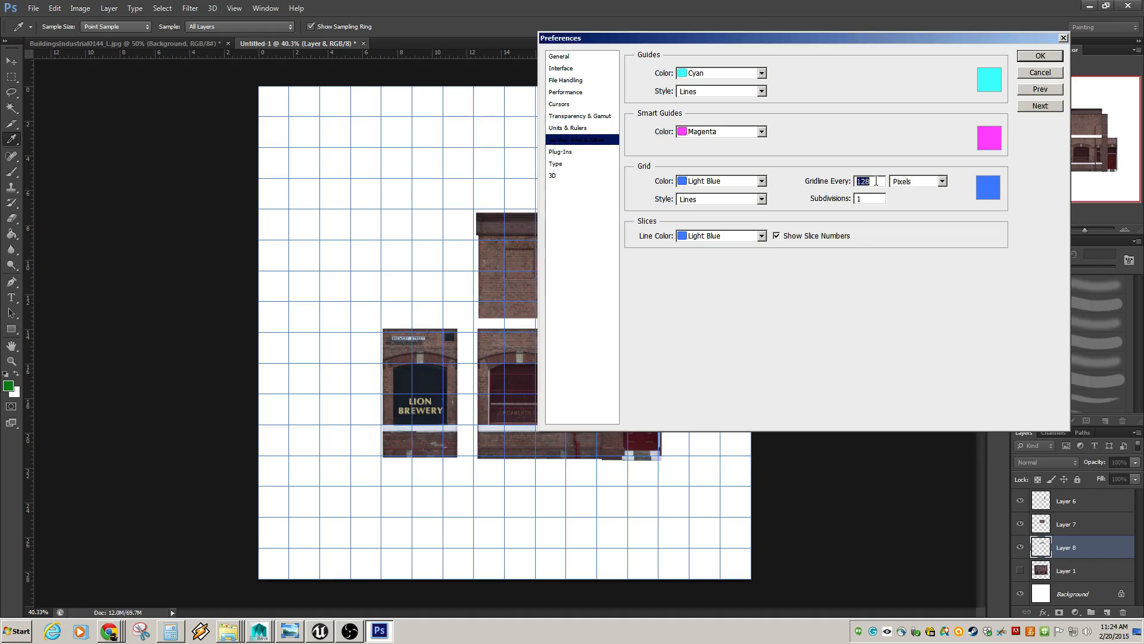
type("2048")
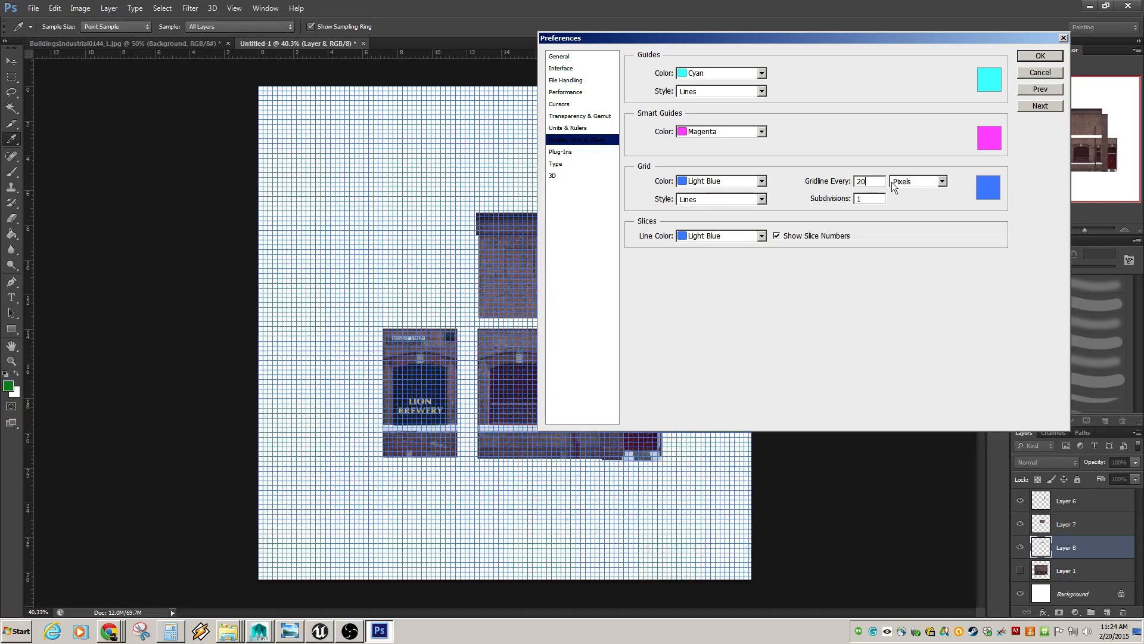
left_click(880, 197)
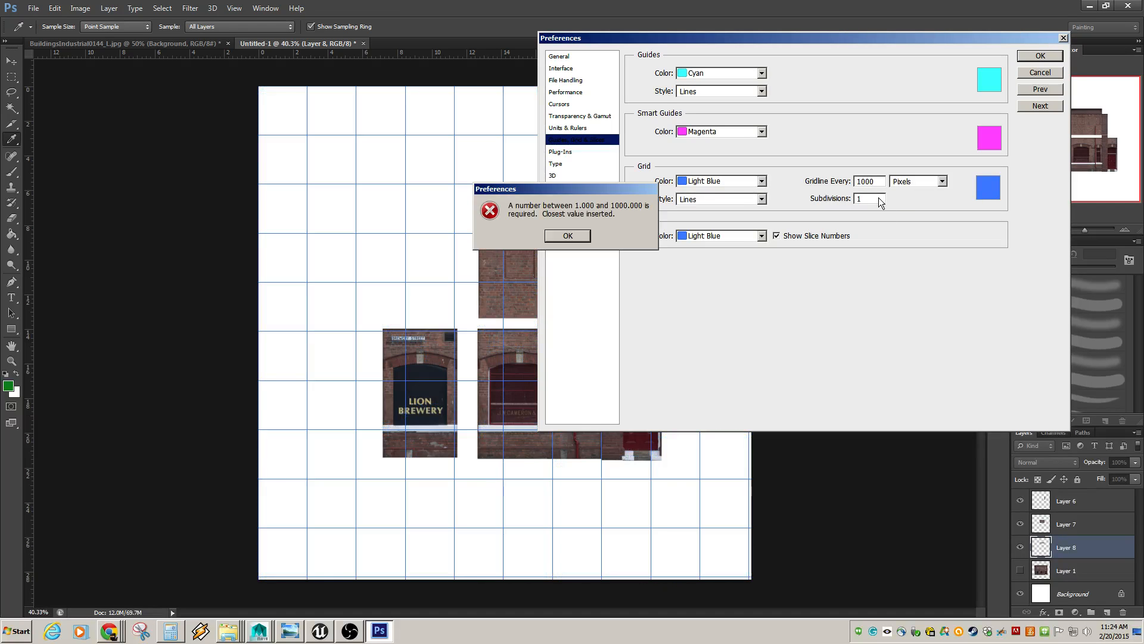
left_click(568, 236)
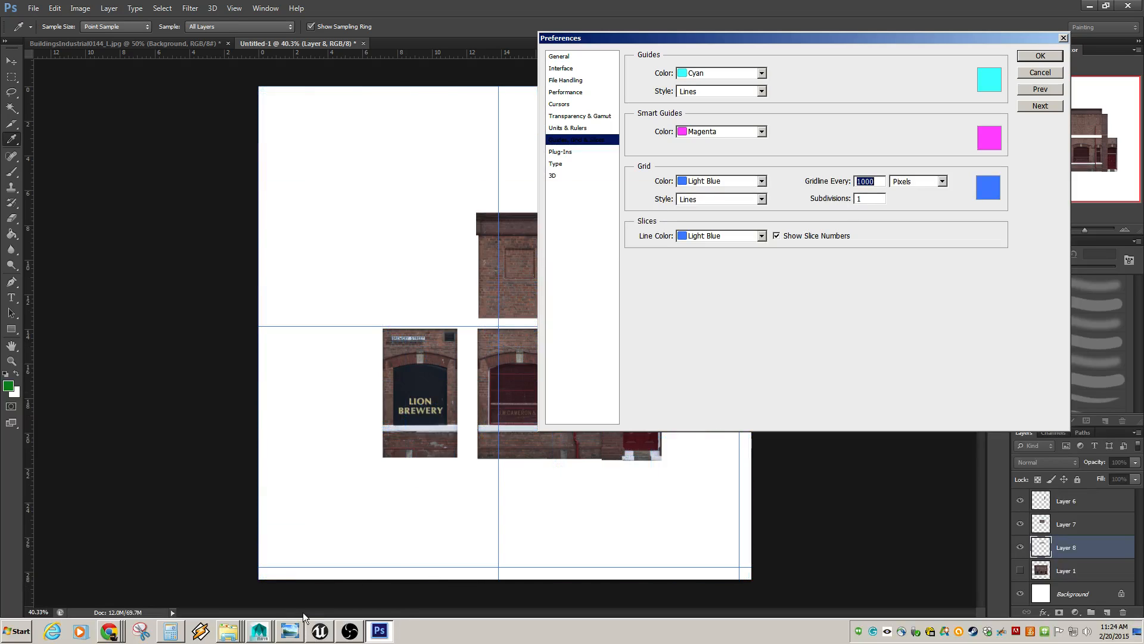
Switch back to Calculator and divide 2048 by 20 to work out the grid spacing
left_click(166, 634)
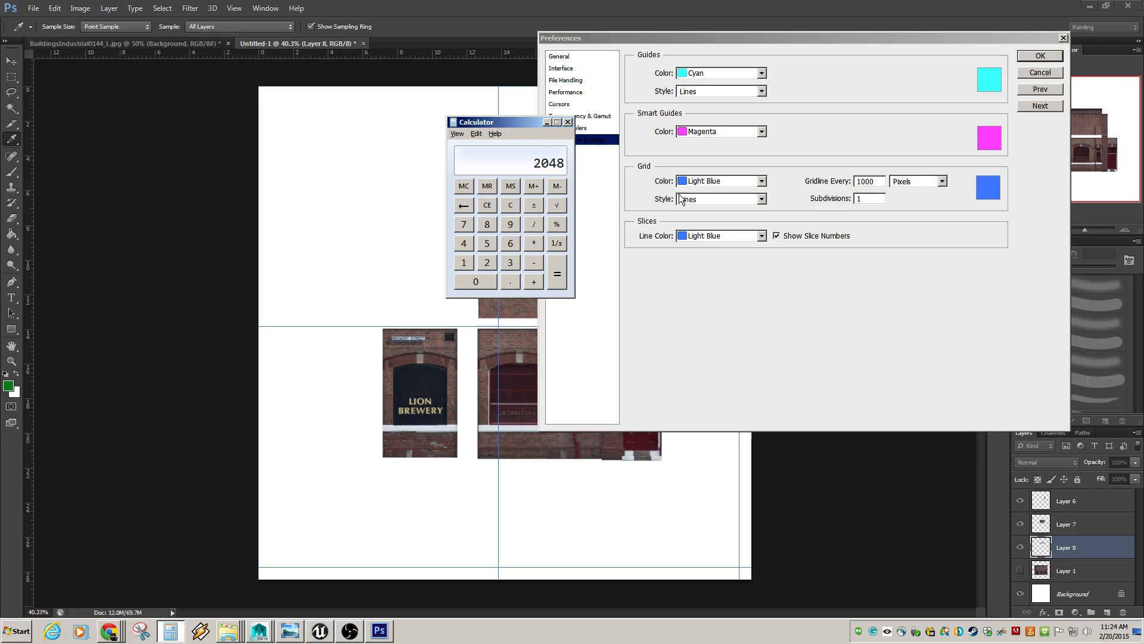
left_click(534, 227)
left_click(489, 262)
left_click(485, 280)
left_click(558, 274)
Set the gridline spacing to 102.4 pixels in the Photoshop grid preferences and apply it
double_click(881, 181)
type("10")
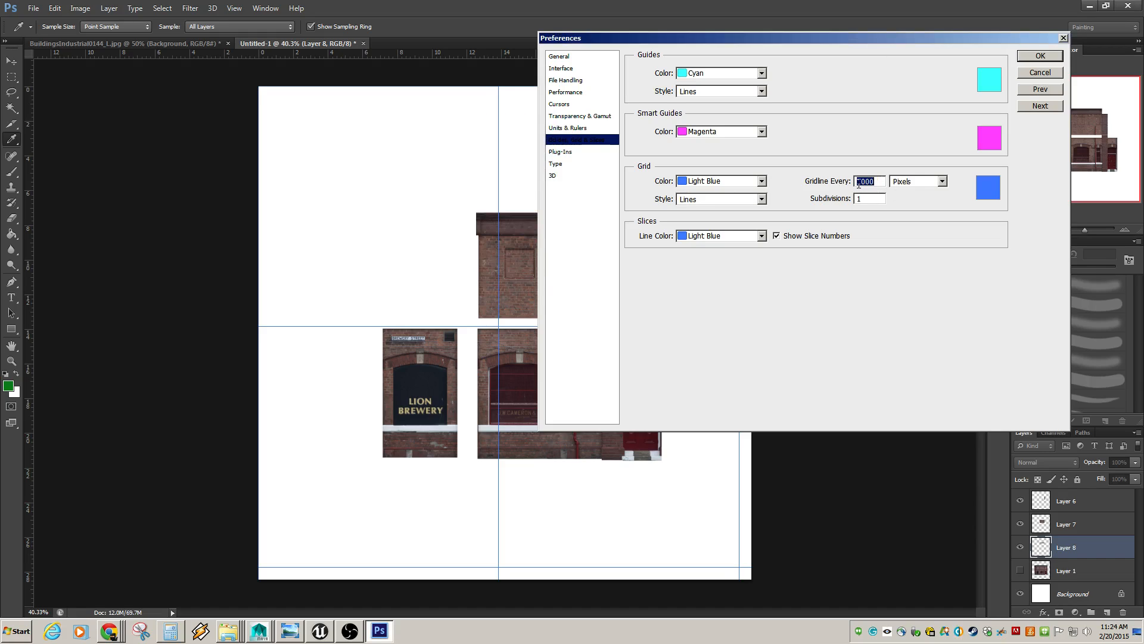
type("2.4")
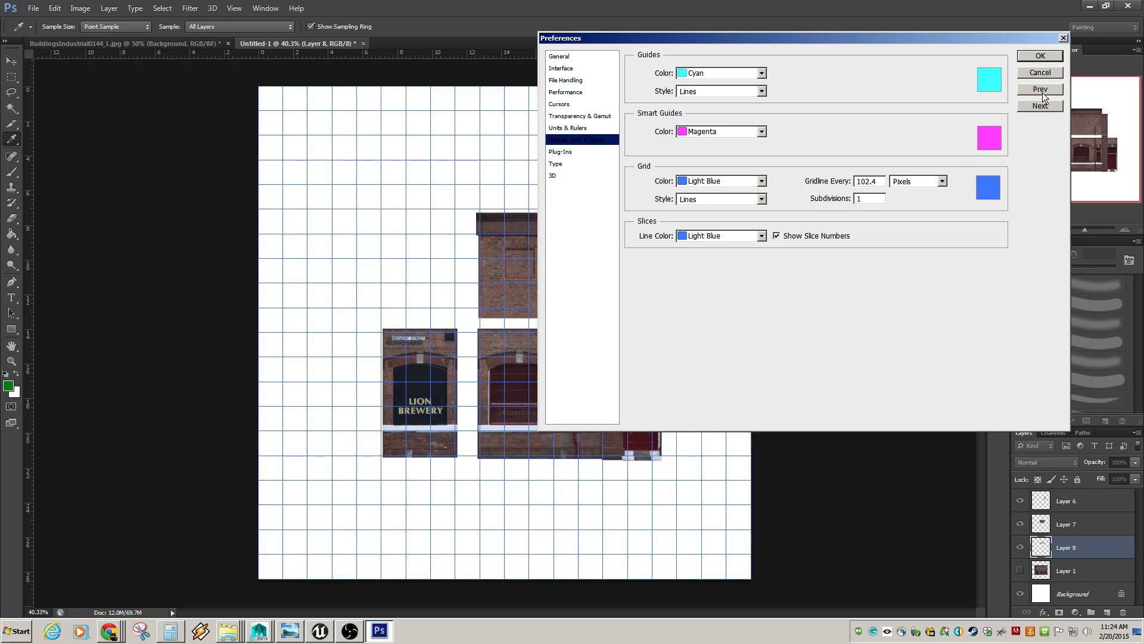
left_click(1040, 55)
Select Layers 2 through 8 together and start a free transform on all the wall pieces
key("v")
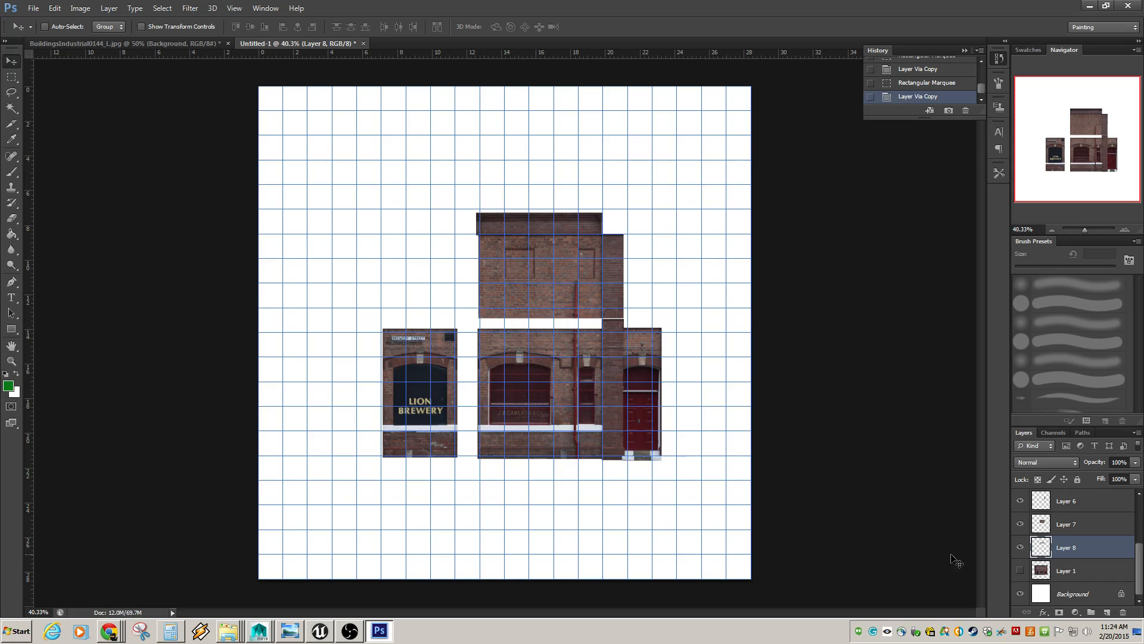
scroll(1067, 554, "up", 2)
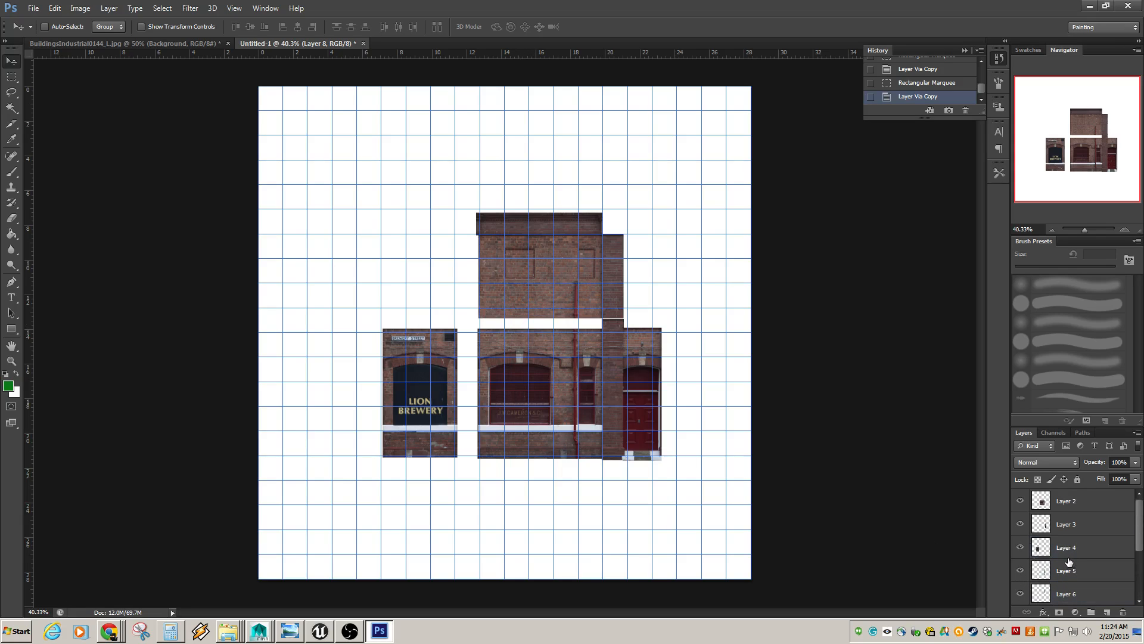
left_click(1083, 502, "shift")
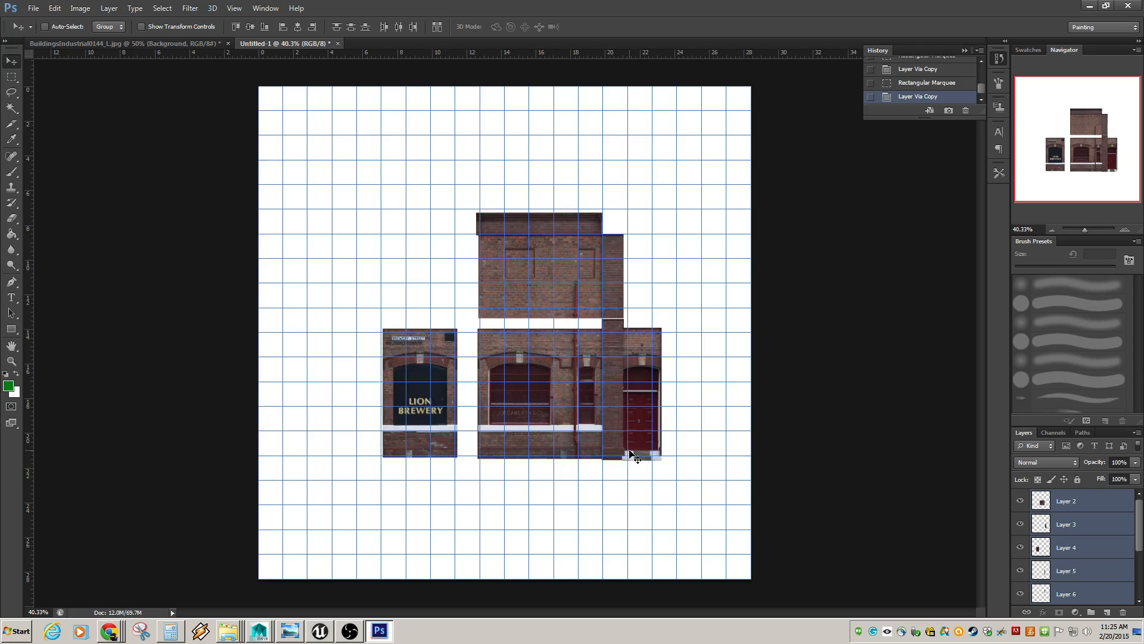
key("ctrl+t")
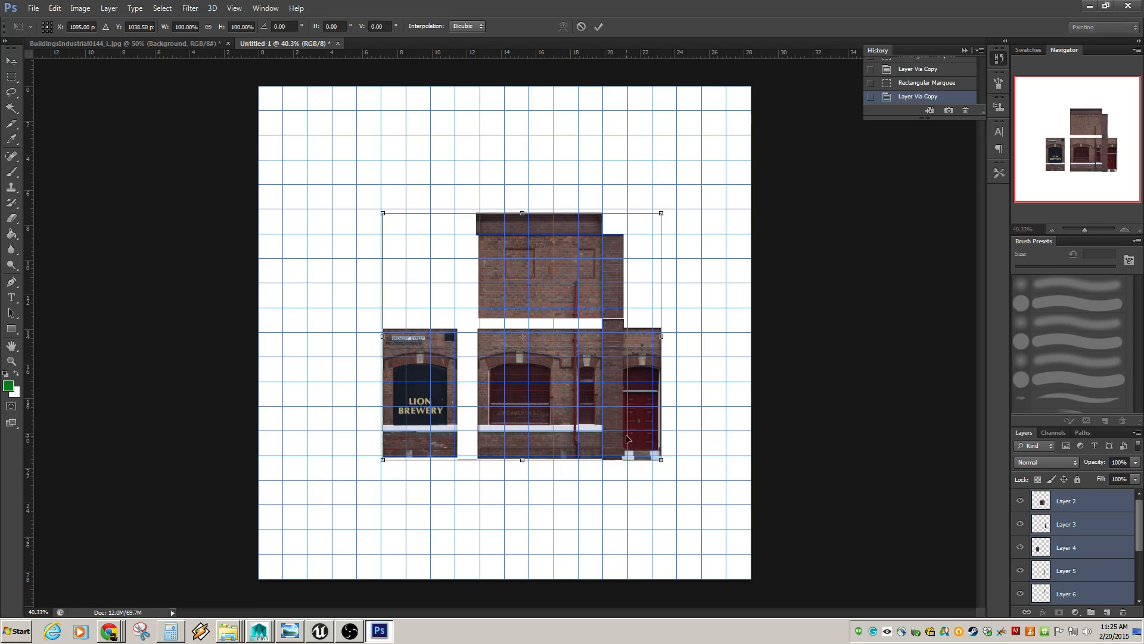
Try enlarging the selected wall pieces to about 149% × 138% and about 145%, and shifting them slightly, undoing each trial
left_click_drag(382, 213, 245, 120)
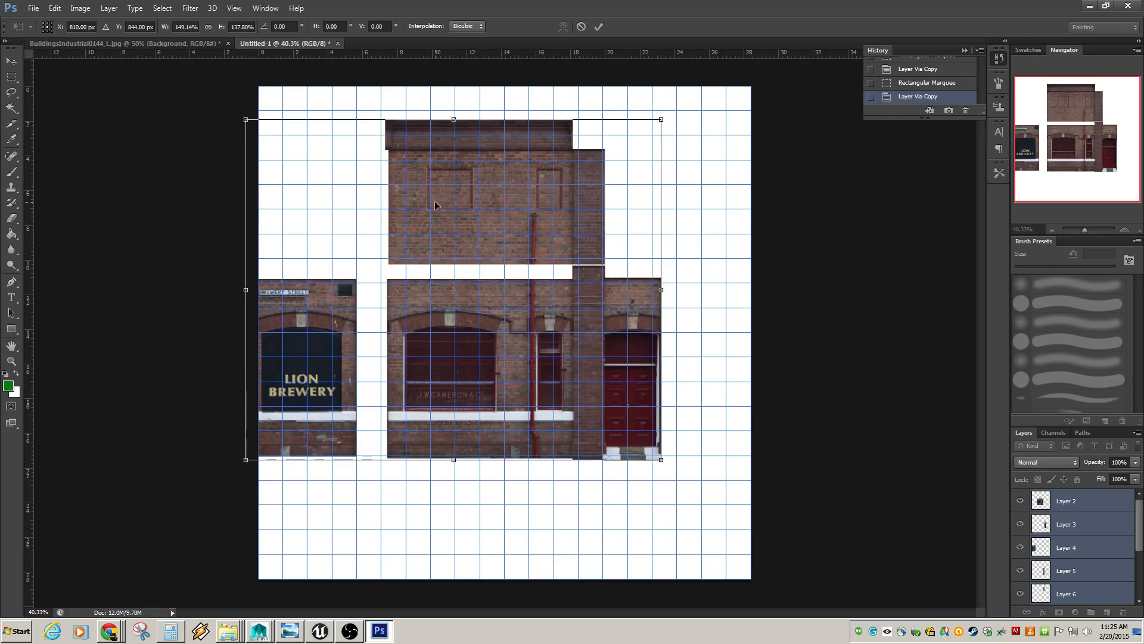
key("ctrl+z")
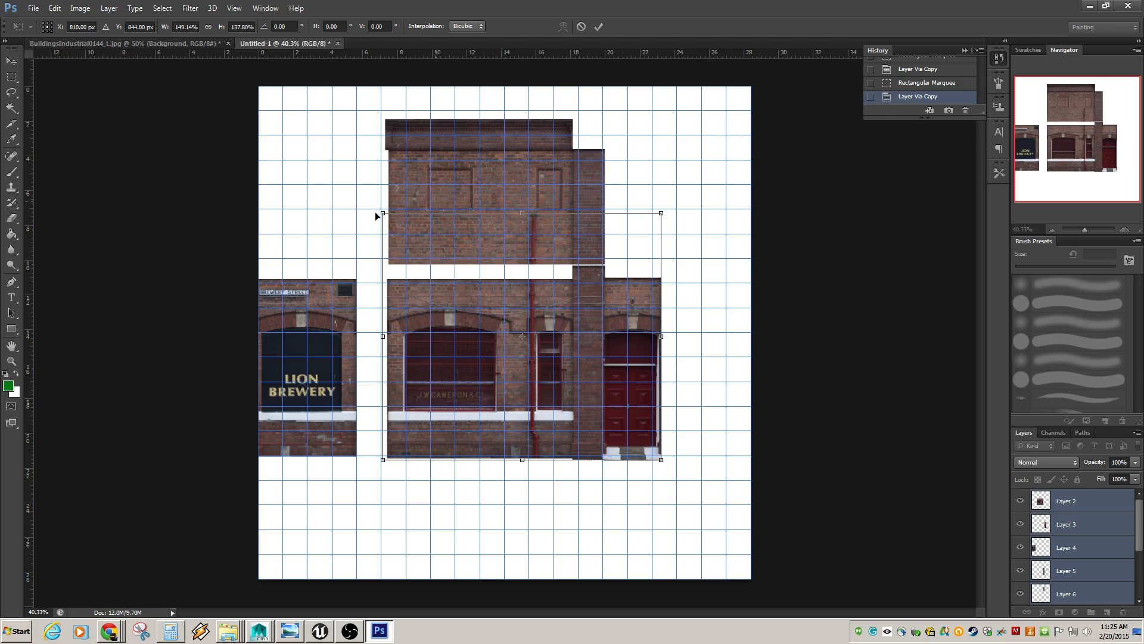
left_click_drag(382, 213, 257, 103)
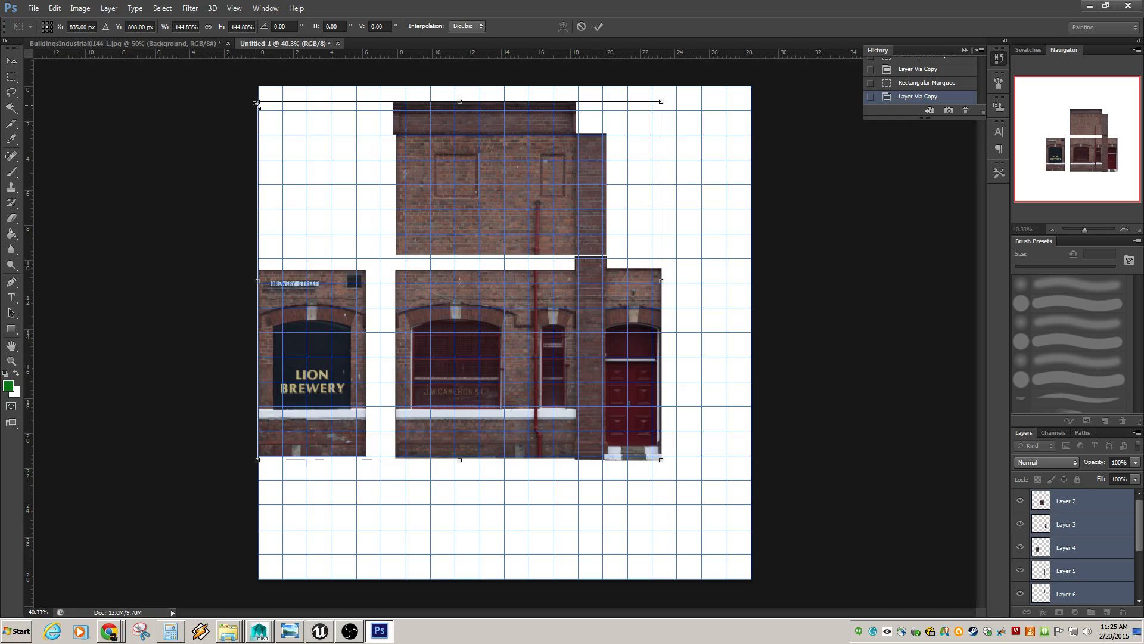
key("ctrl+z")
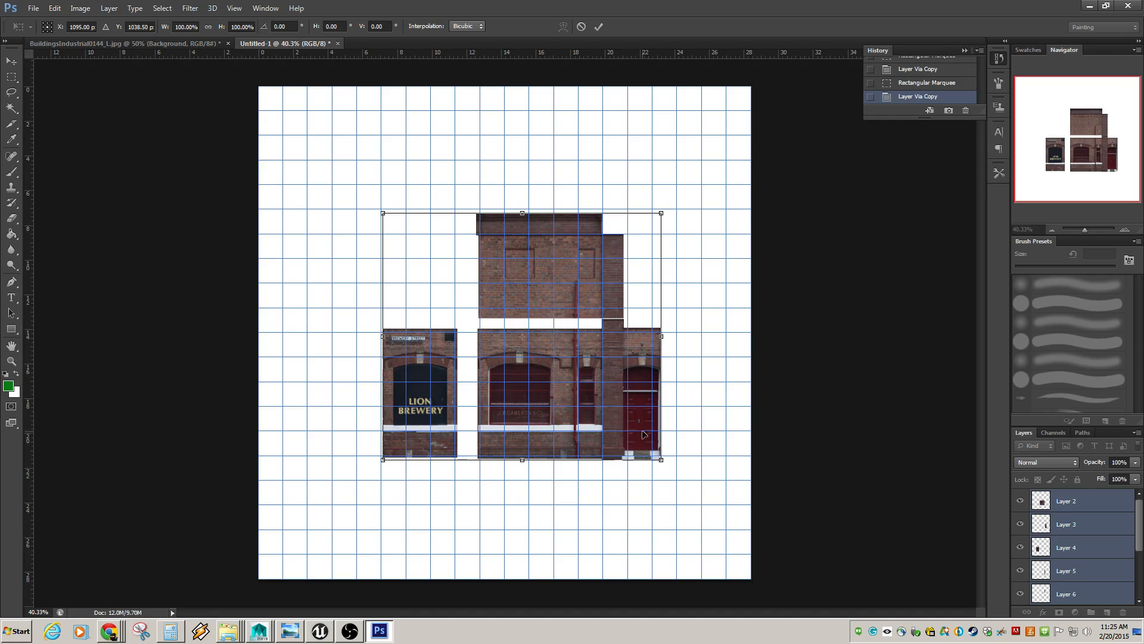
left_click_drag(633, 433, 640, 431)
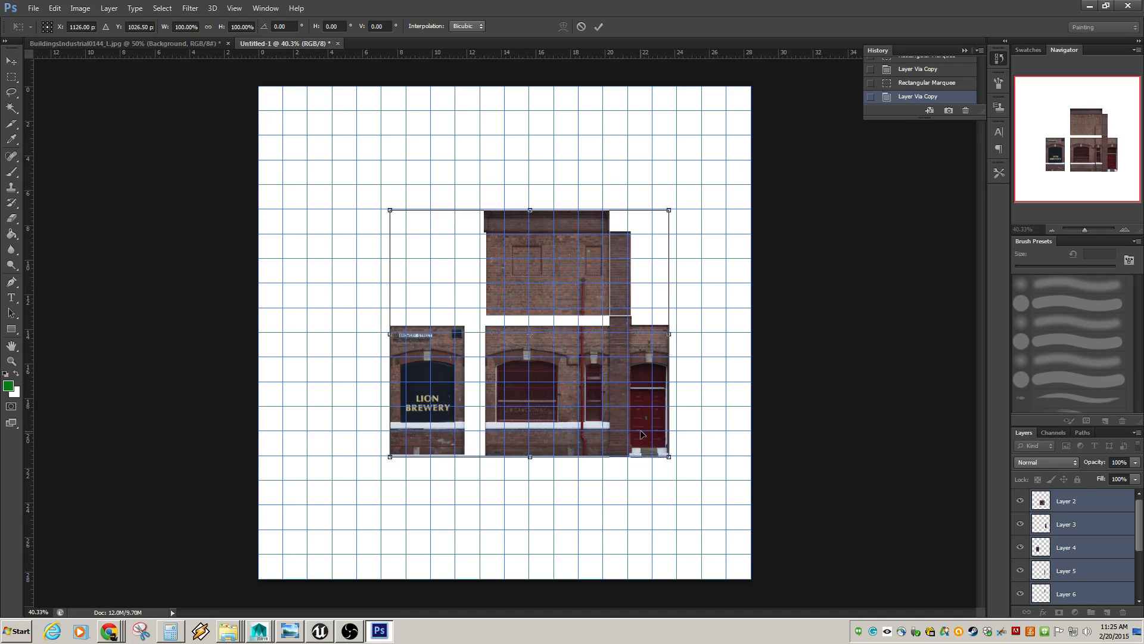
key("ctrl+z")
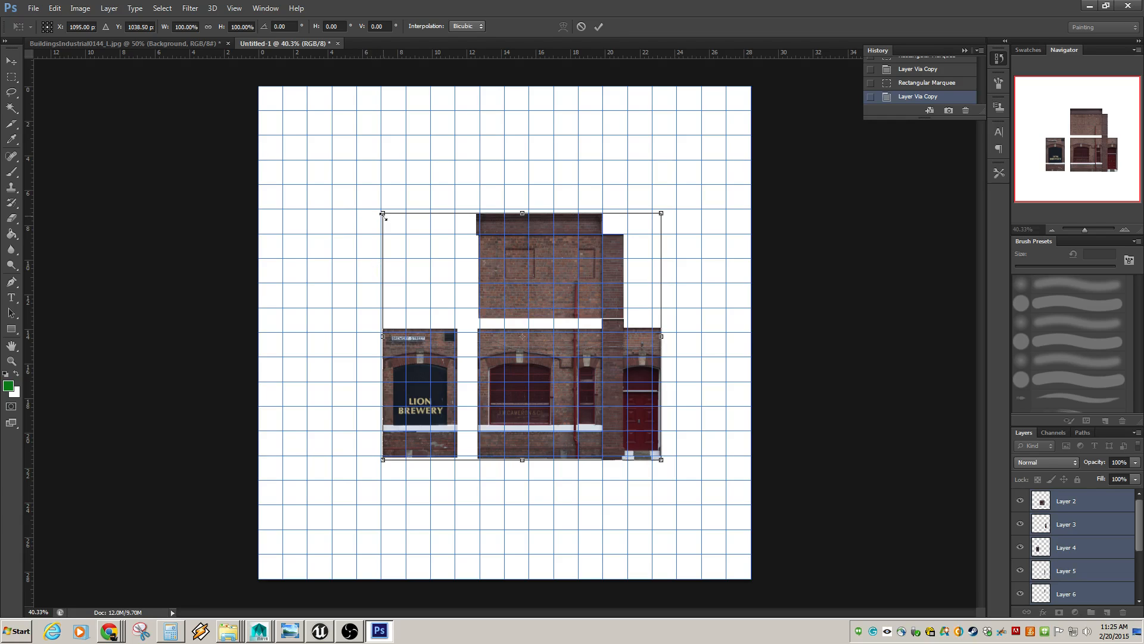
Scale all the selected wall pieces proportionally to about 150% and move them together fully inside the canvas
left_click_drag(383, 215, 222, 114)
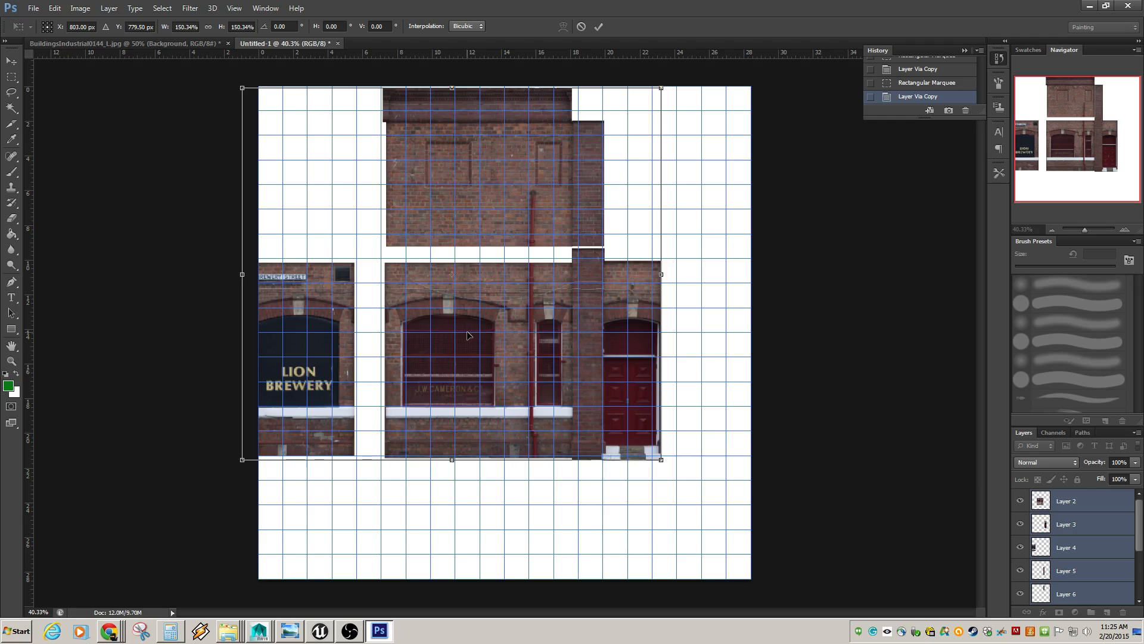
key("Return")
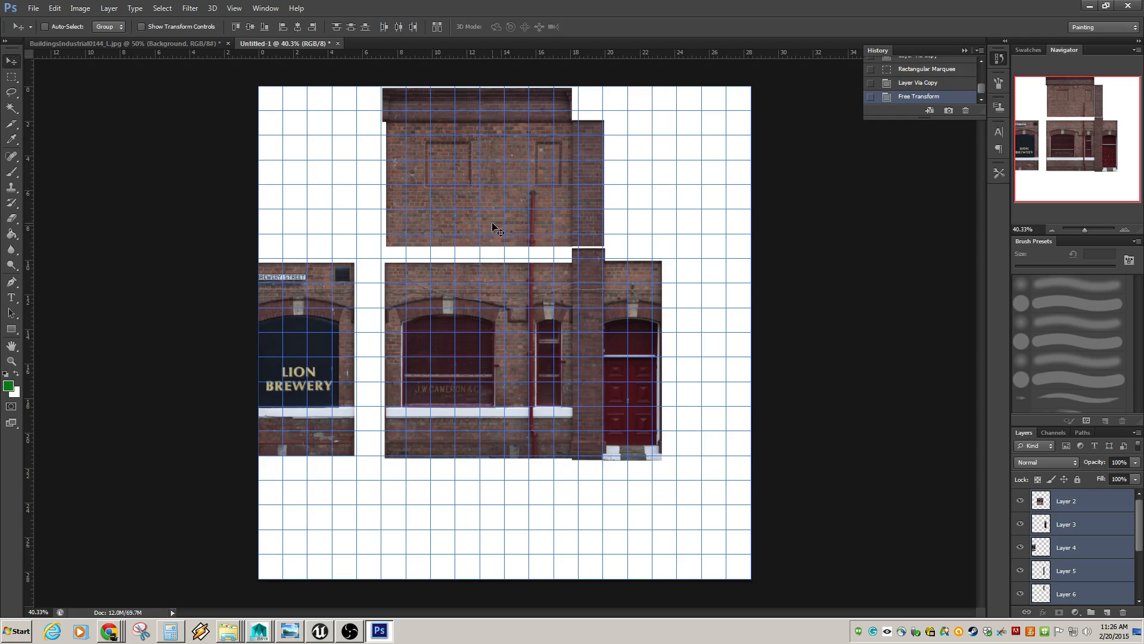
left_click_drag(585, 201, 651, 236)
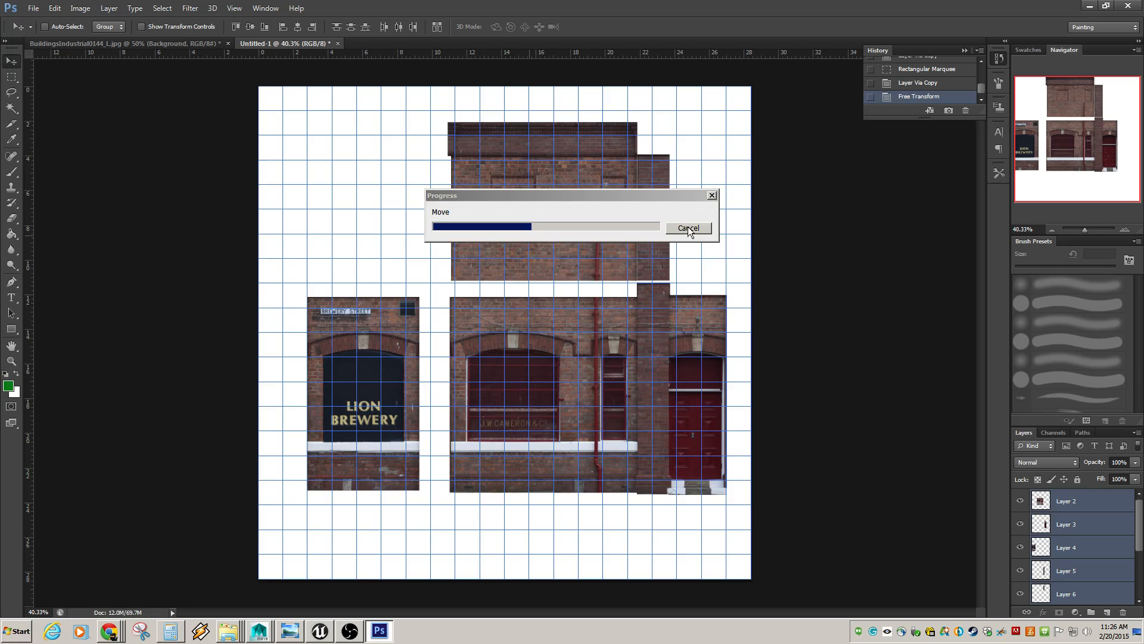
Turn on Auto-Select for the Move tool and move the upper-floor brick wall against the canvas's left edge, near the top
left_click(1083, 509)
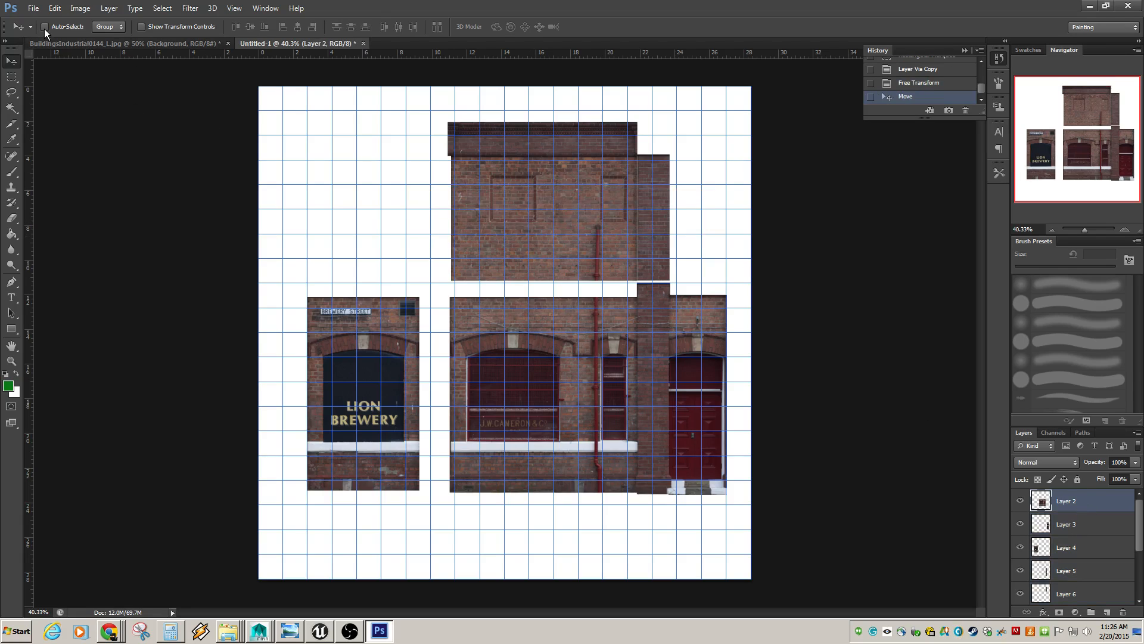
left_click(45, 26)
left_click(513, 263)
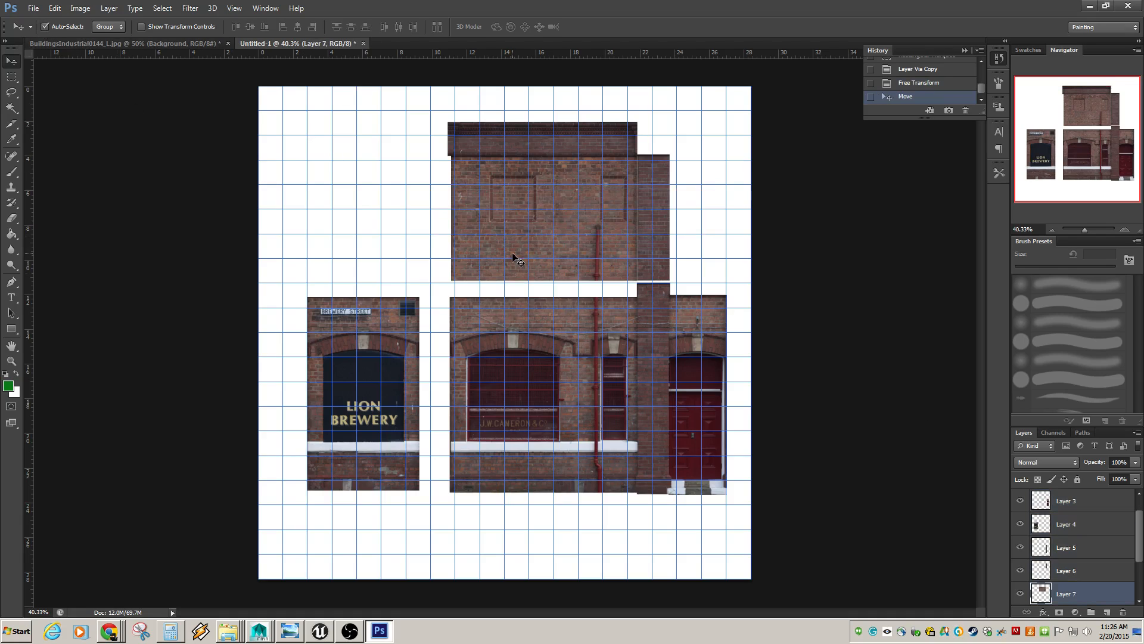
left_click_drag(548, 254, 357, 215)
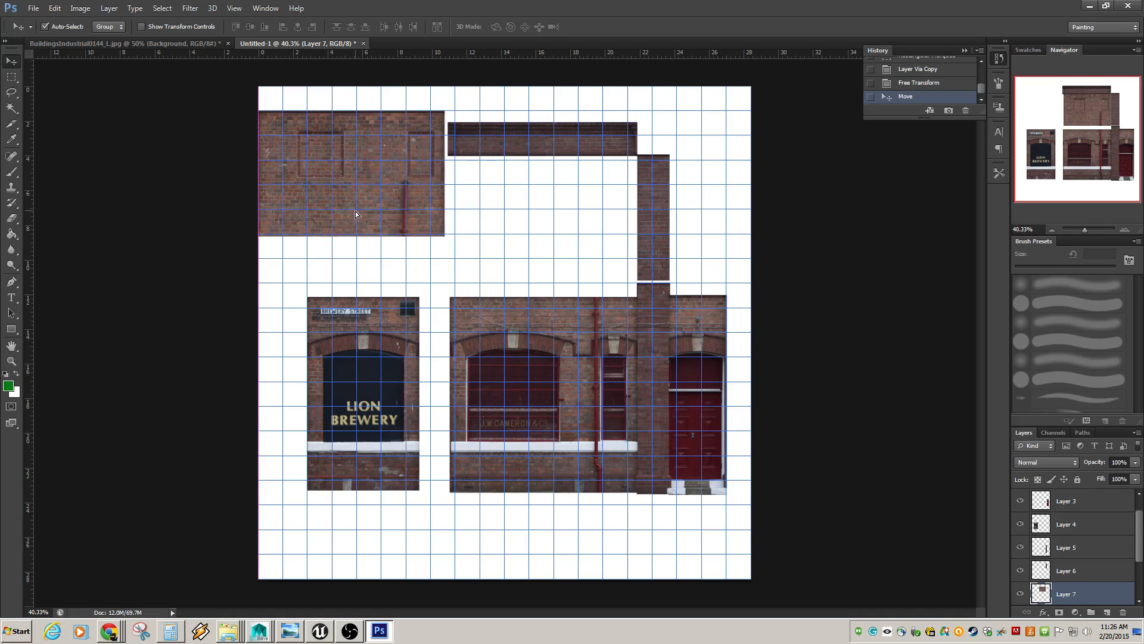
Move the cornice strip, the upper pillar section and the red door piece apart from the neighbouring wall pieces
left_click_drag(521, 149, 523, 119)
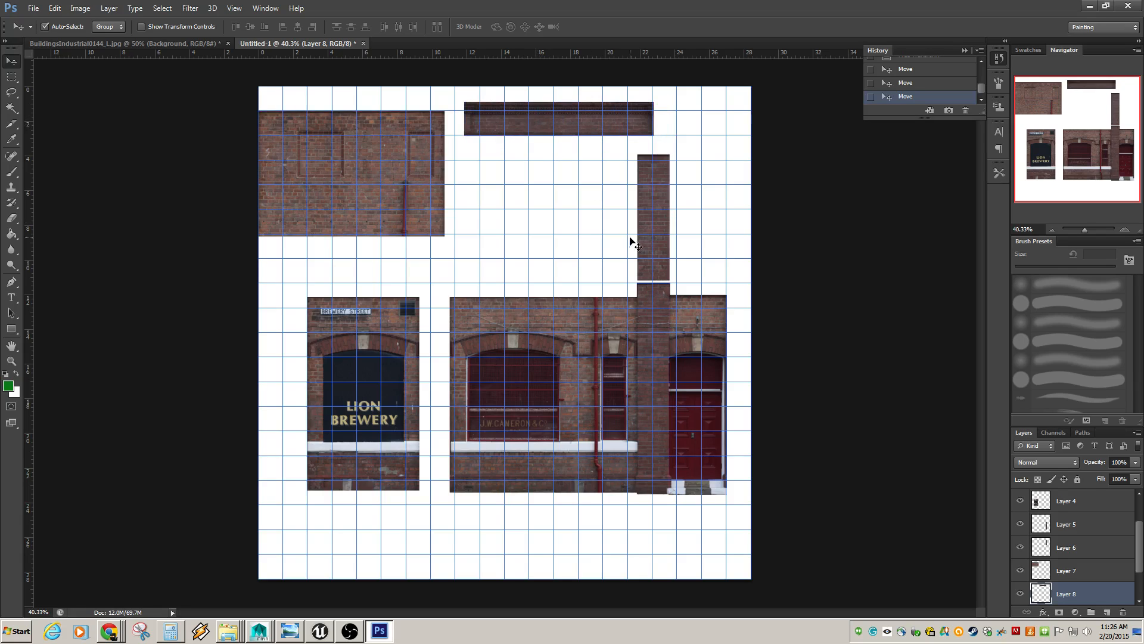
left_click_drag(660, 250, 699, 208)
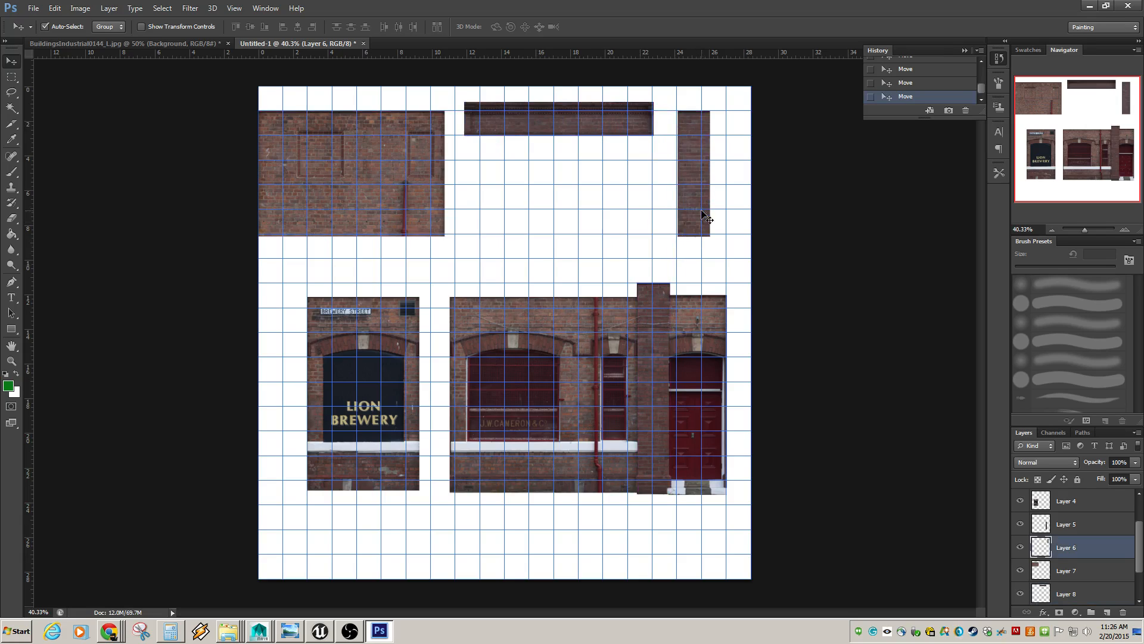
left_click(709, 367)
mouse_move(702, 390)
left_mouse_down()
mouse_move(721, 387)
mouse_move(707, 385)
mouse_move(708, 399)
left_mouse_up()
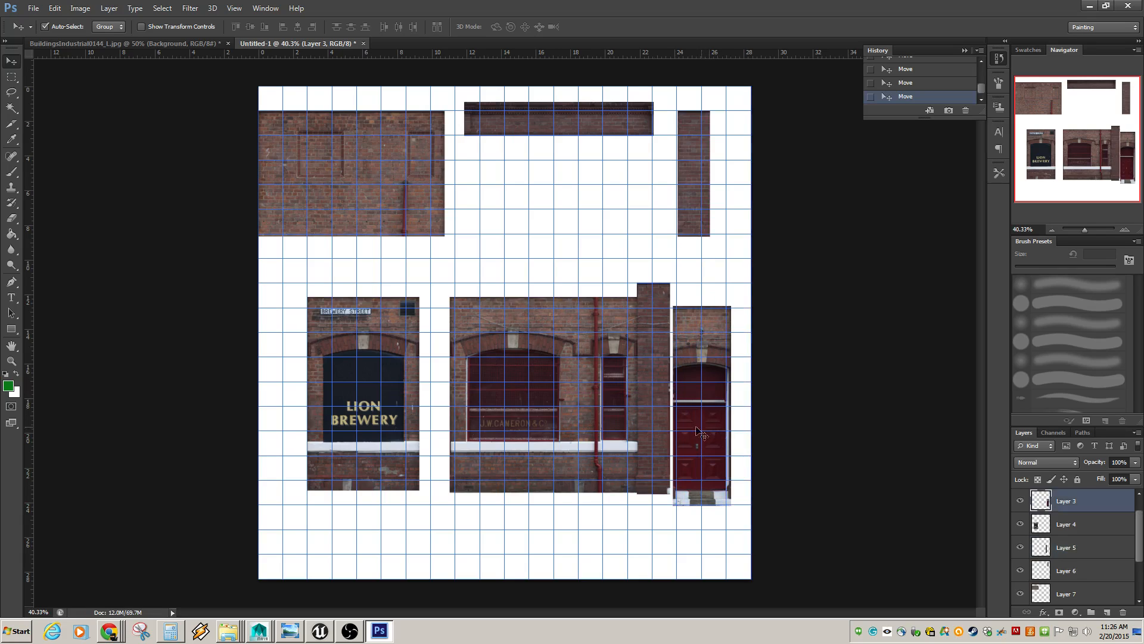
Move the tall lower pillar, the J.W. Cameron window wall and the Lion Brewery wall apart, placing each along the grid lines
left_click(649, 423)
mouse_move(655, 430)
left_mouse_down()
mouse_move(630, 286)
mouse_move(647, 298)
mouse_move(646, 288)
mouse_move(647, 420)
left_mouse_up()
left_click(546, 455)
left_click_drag(541, 448, 526, 442)
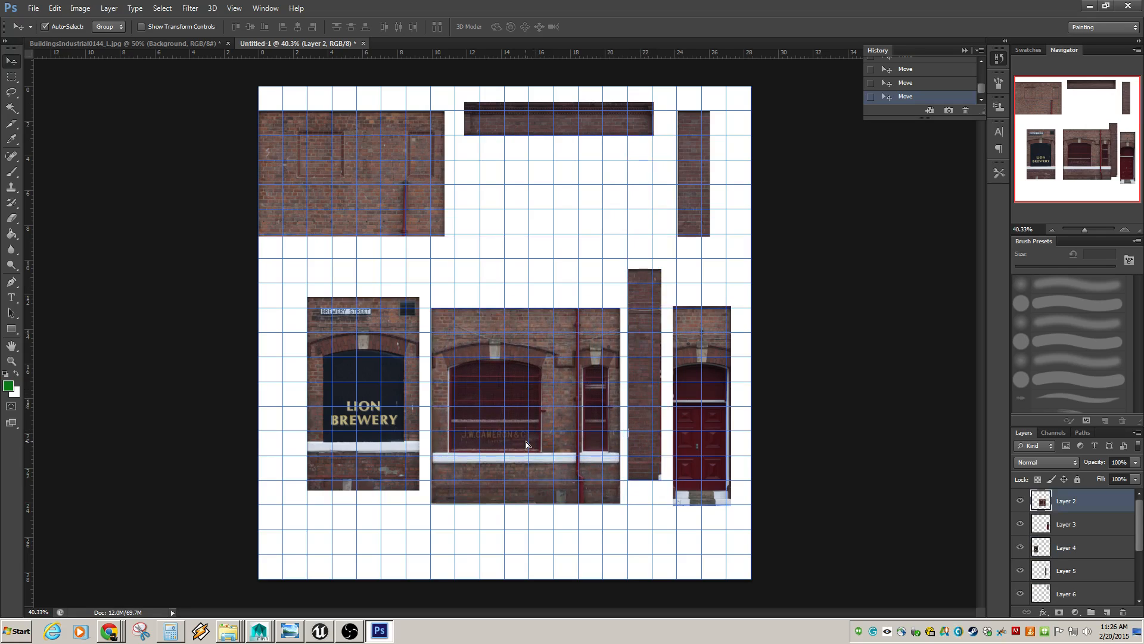
left_click(368, 429)
left_click_drag(368, 432, 354, 426)
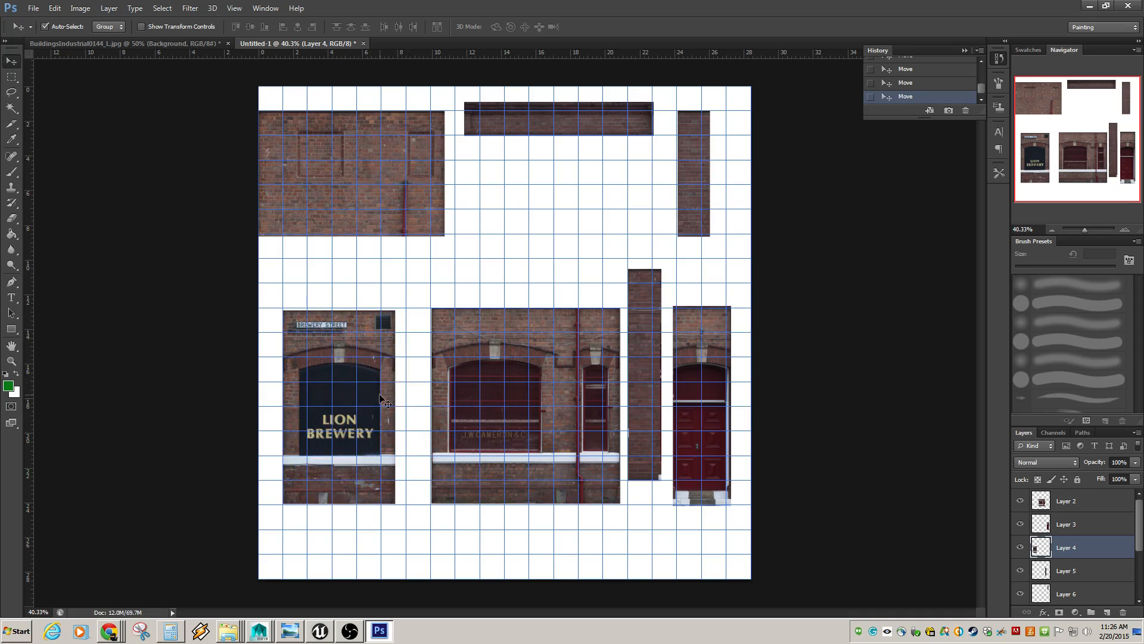
left_click_drag(336, 412, 351, 430)
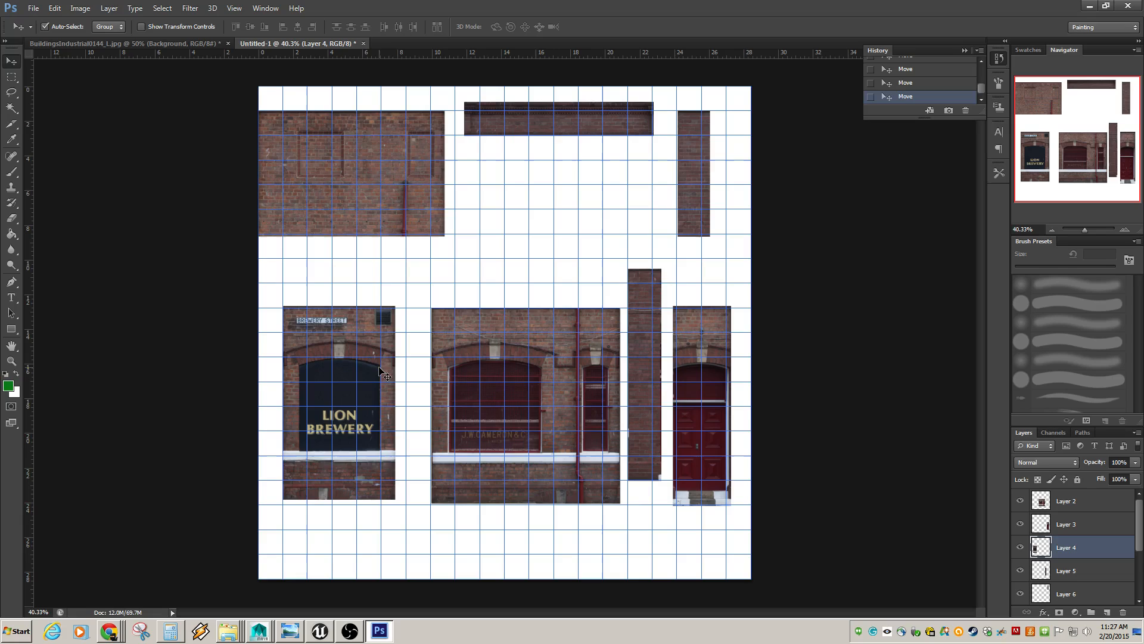
Scale the Lion Brewery wall to about 109.87% width and 98.63% height to fit the grid lines
key("ctrl+t")
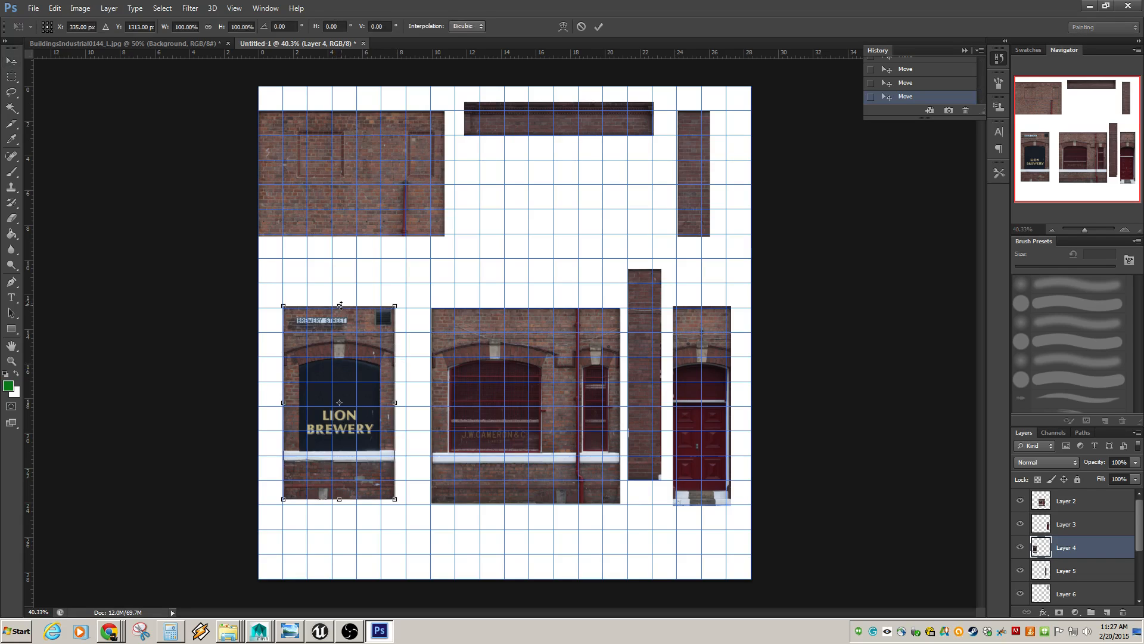
left_click_drag(340, 306, 340, 309)
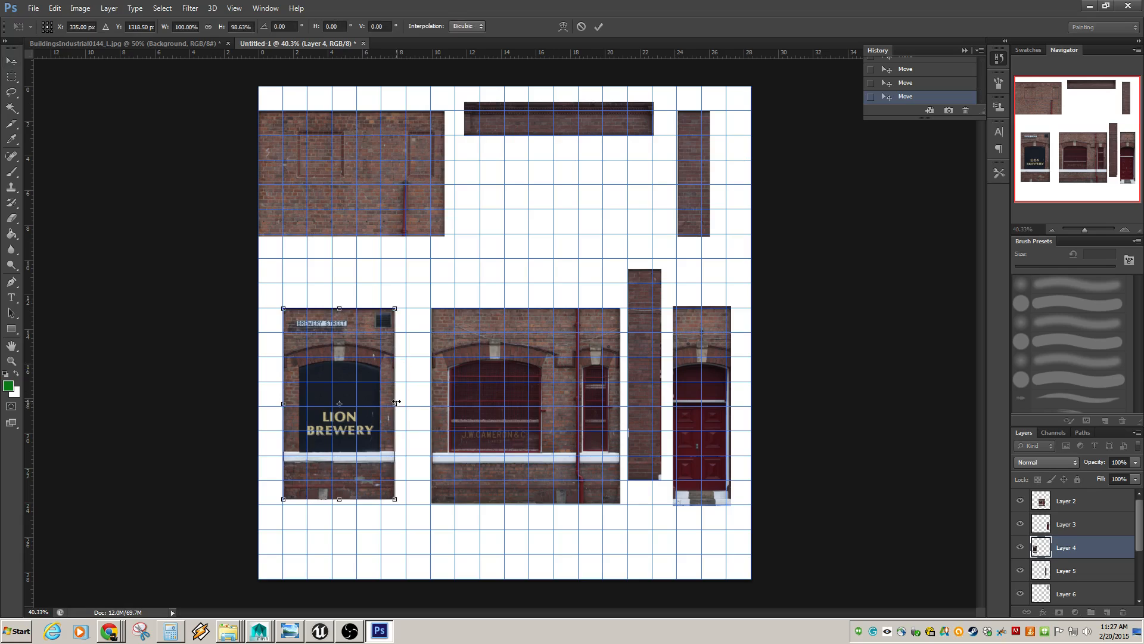
left_click_drag(397, 402, 406, 405)
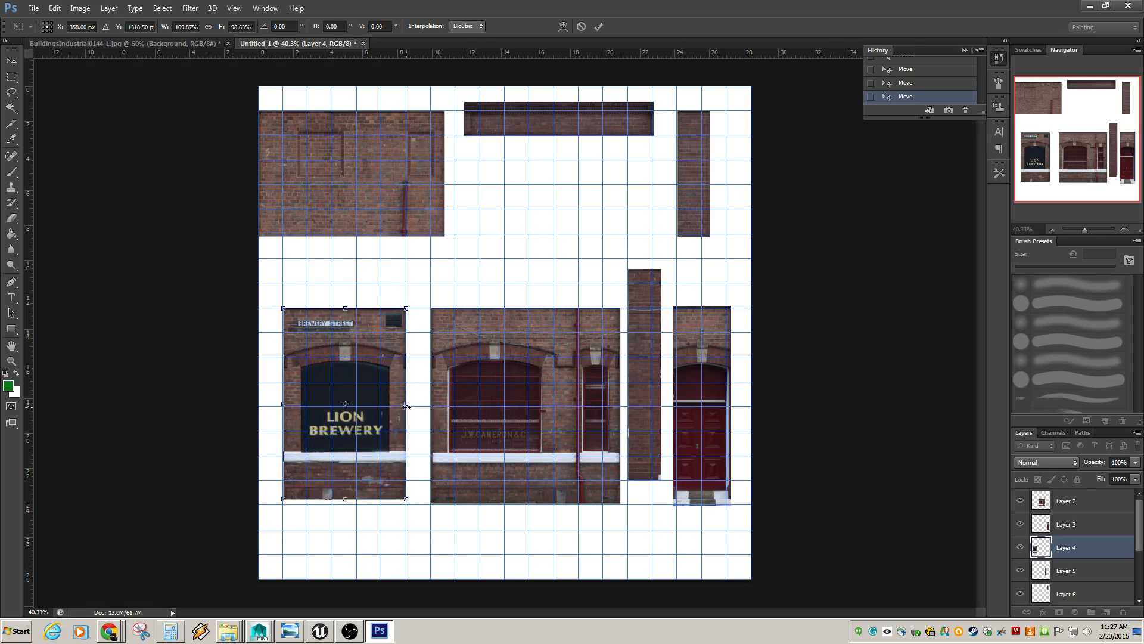
mouse_move(407, 406)
left_mouse_down()
mouse_move(380, 409)
mouse_move(403, 409)
left_mouse_up()
key("Return")
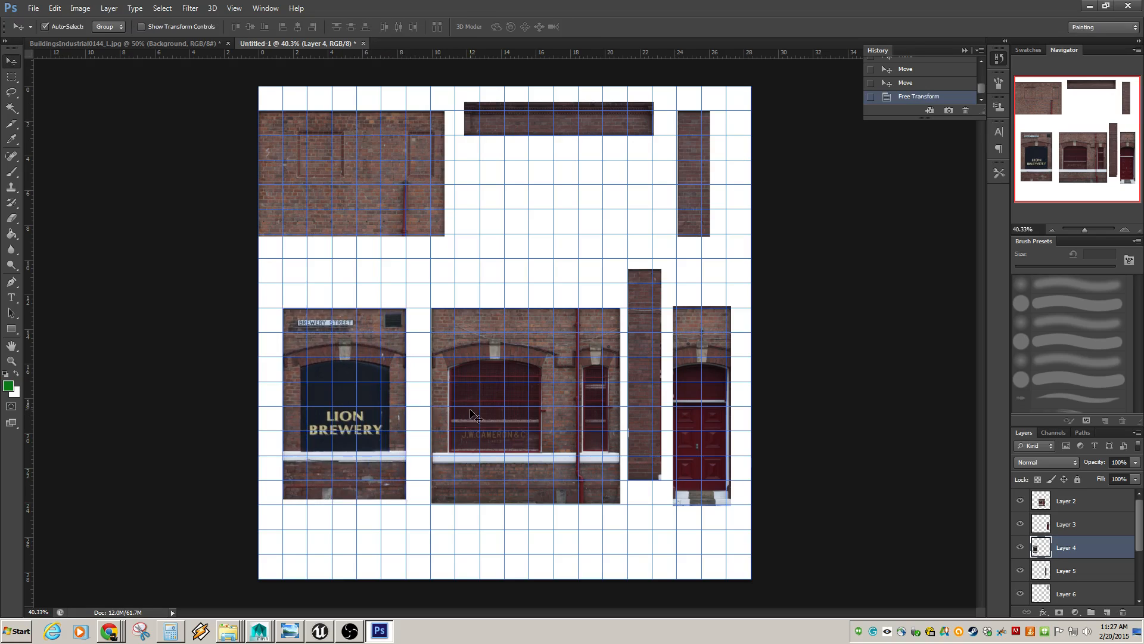
Widen the J.W. Cameron window wall to about 104.33% so its right edge meets a grid line
left_click(473, 412)
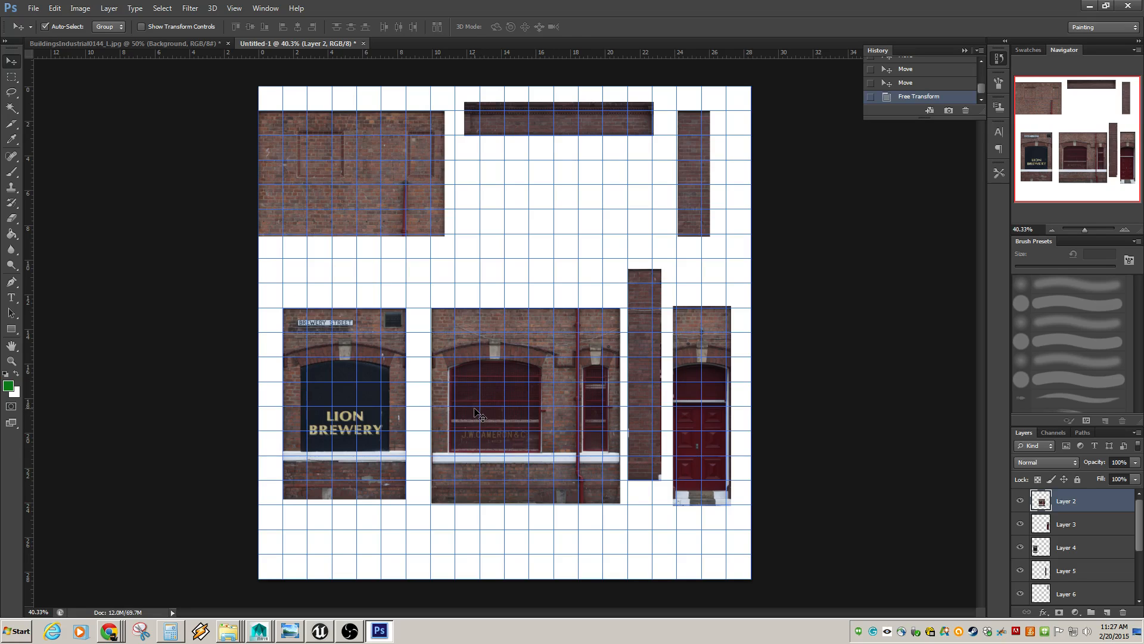
key("ctrl+t")
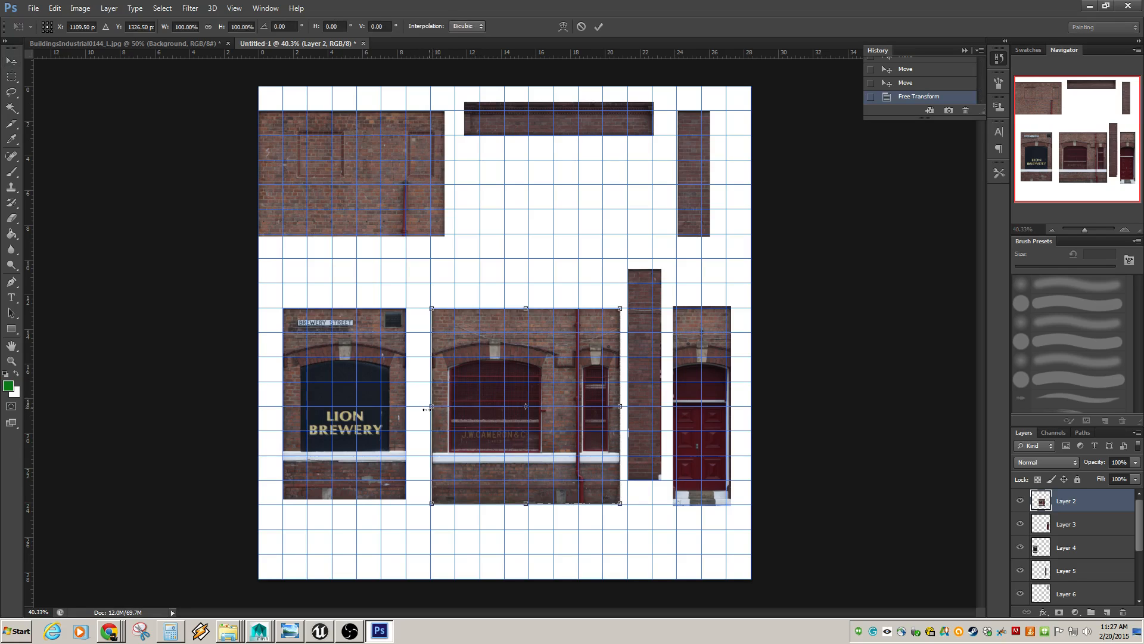
left_click_drag(427, 410, 468, 398)
key("ctrl+z")
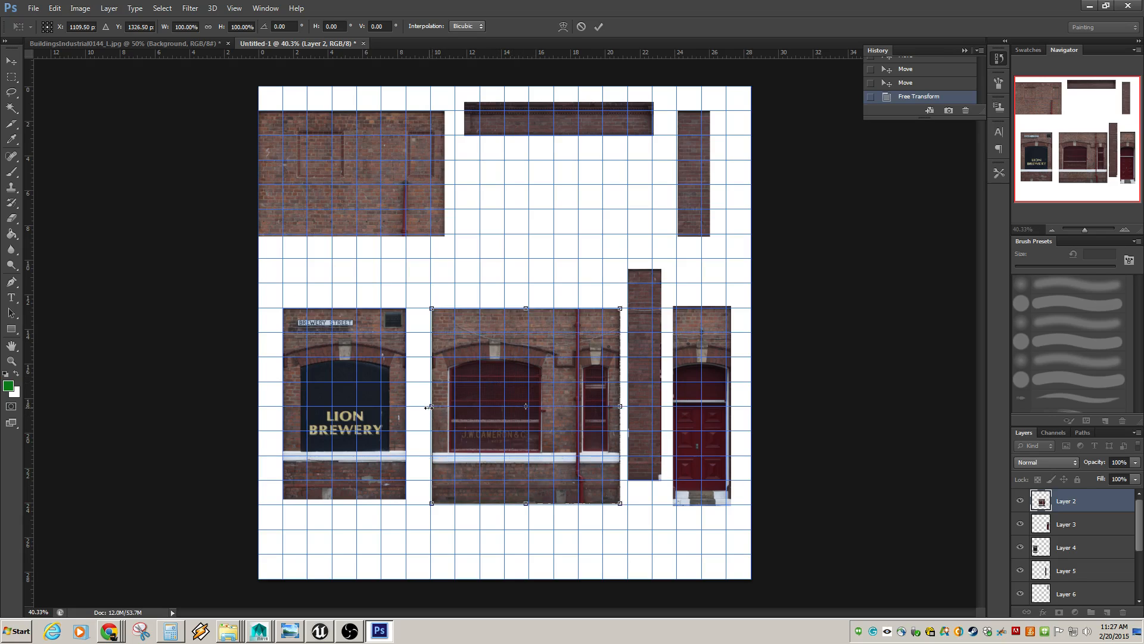
left_click_drag(429, 407, 427, 408)
key("ctrl+z")
left_click_drag(620, 407, 628, 407)
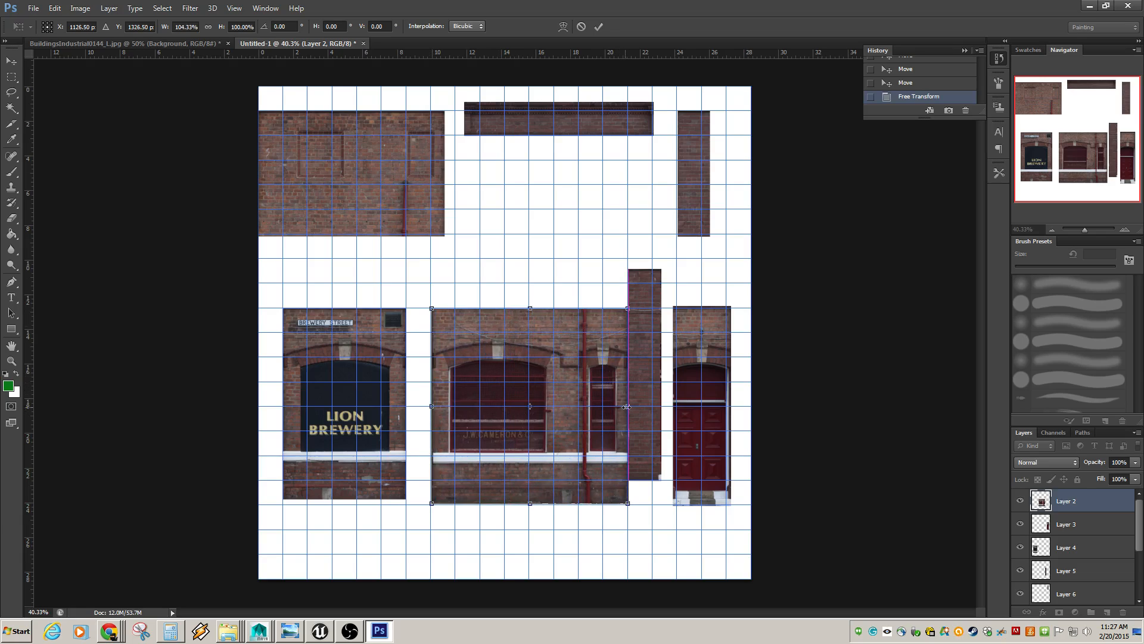
scroll(459, 435, "up", 1)
scroll(415, 485, "up", 2)
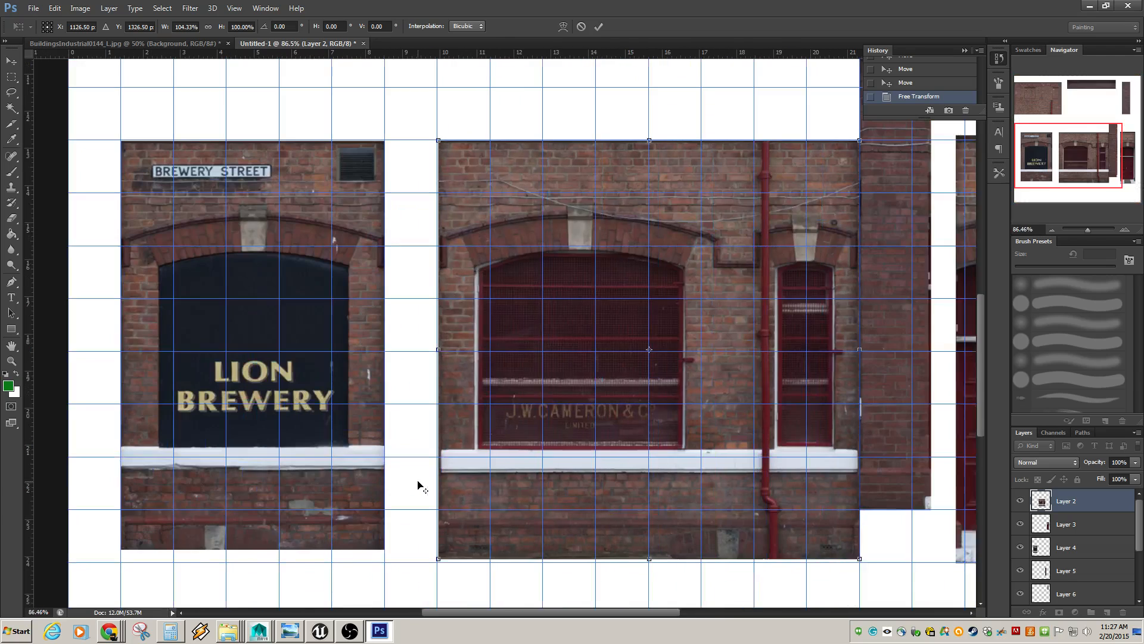
scroll(460, 468, "up", 3)
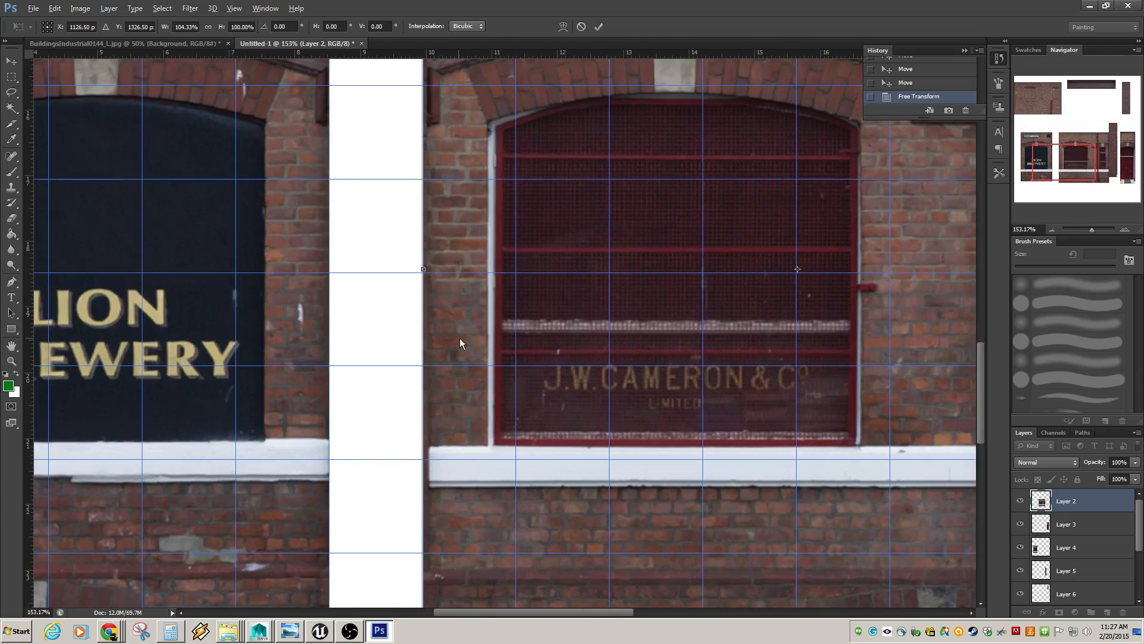
scroll(511, 375, "down", 5)
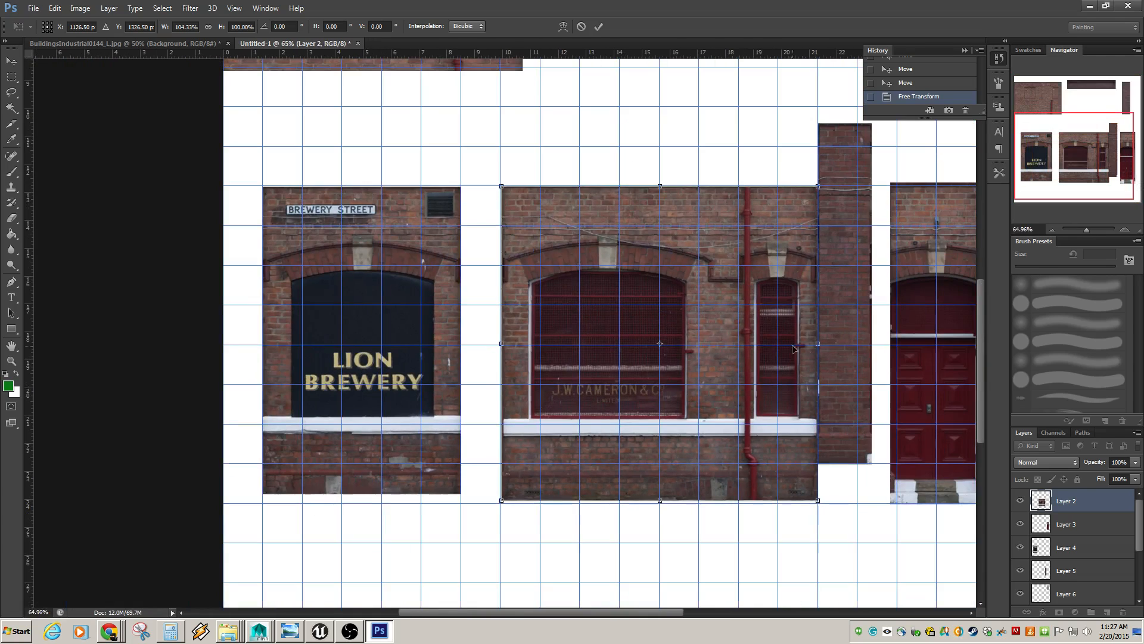
key("Return")
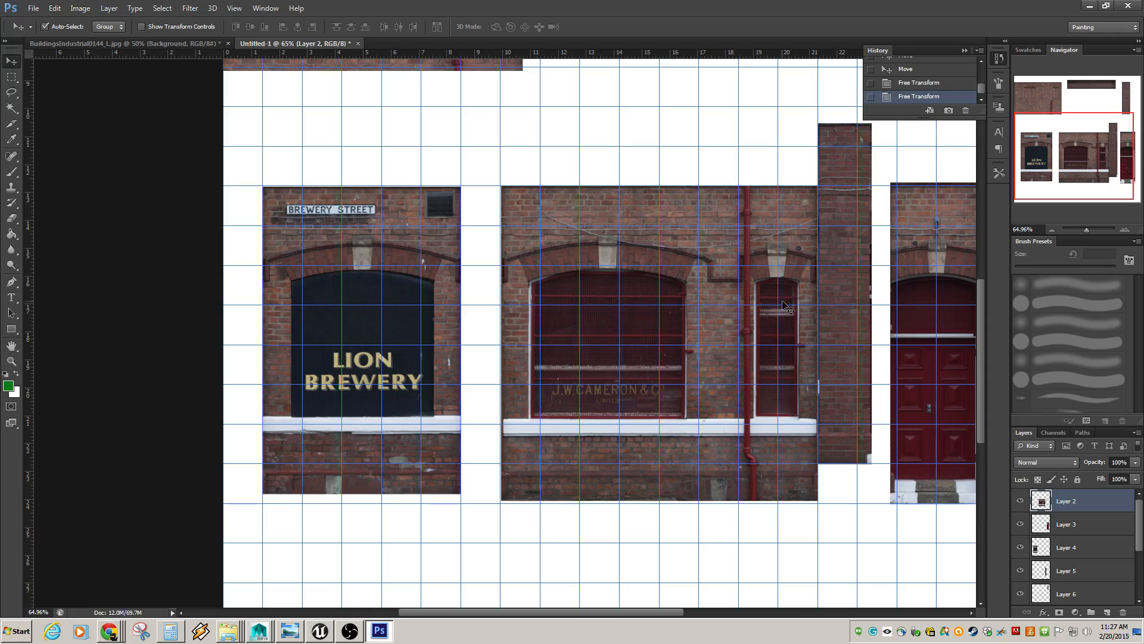
Move the tall pillar up toward the cornice strip and the short pillar section onto a grid line near the canvas's right edge
left_click_drag(889, 305, 452, 144)
left_click_drag(433, 224, 516, 498)
left_click_drag(609, 344, 648, 381)
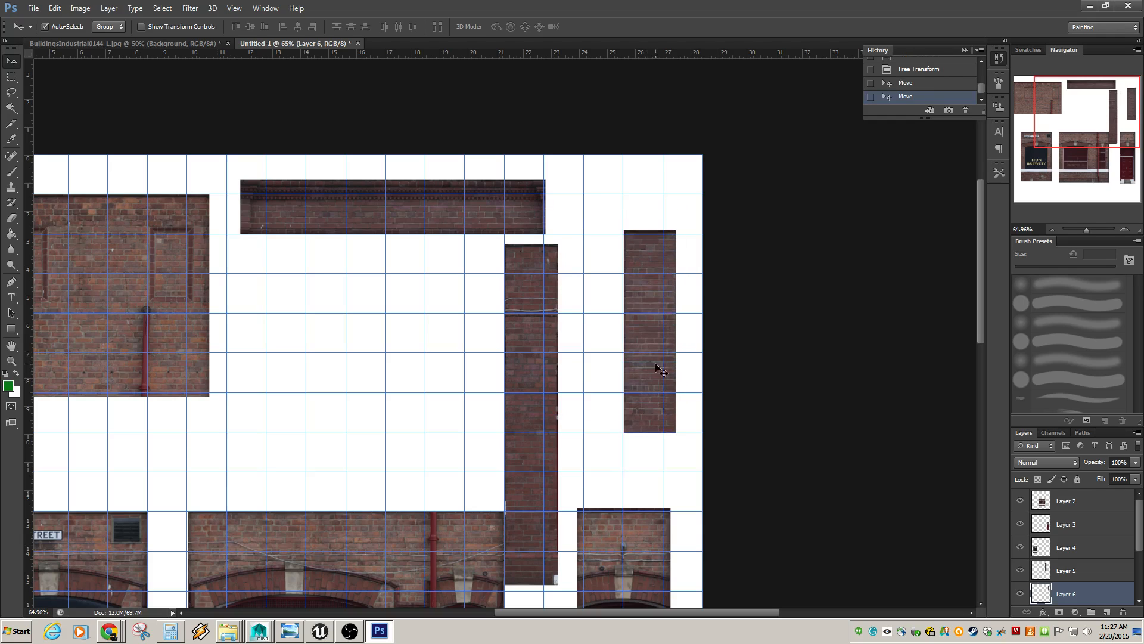
Scale the short pillar section to about 152.99% width and 97.71% height, ending at the canvas's right edge
key("ctrl+t")
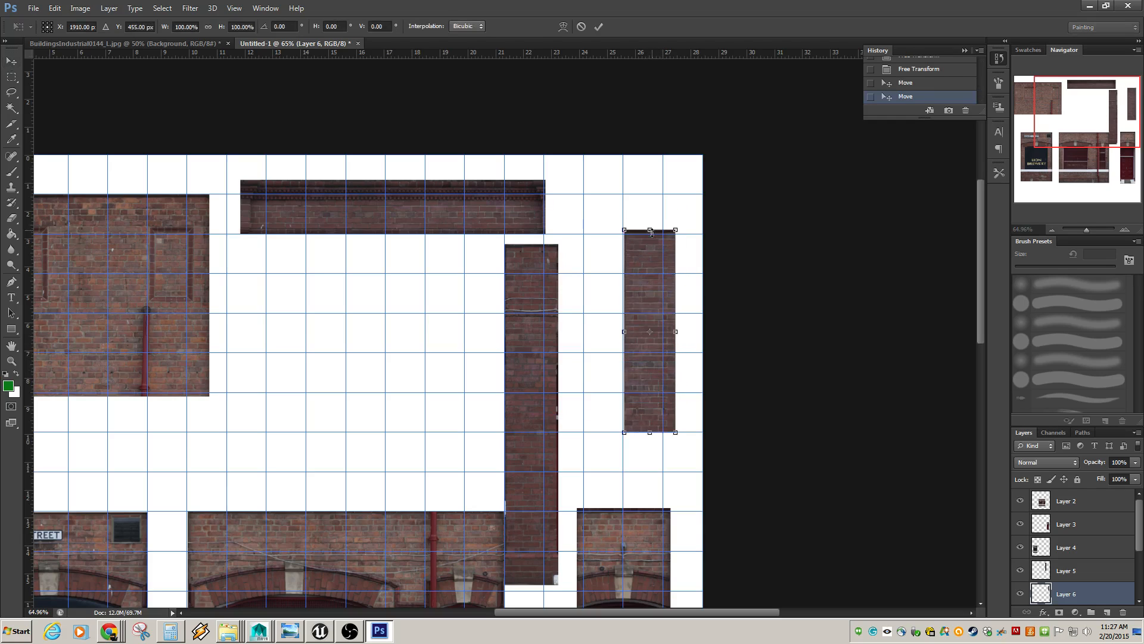
left_click_drag(651, 232, 662, 255)
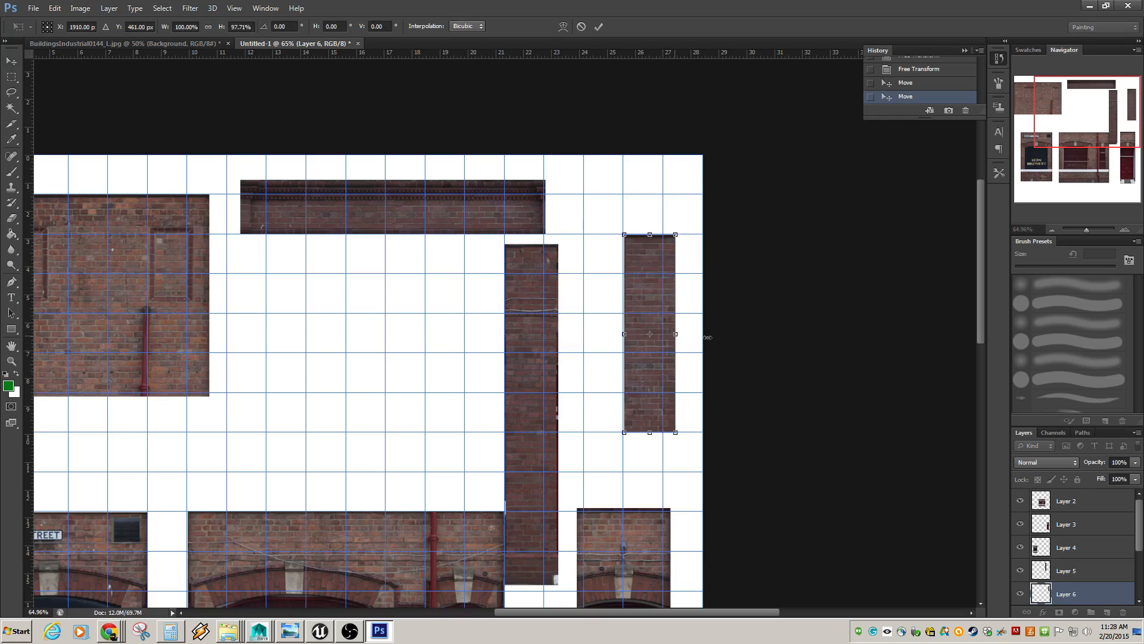
left_click_drag(707, 337, 677, 345)
left_click_drag(677, 334, 650, 337)
left_click_drag(676, 335, 703, 335)
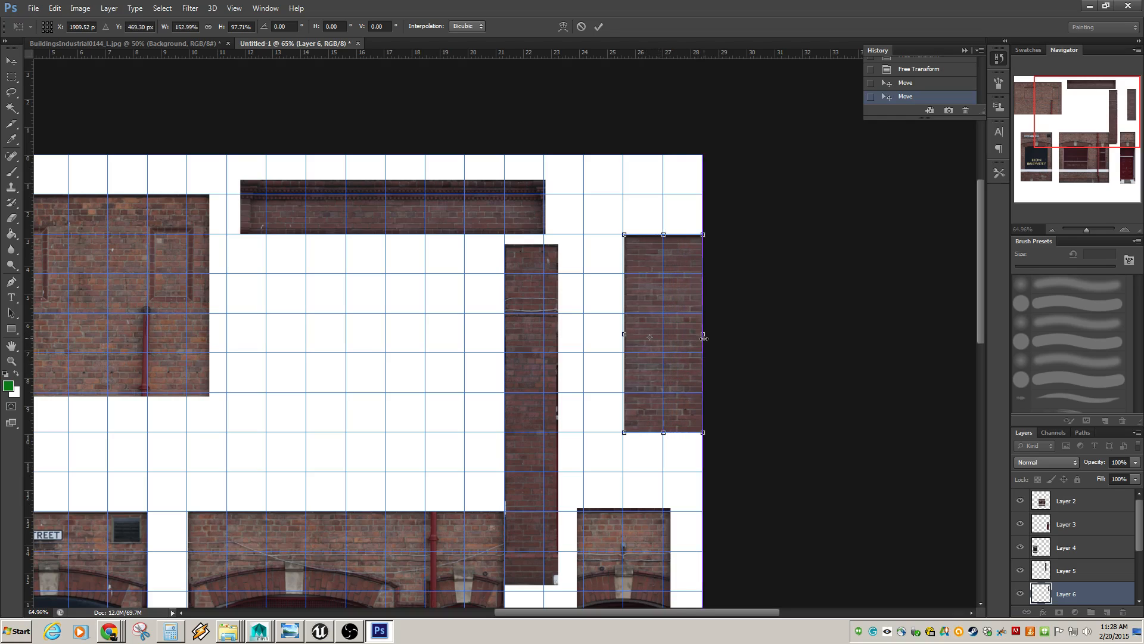
key("Return")
Scale the tall pillar to about 148.55% × 104.77%, place it beside the short pillar section and align their upper edges
left_click(539, 361)
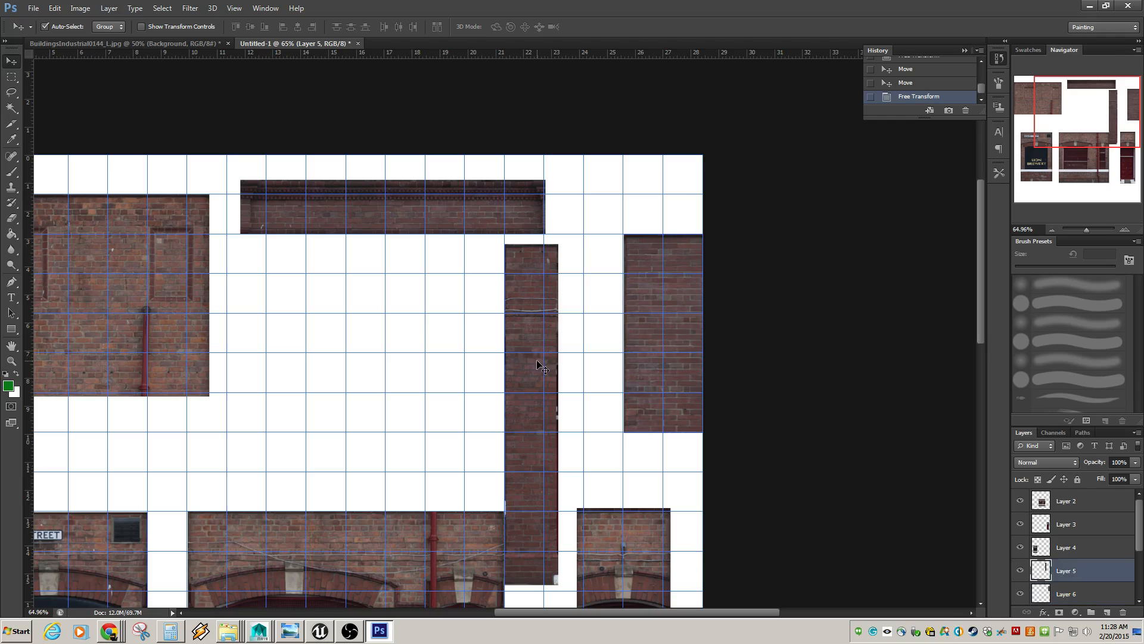
key("ctrl+t")
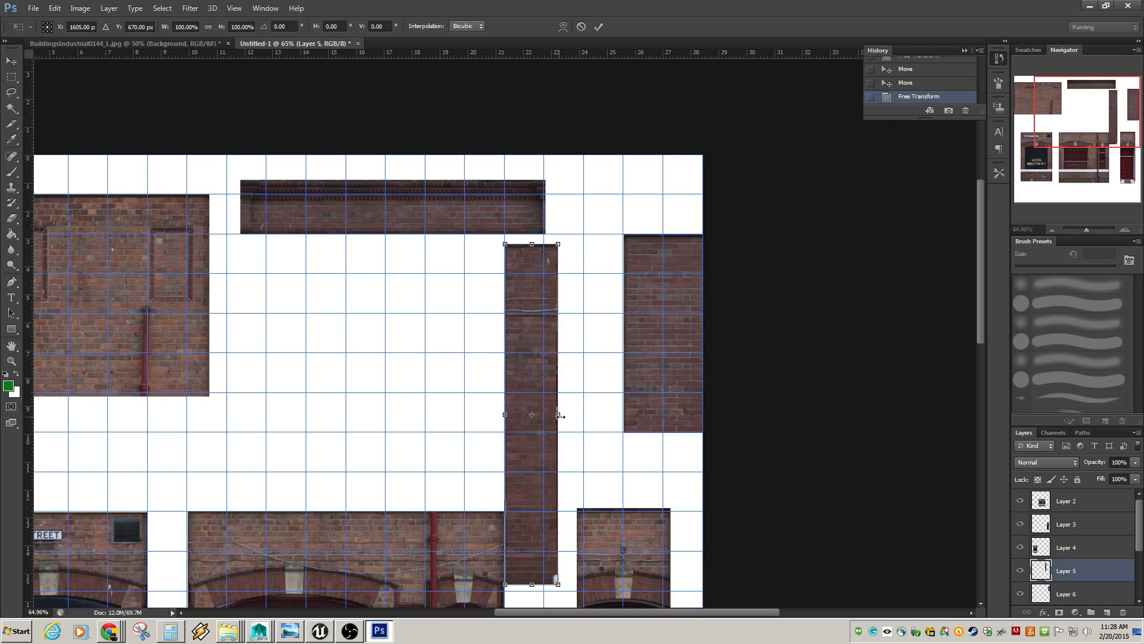
left_click_drag(560, 416, 584, 415)
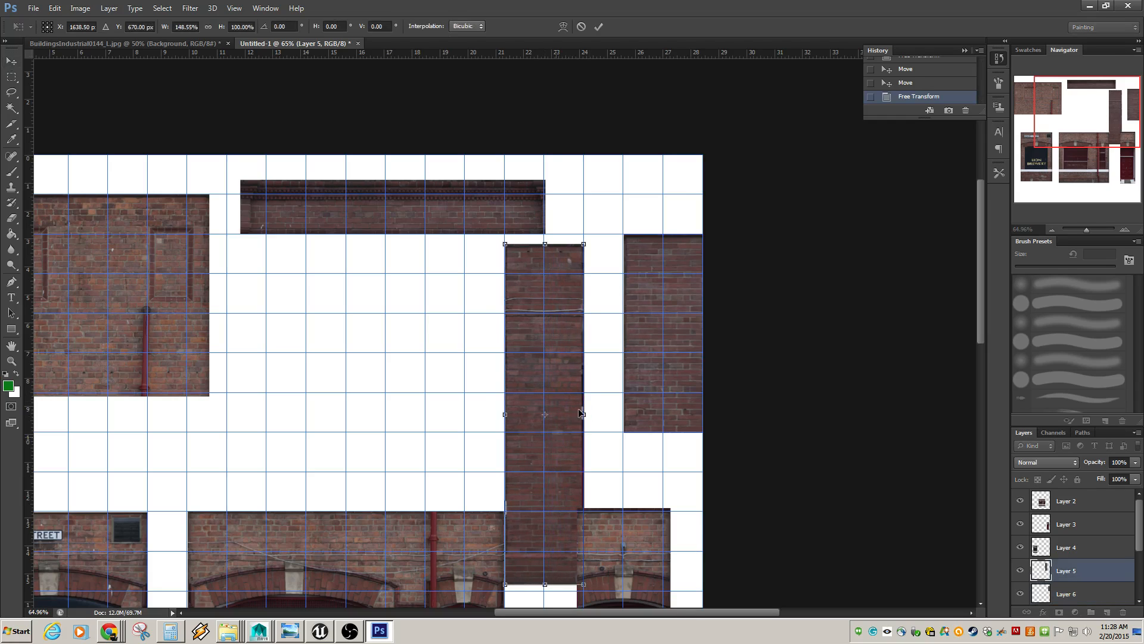
left_click_drag(545, 448, 586, 397)
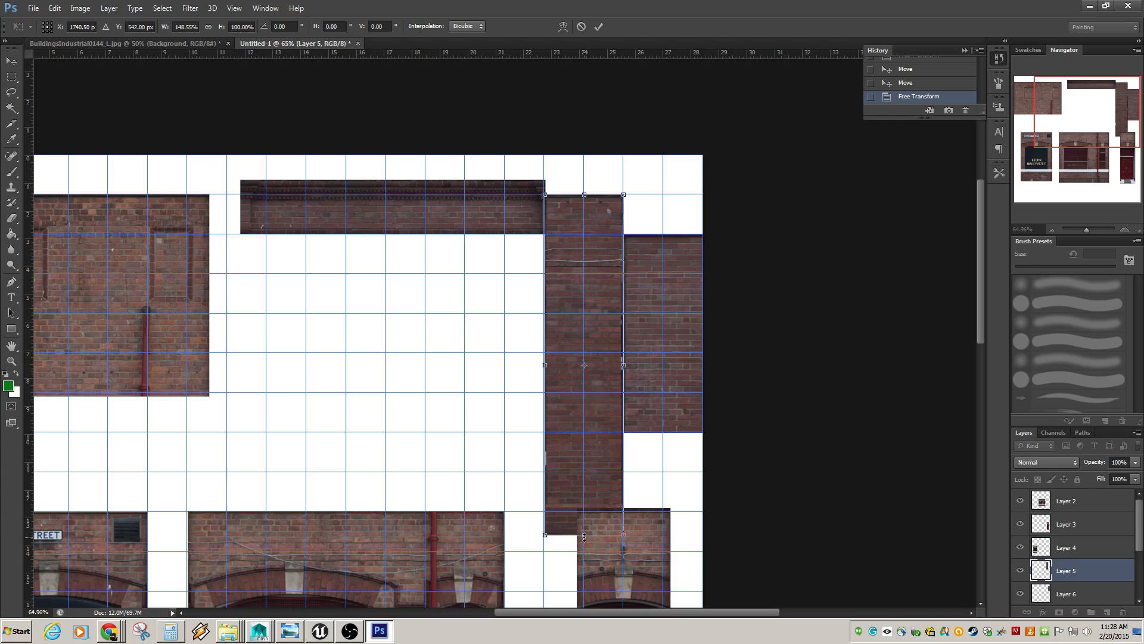
left_click_drag(586, 534, 585, 550)
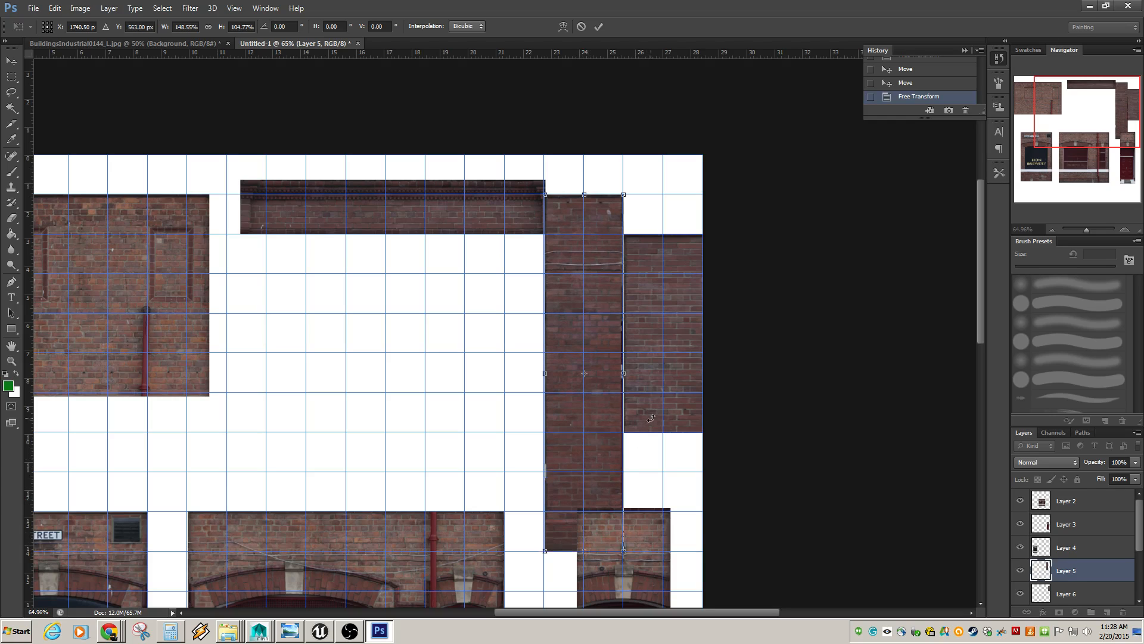
key("Return")
left_click(662, 394)
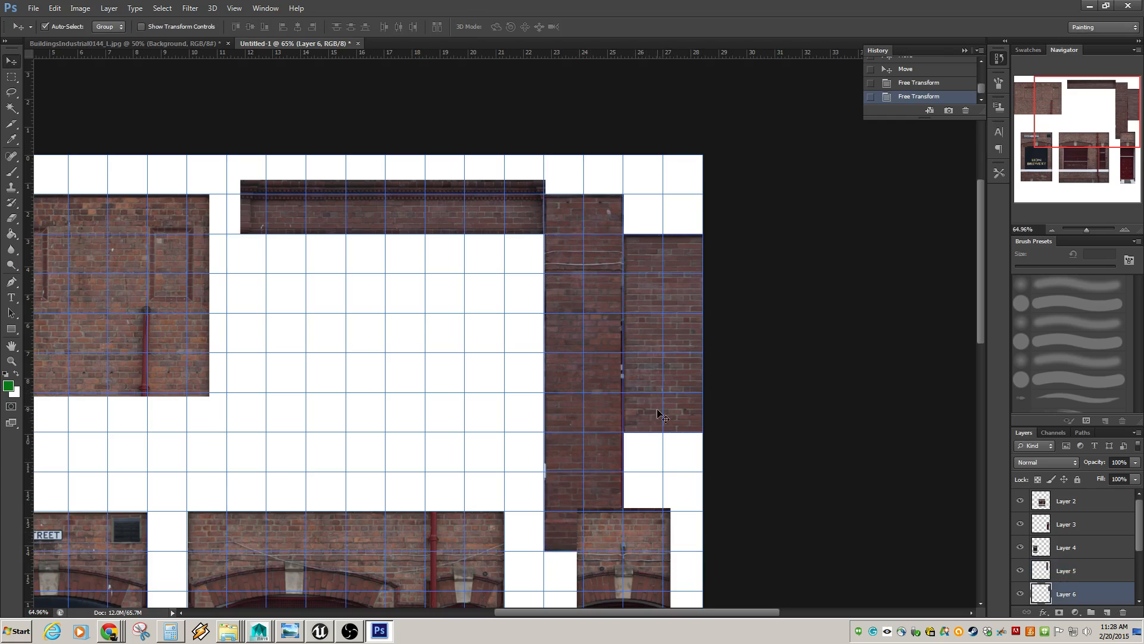
left_click_drag(656, 368, 654, 324)
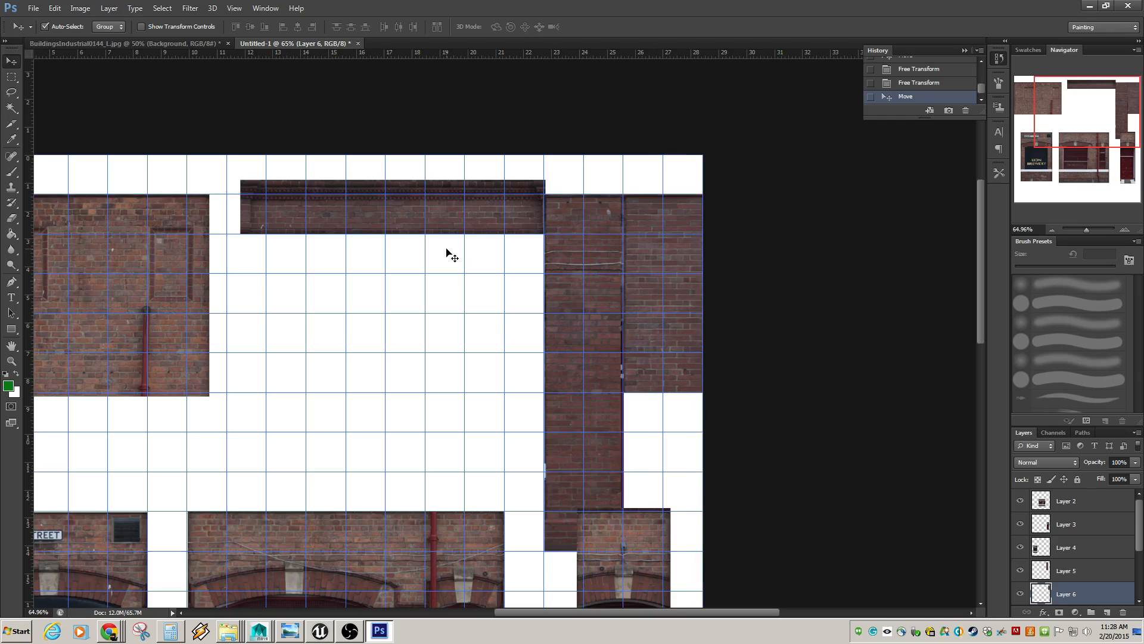
Place the cornice strip at the canvas's upper edge and scale it to about 103.93% × 145.39%, meeting the tall pillar's grid line
left_click_drag(343, 218, 382, 234)
key("ctrl+t")
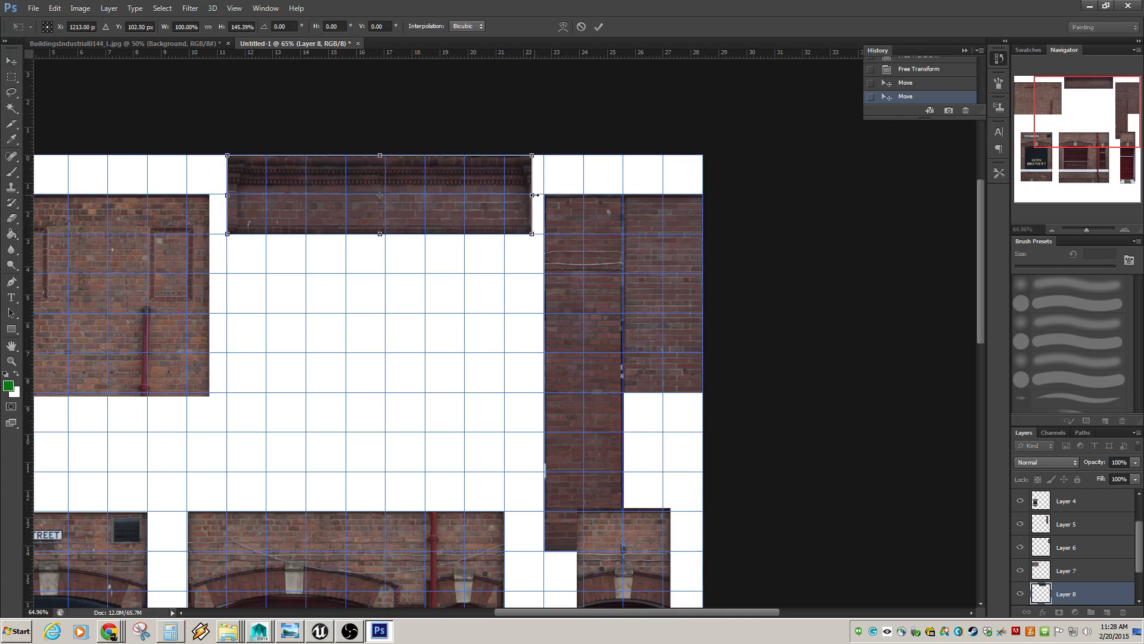
left_click_drag(532, 201, 545, 206)
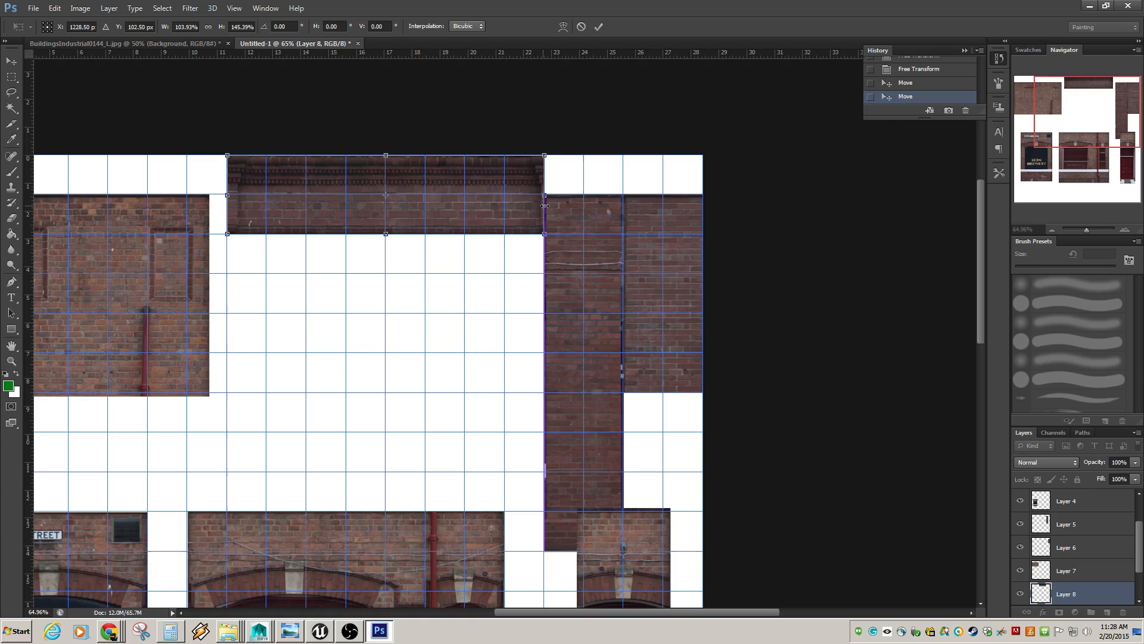
key("Return")
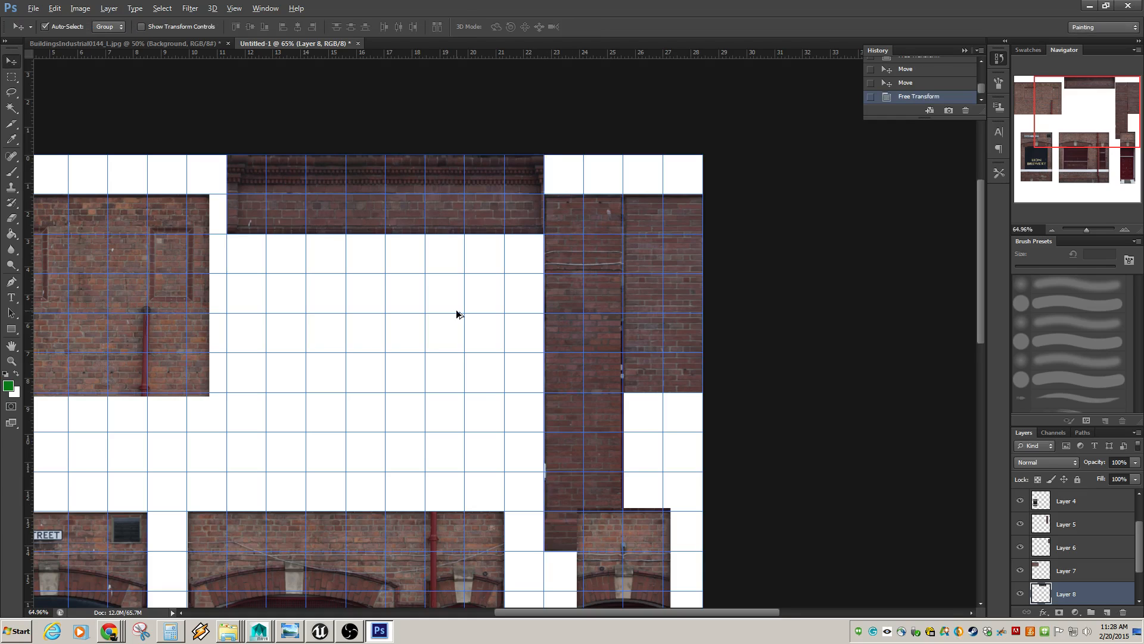
Widen the upper-floor brick wall to about 105.95% and move it down along the canvas's left edge, just above the Lion Brewery wall
scroll(456, 309, "down", 1)
scroll(232, 360, "down", 1)
scroll(342, 286, "up", 1)
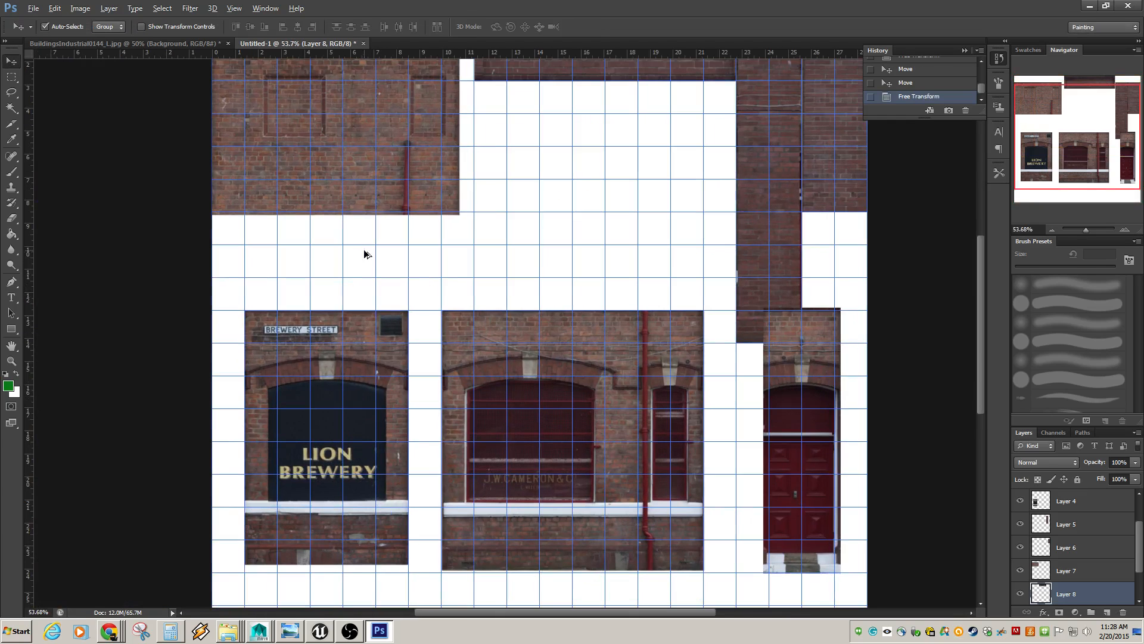
left_click(353, 141)
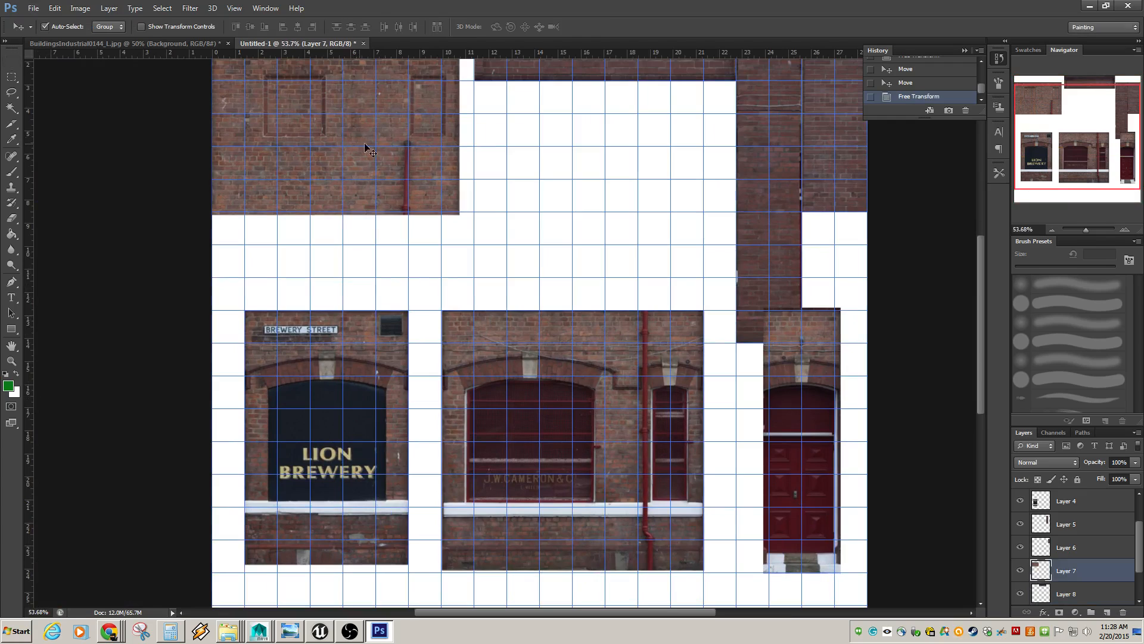
key("ctrl+t")
left_click_drag(461, 131, 474, 131)
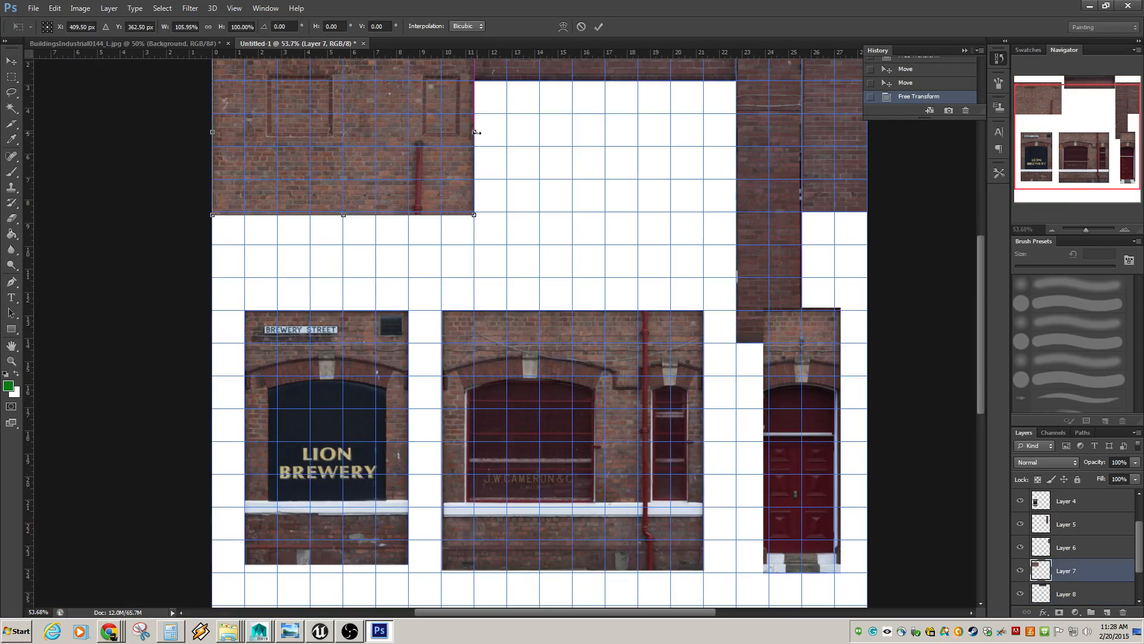
scroll(500, 232, "down", 1)
scroll(499, 232, "down", 1)
left_click_drag(404, 198, 405, 241)
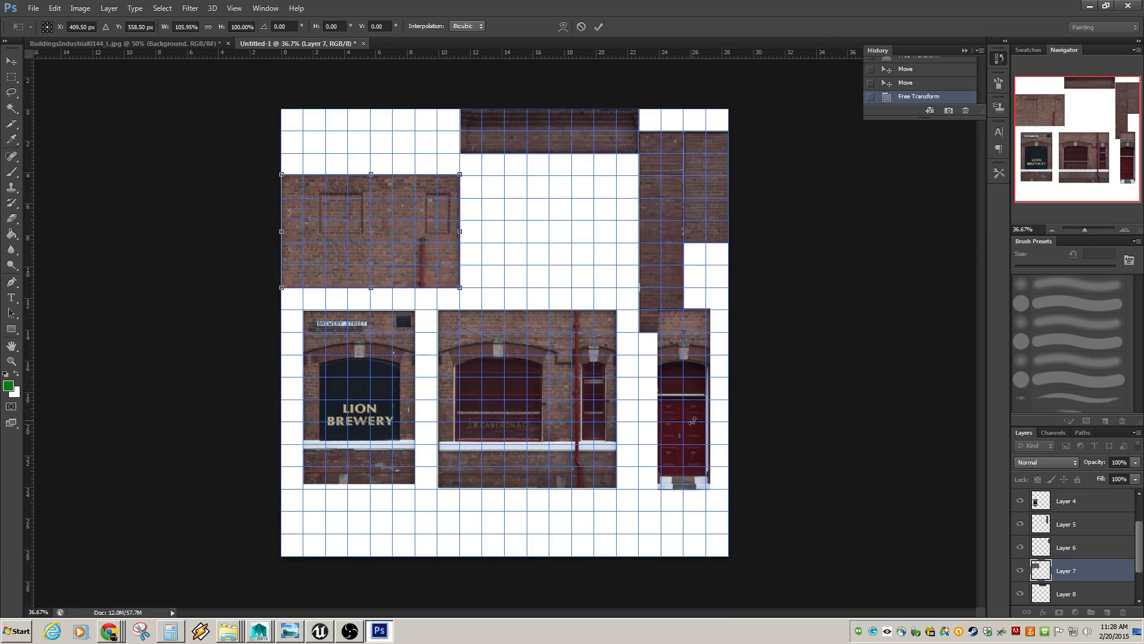
key("Return")
Move the red door piece directly beneath the tall pillar and scale it to about 127.27% width and 98.67% height
left_click_drag(680, 395, 663, 424)
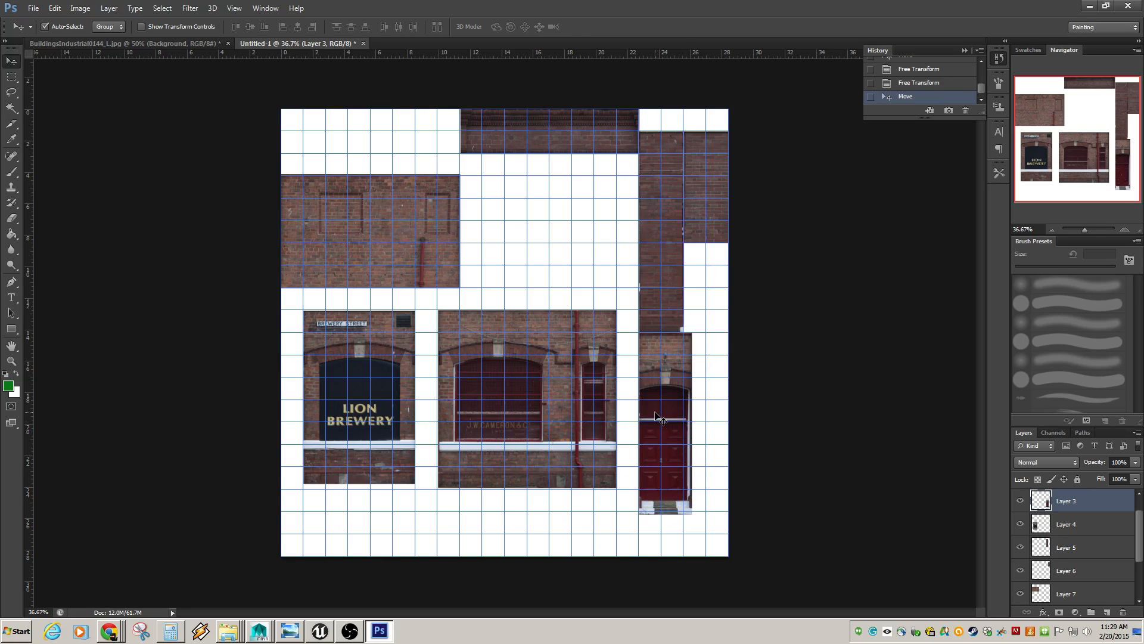
key("ctrl+t")
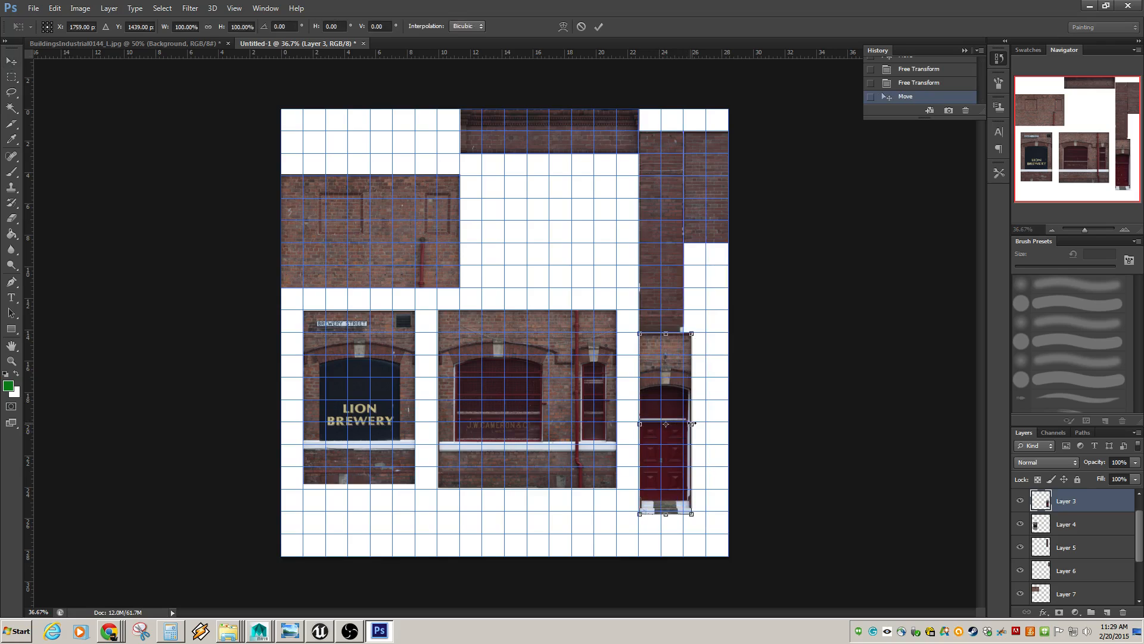
left_click_drag(691, 424, 705, 423)
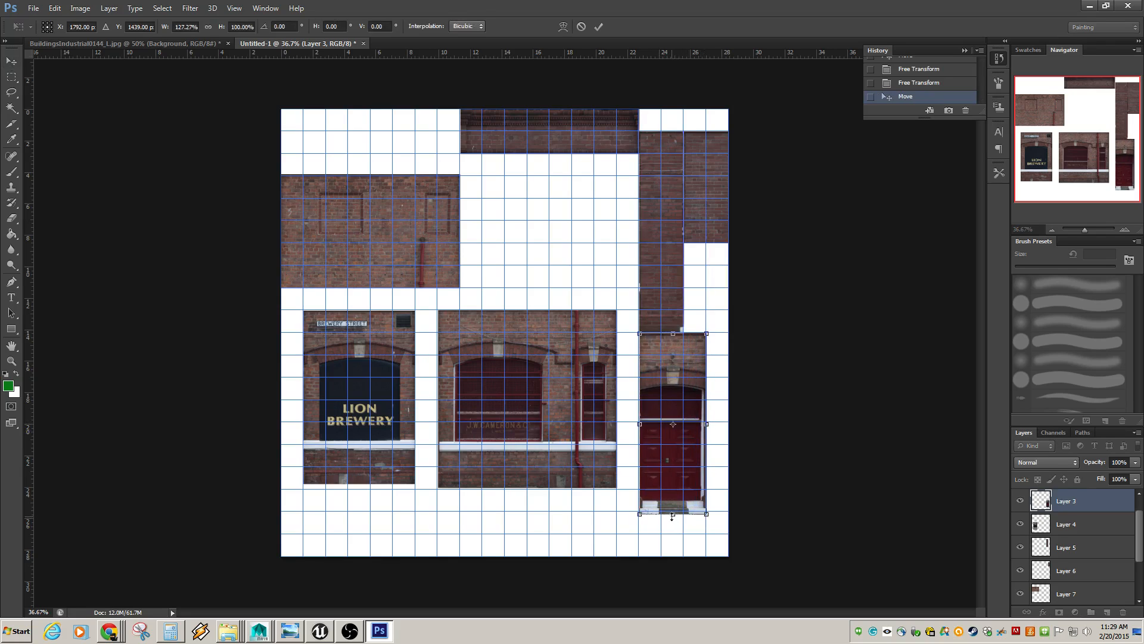
left_click_drag(672, 516, 674, 512)
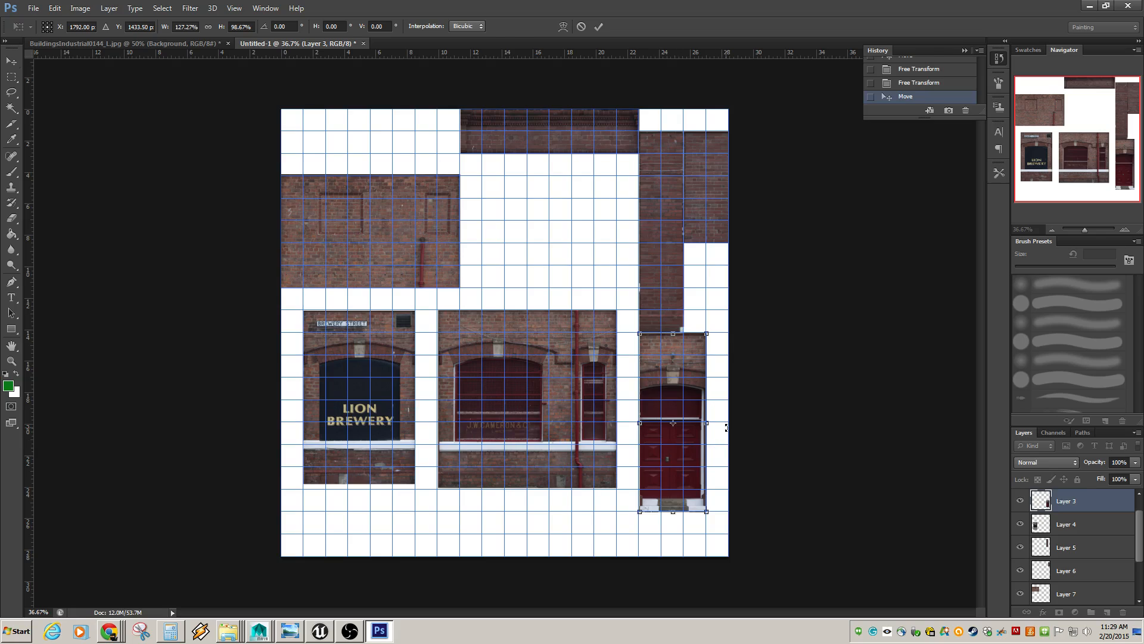
key("Return")
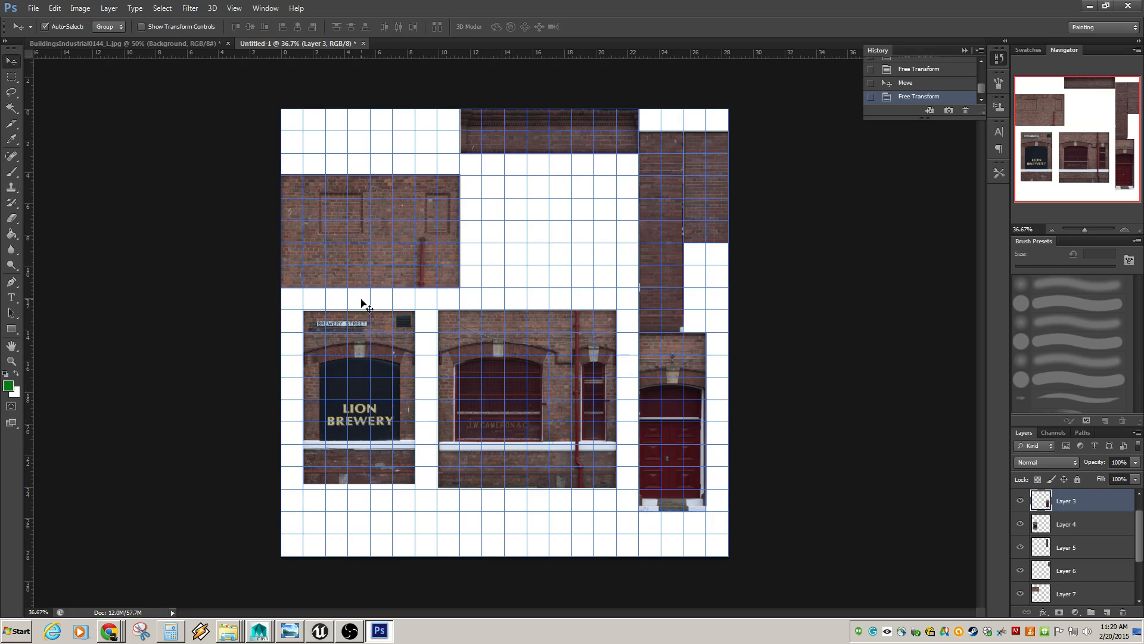
Stretch the Lion Brewery wall vertically to a full eight grid cells, with its upper edge level with the neighbouring window wall
left_click(356, 244)
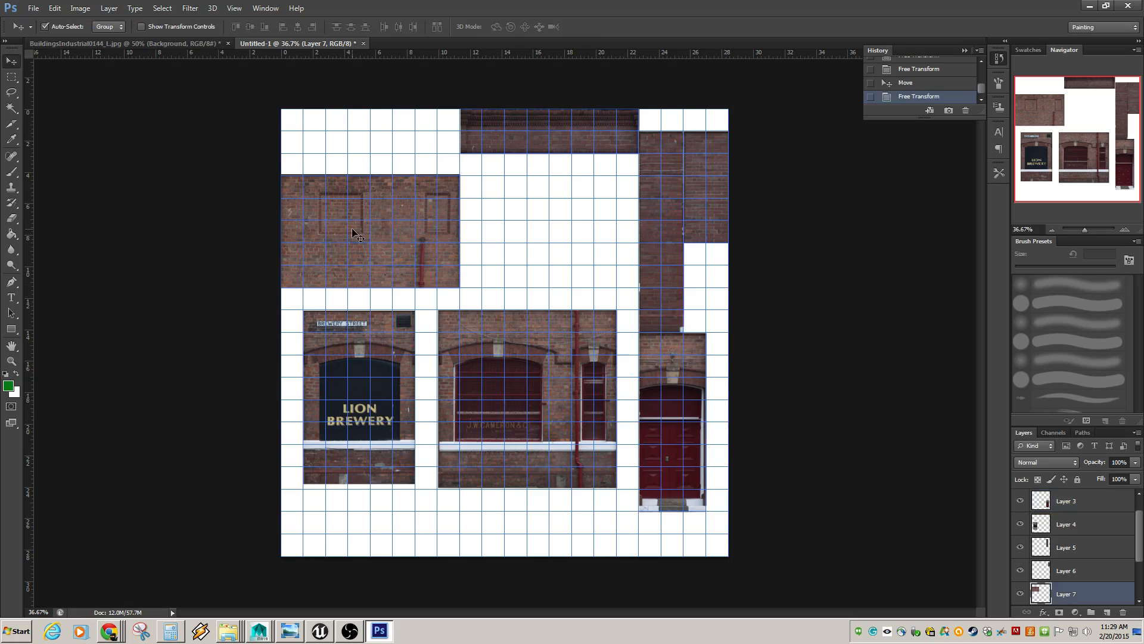
mouse_move(356, 411)
left_mouse_down()
mouse_move(359, 466)
mouse_move(357, 430)
left_mouse_up()
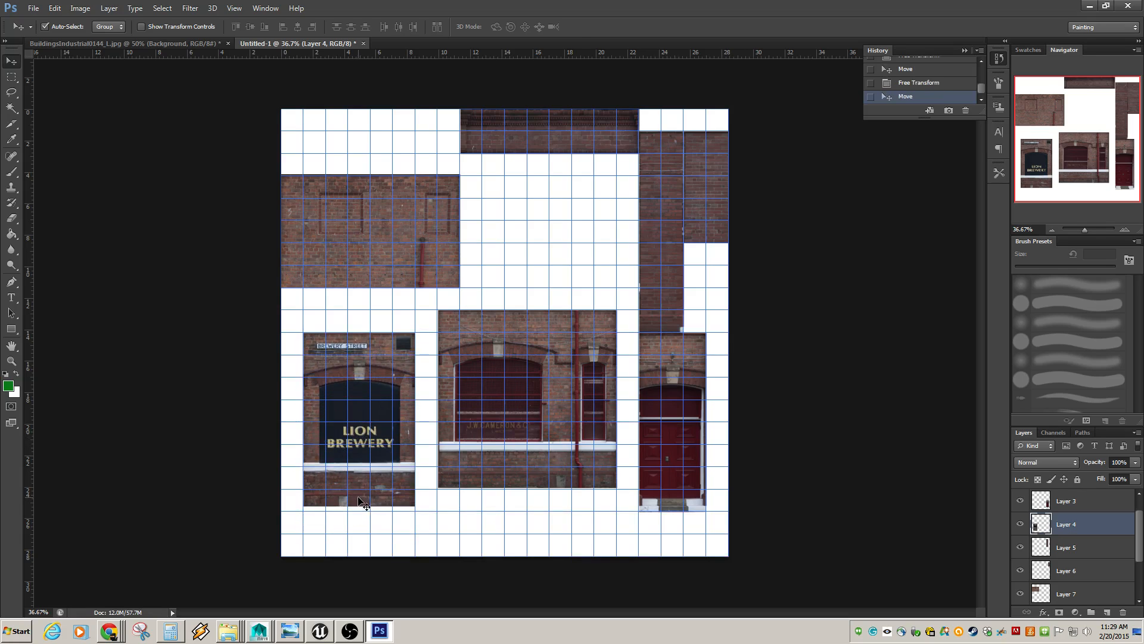
key("ctrl+t")
left_click_drag(359, 506, 377, 462)
key("Return")
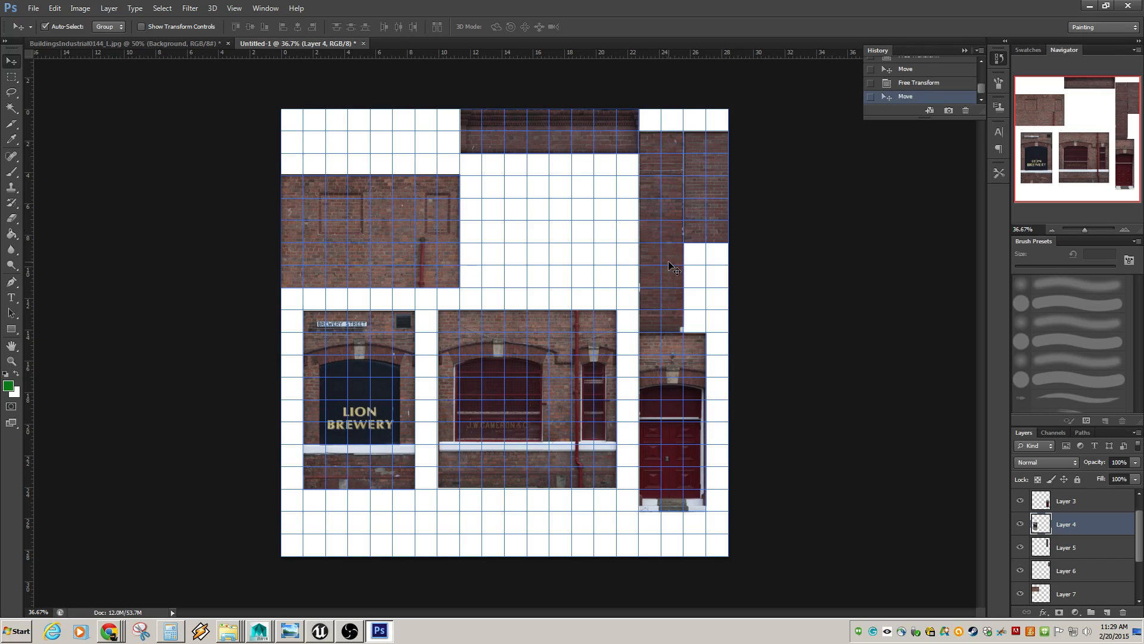
Move the short pillar section one grid cell beside the upper-floor brick wall and scale that wall's height to 99.04%
left_click_drag(707, 216, 505, 261)
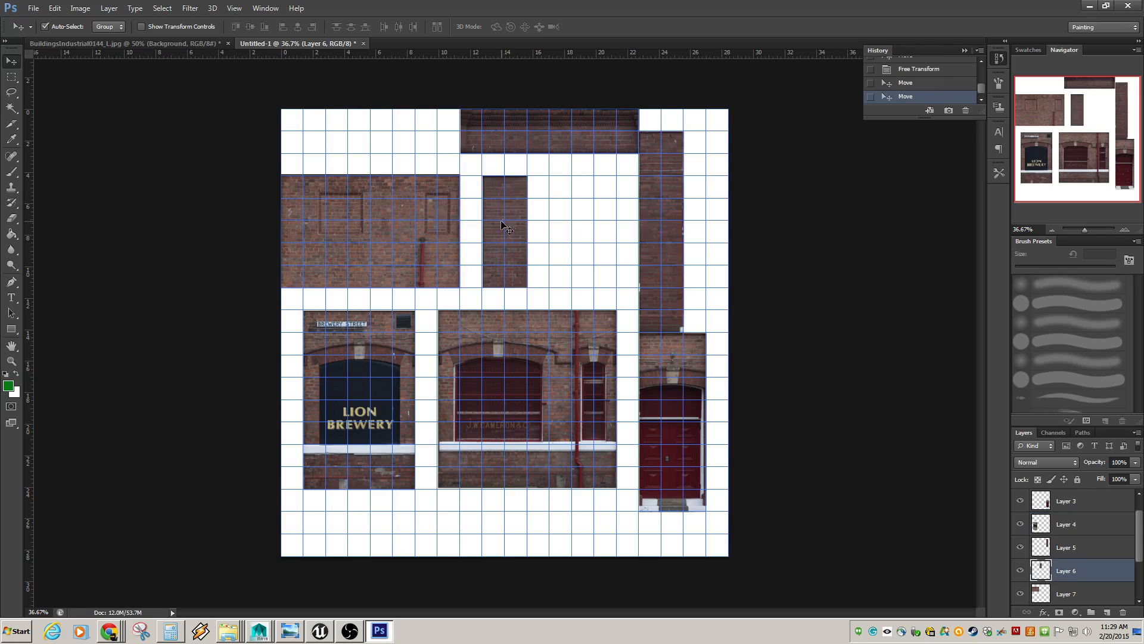
left_click(427, 183)
key("ctrl+t")
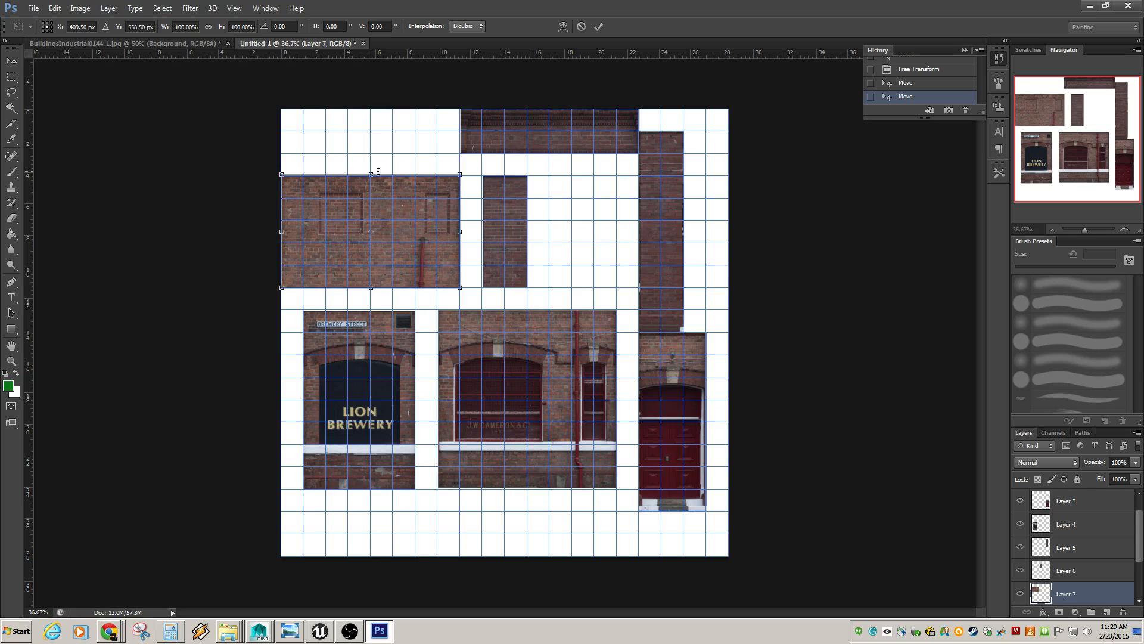
left_click_drag(372, 175, 372, 171)
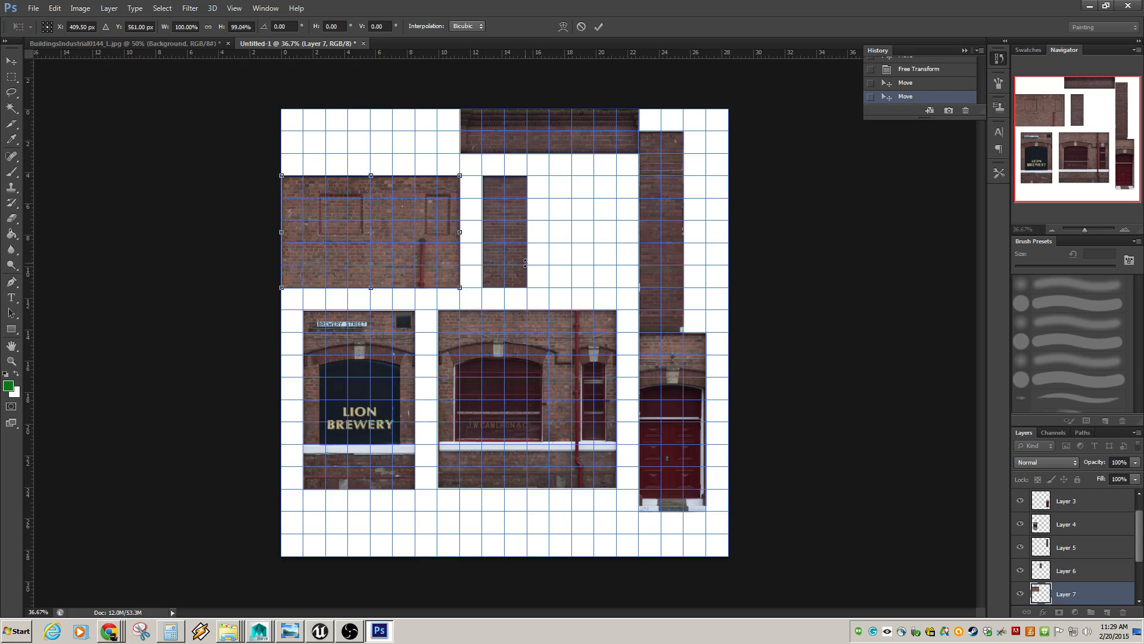
key("Return")
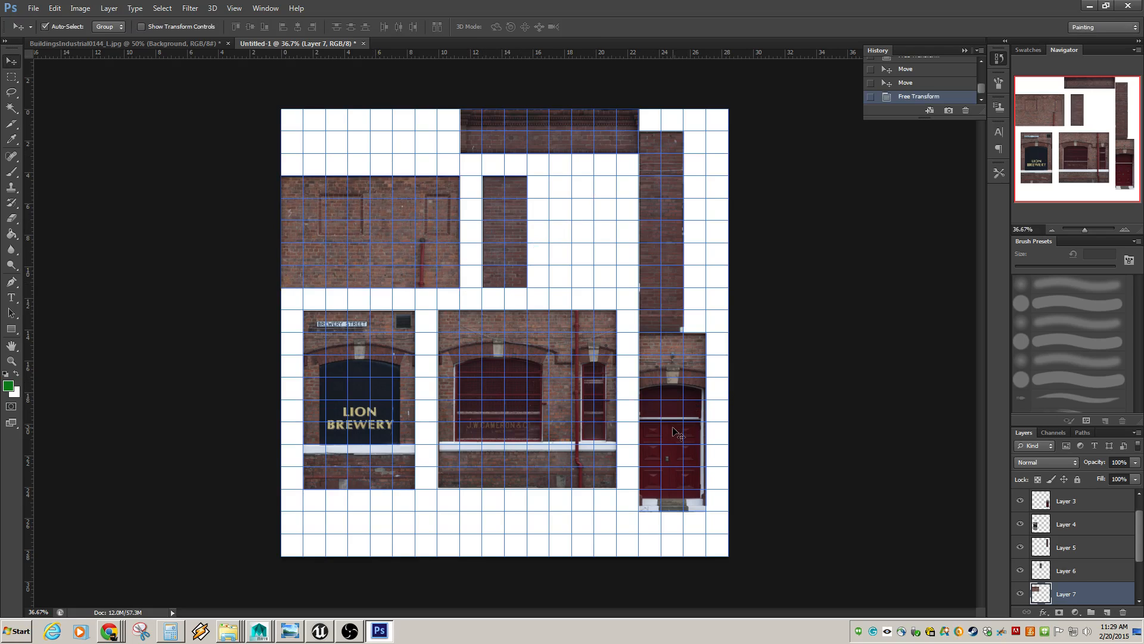
Add a new layer directly above the hidden Layer 1, beneath all the wall pieces
scroll(622, 386, "down", 3)
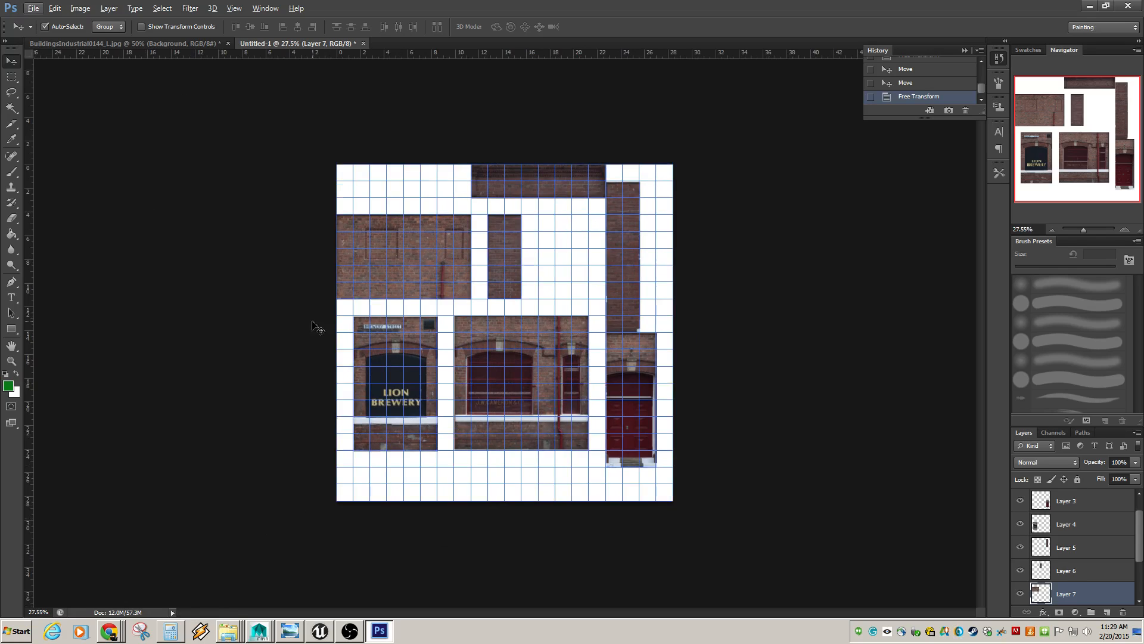
key("ctrl+0")
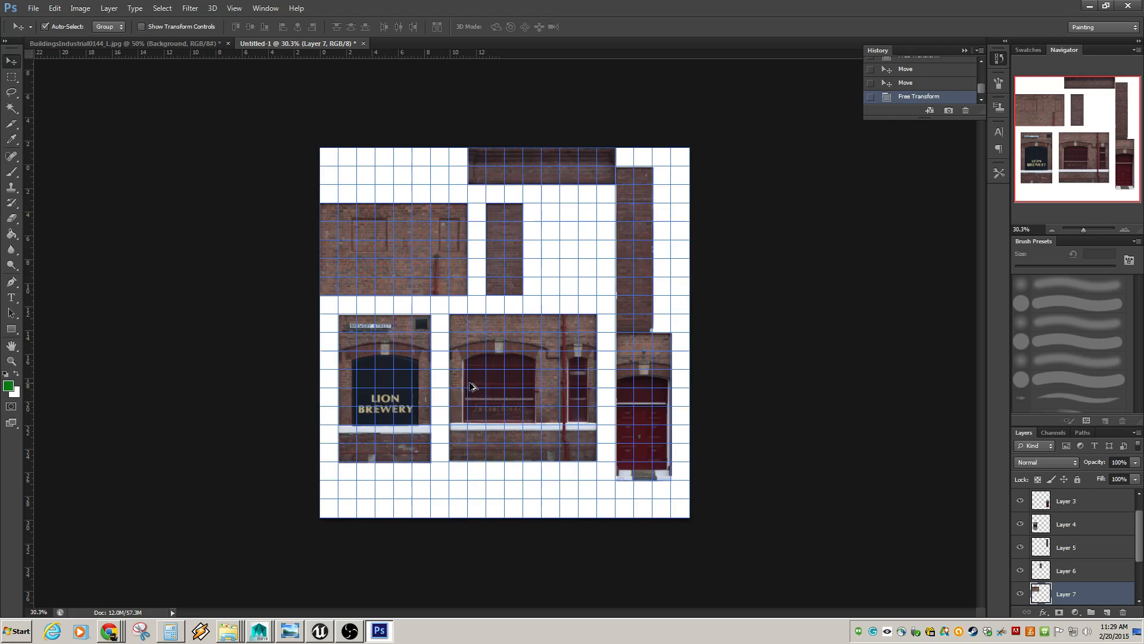
key("ctrl+minus")
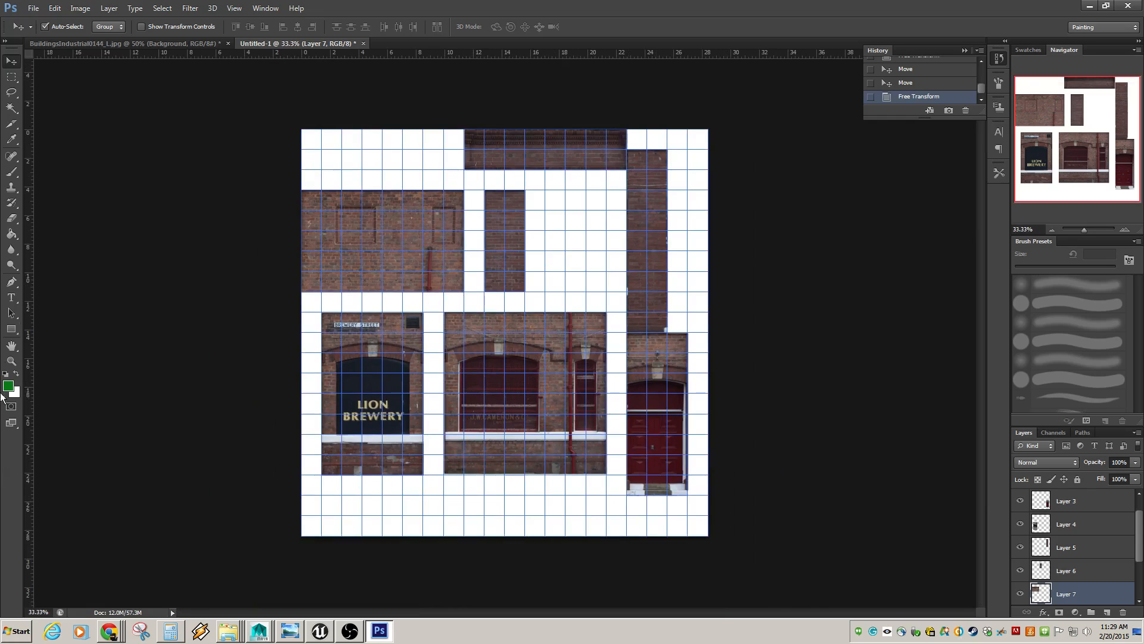
scroll(1132, 519, "down", 2)
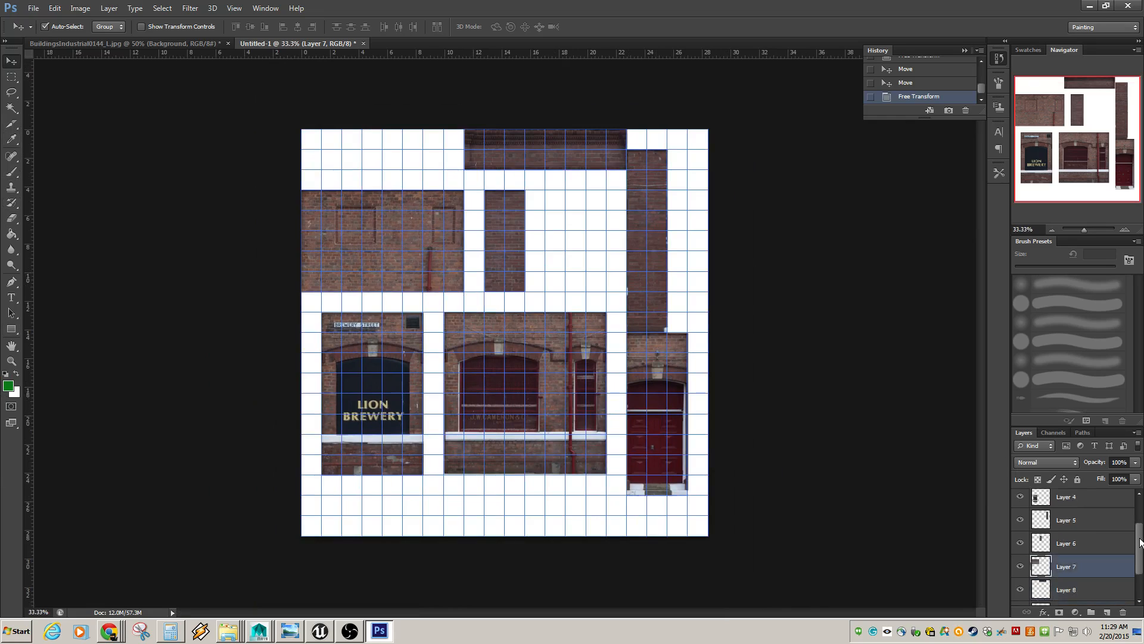
left_click(1079, 573)
left_click(1108, 613)
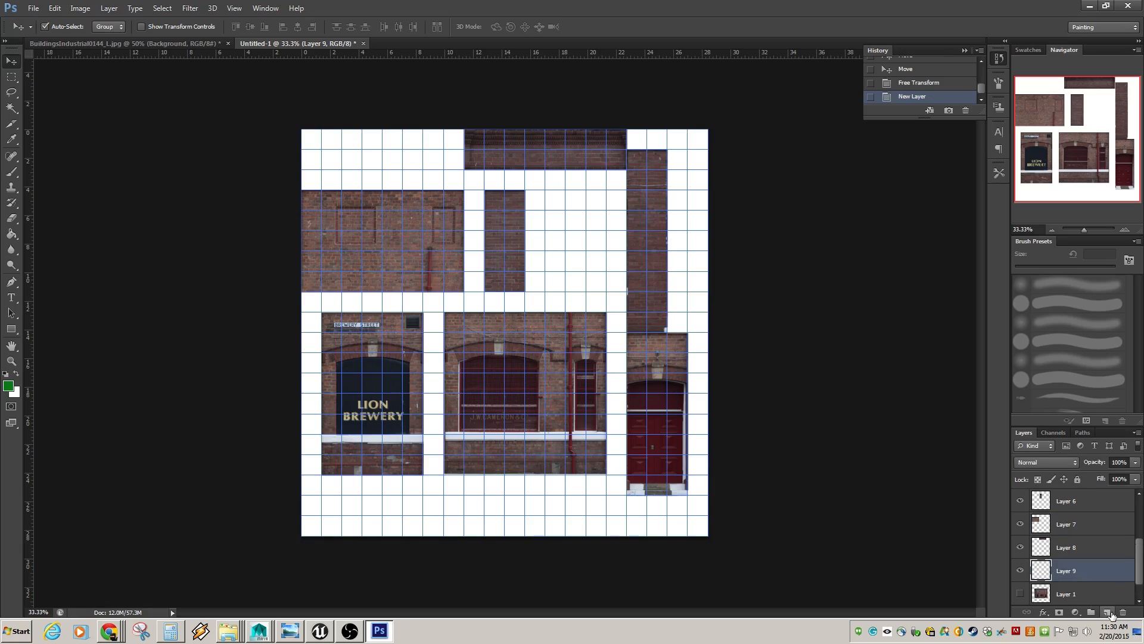
Set the foreground colour to black and fill the new background layer with it
left_click(8, 386)
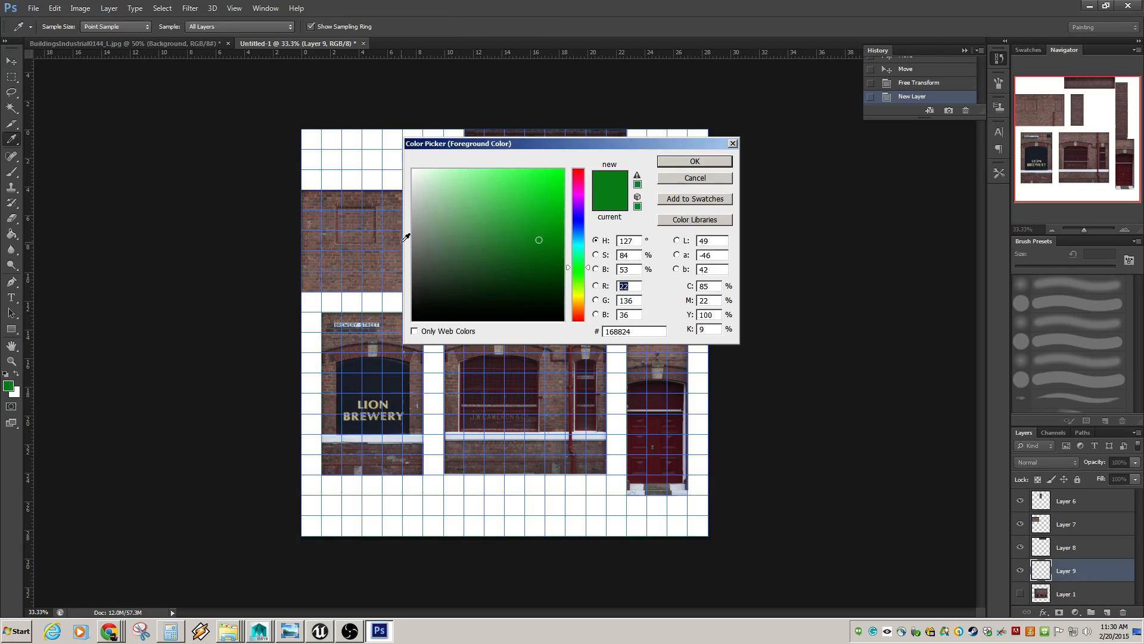
left_click(422, 321)
left_click(695, 161)
key("v")
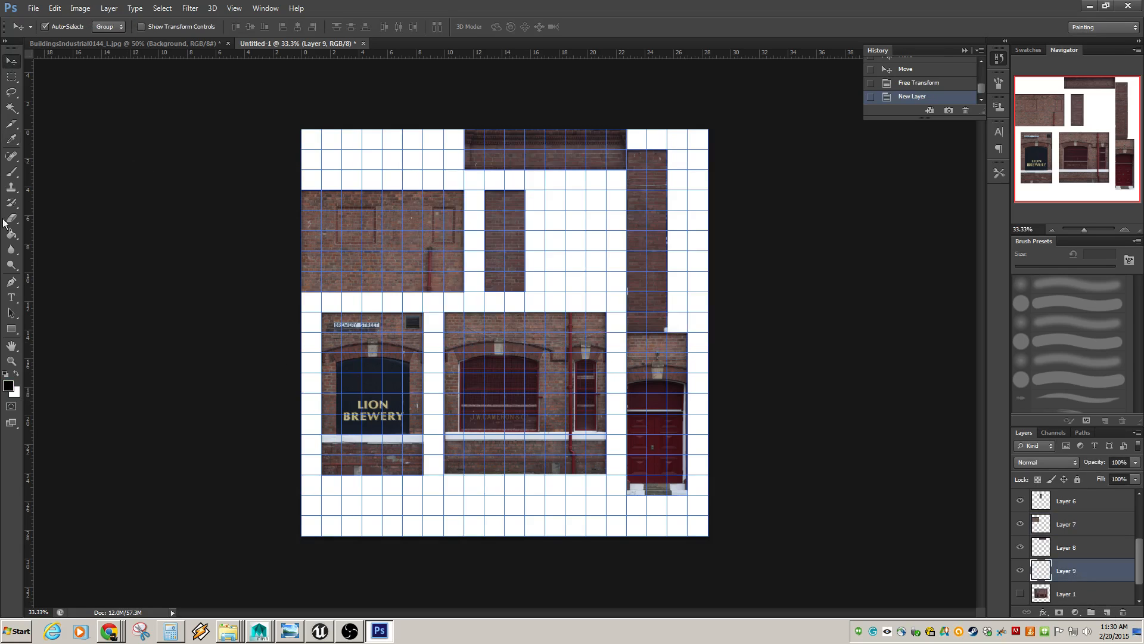
left_click(12, 234)
left_click(356, 152)
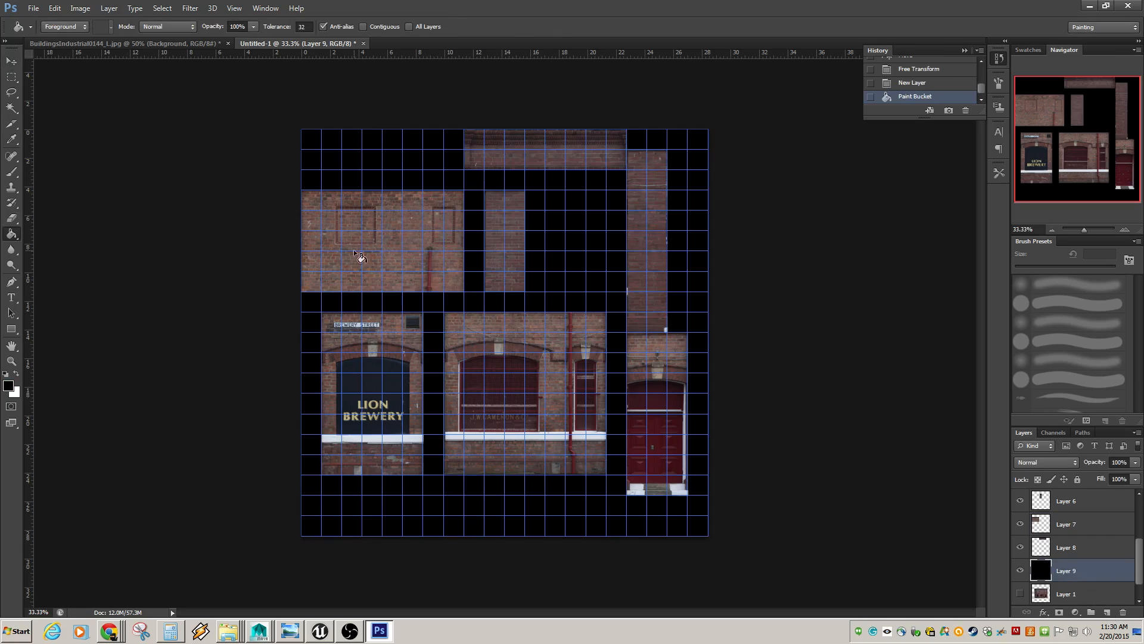
Sample a dark reddish brown from the upper-floor brick wall and fill the background layer with it
left_click(374, 221, "alt")
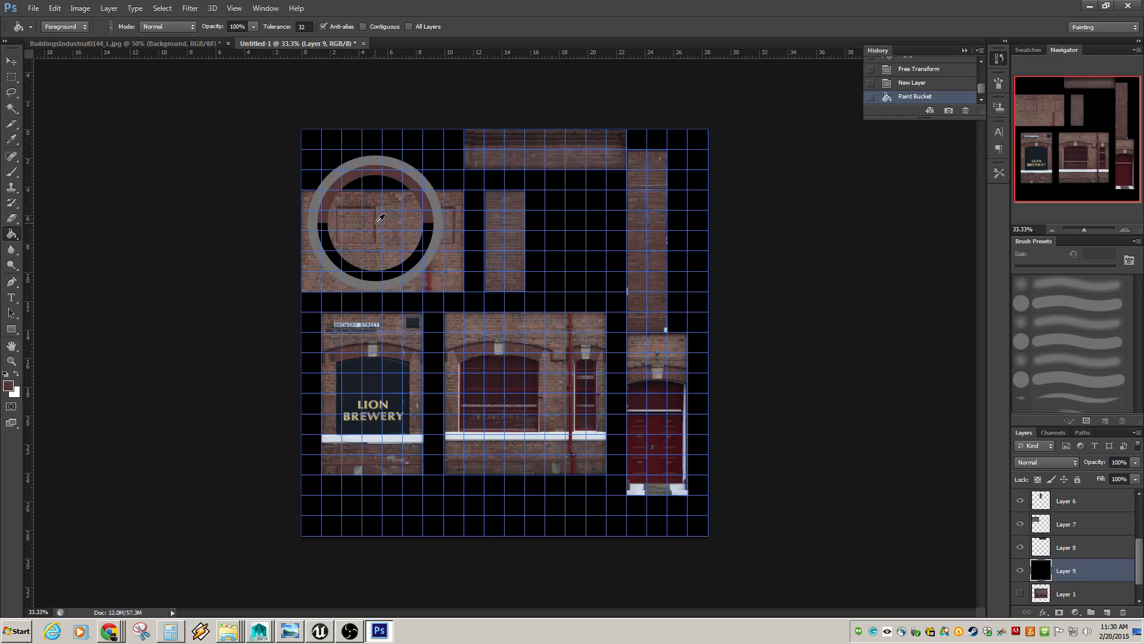
left_click(349, 150)
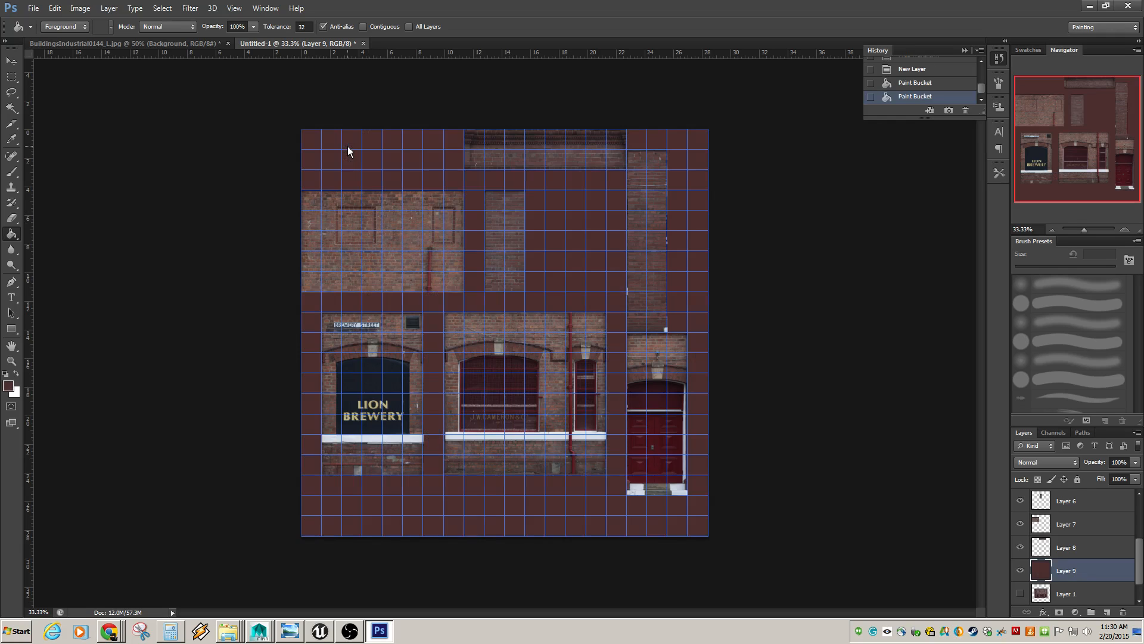
On the upper-floor brick wall's layer, make a rectangular selection around the red drainpipe, reaching just past the wall's lower edge
left_click(12, 77)
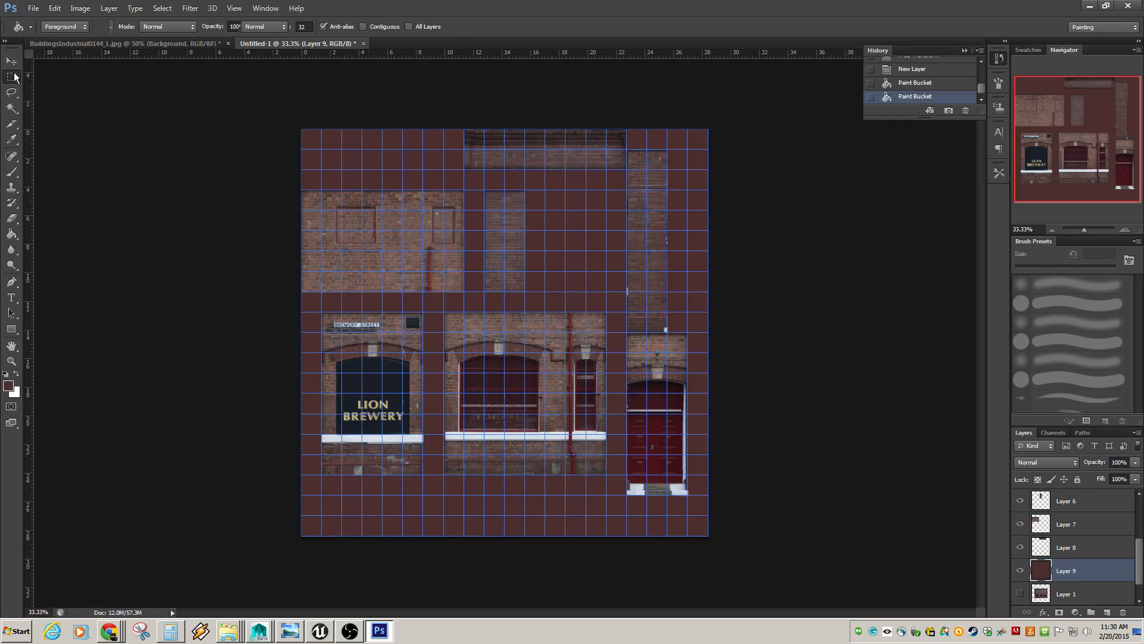
scroll(538, 267, "up", 4)
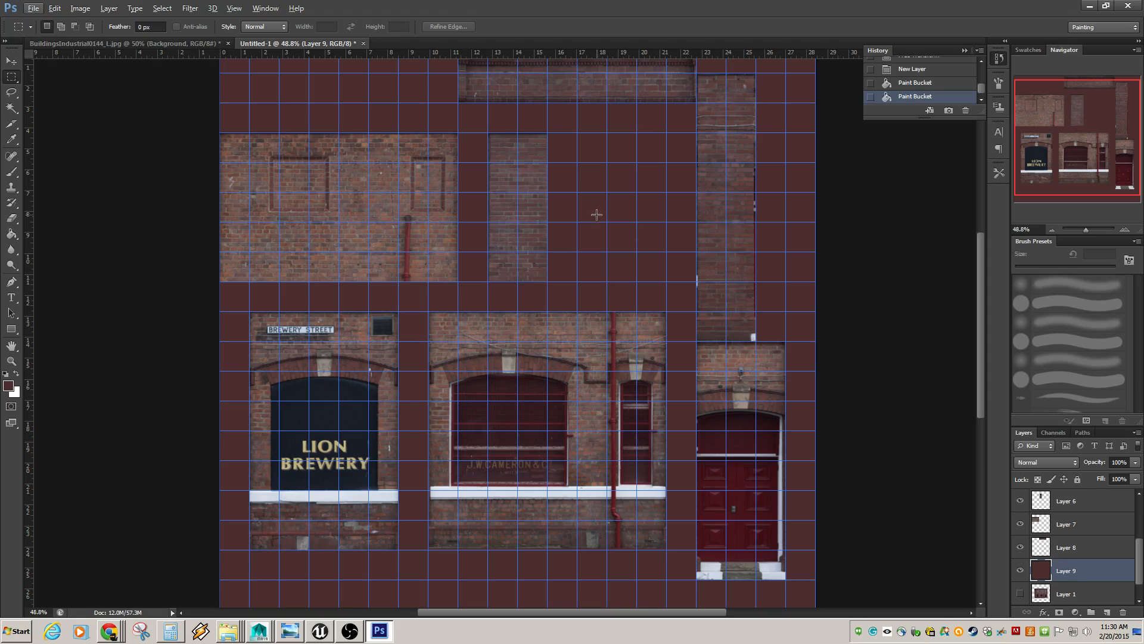
scroll(581, 217, "up", 3)
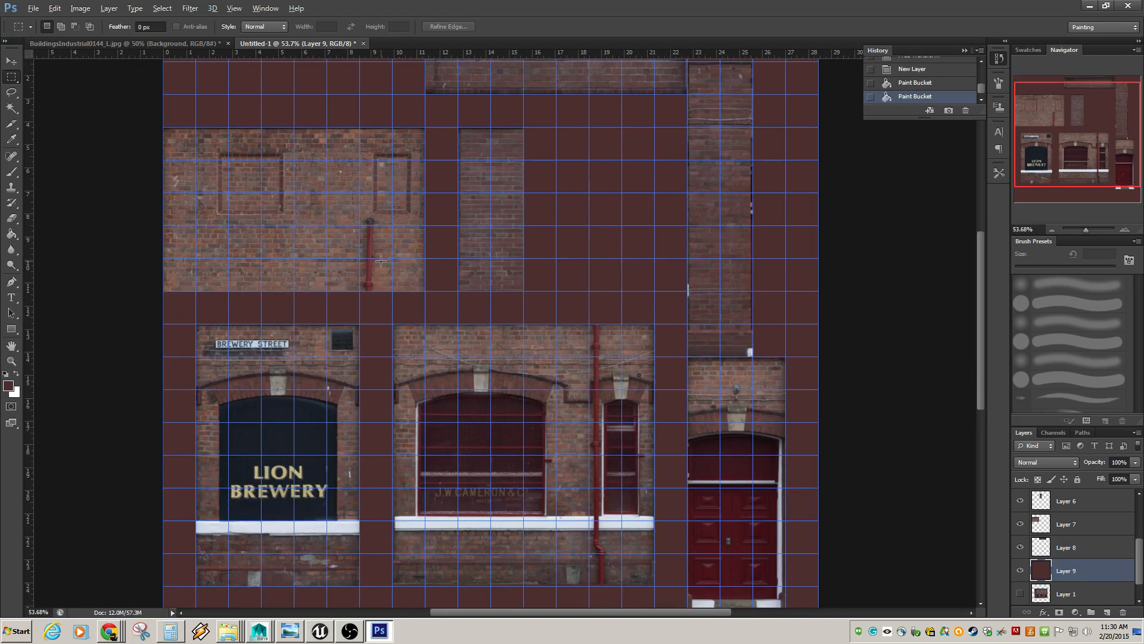
scroll(381, 261, "up", 6)
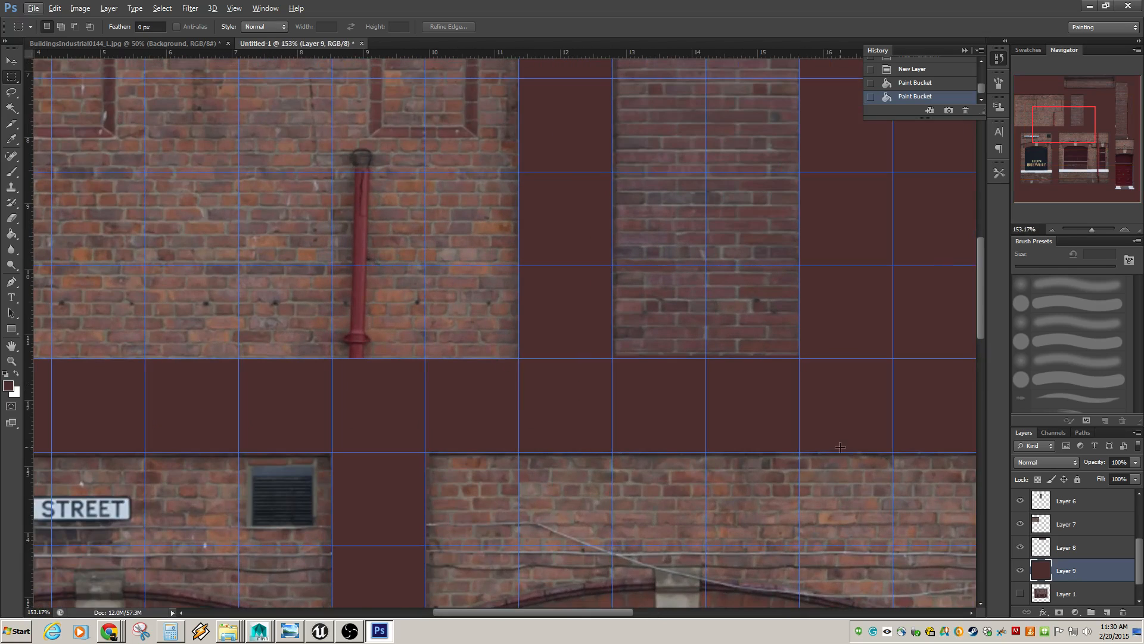
left_click_drag(1140, 560, 1140, 488)
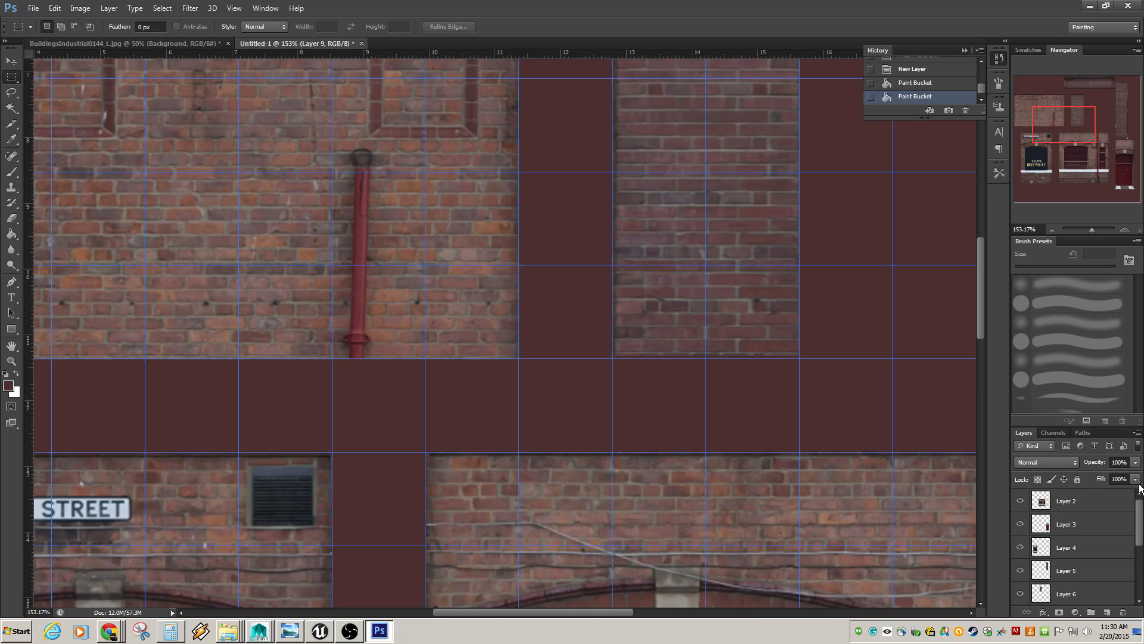
left_click(11, 64)
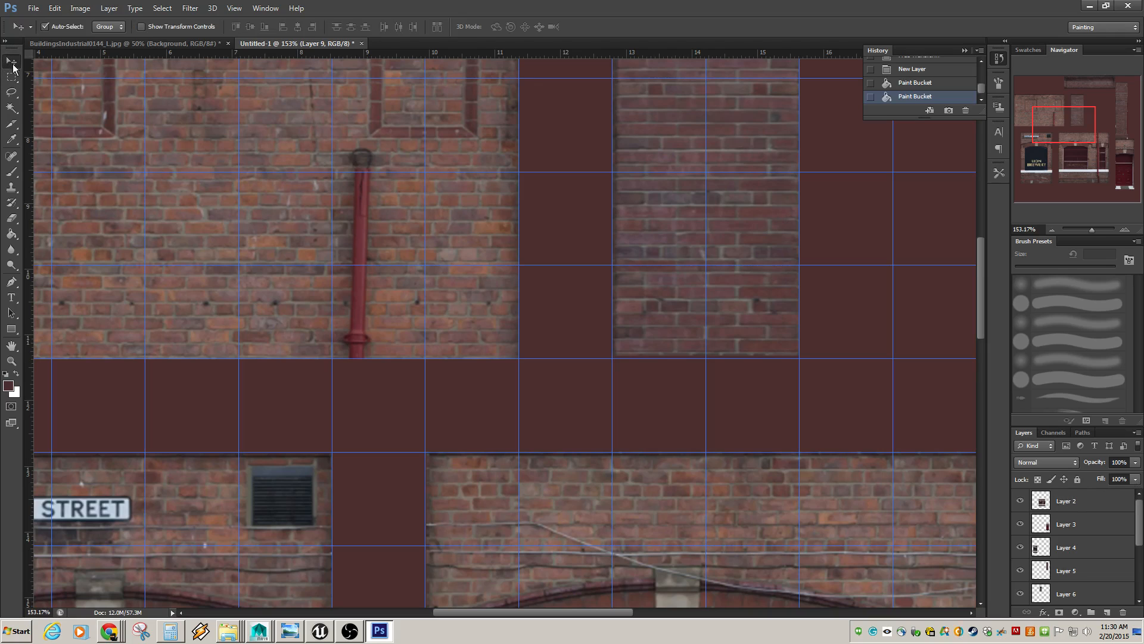
left_click(212, 210)
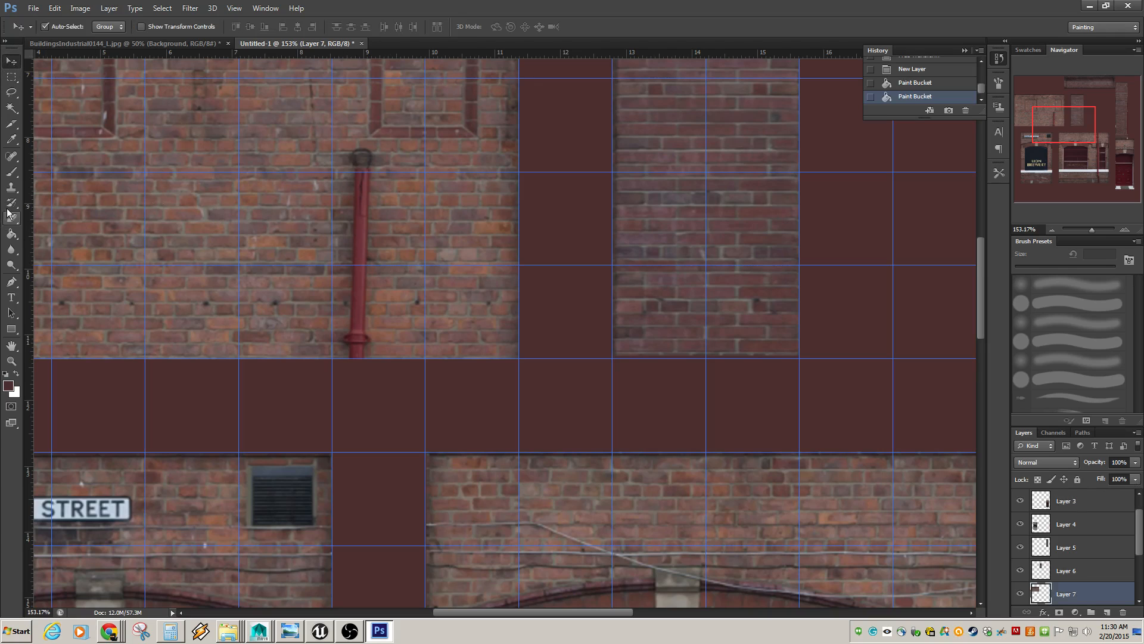
left_click(12, 187)
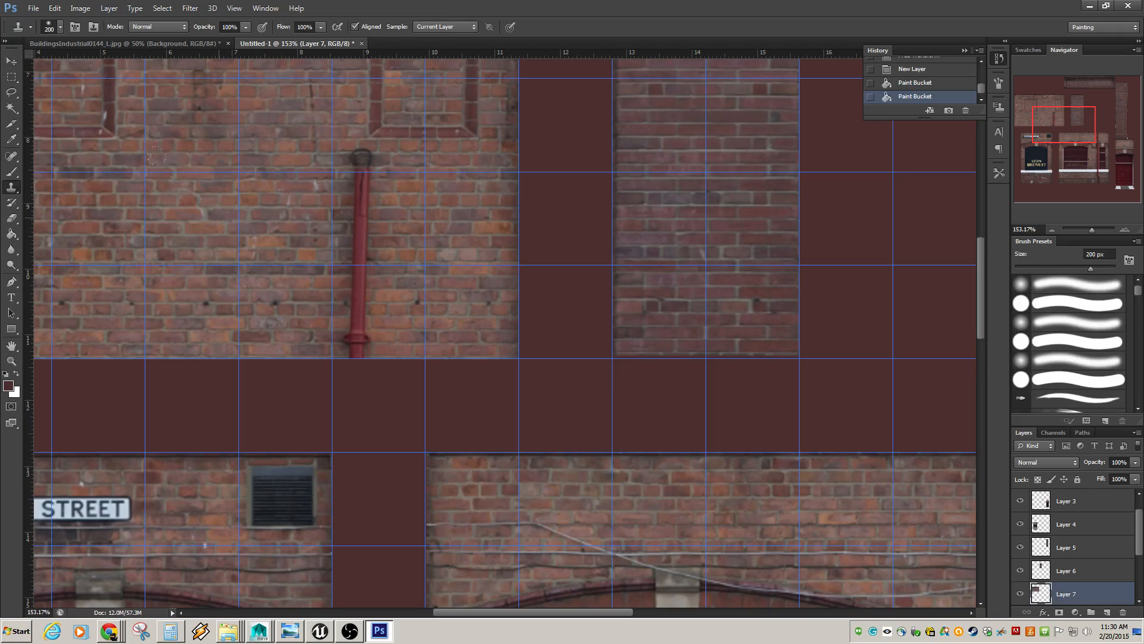
key("alt")
key("m")
left_click_drag(285, 127, 425, 367)
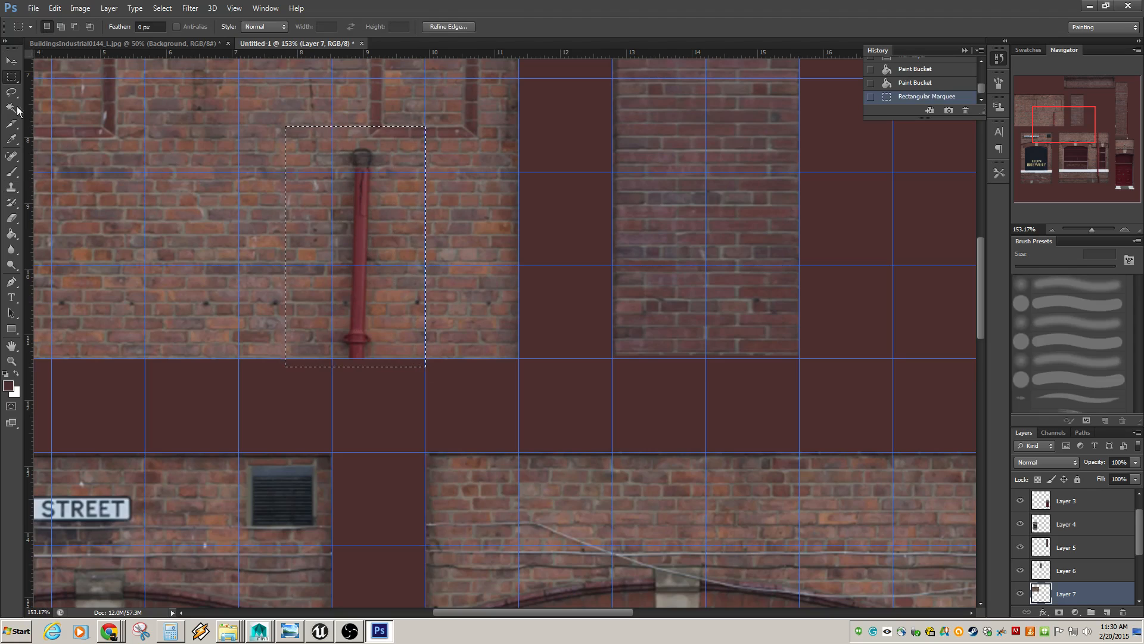
Clone clean brickwork from beside the red drainpipe over it with the Clone Stamp until it is covered, and clear the selection
left_click(17, 188)
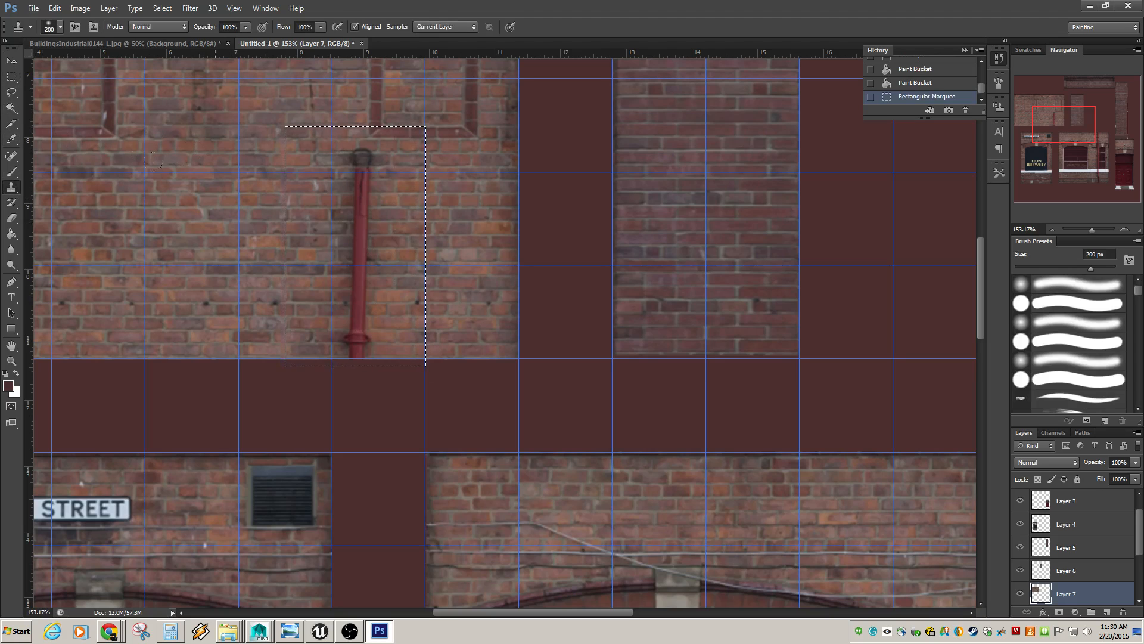
left_click(203, 216, "alt")
left_click_drag(351, 182, 357, 236)
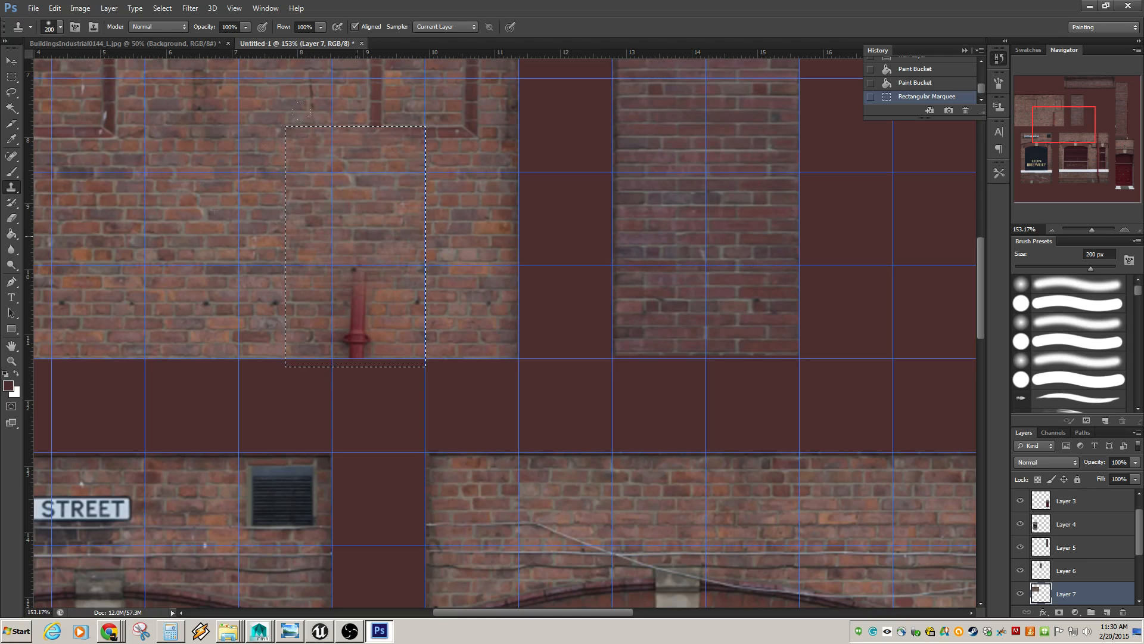
left_click_drag(370, 346, 369, 325)
left_click(183, 196, "alt")
left_click_drag(313, 276, 322, 280)
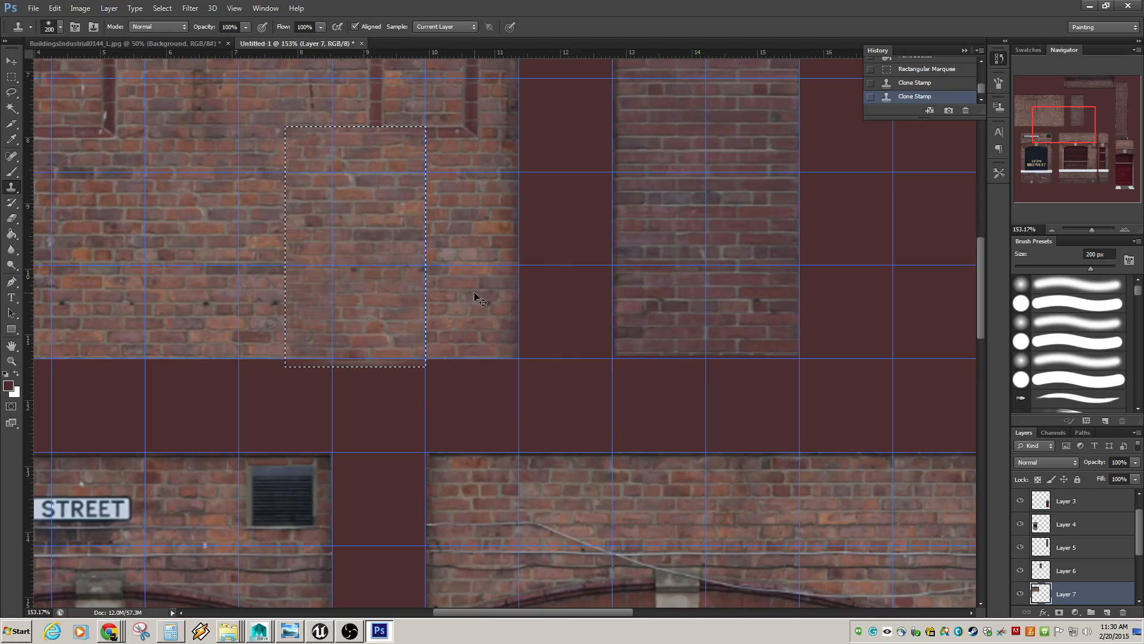
left_click(14, 78)
left_click(261, 143)
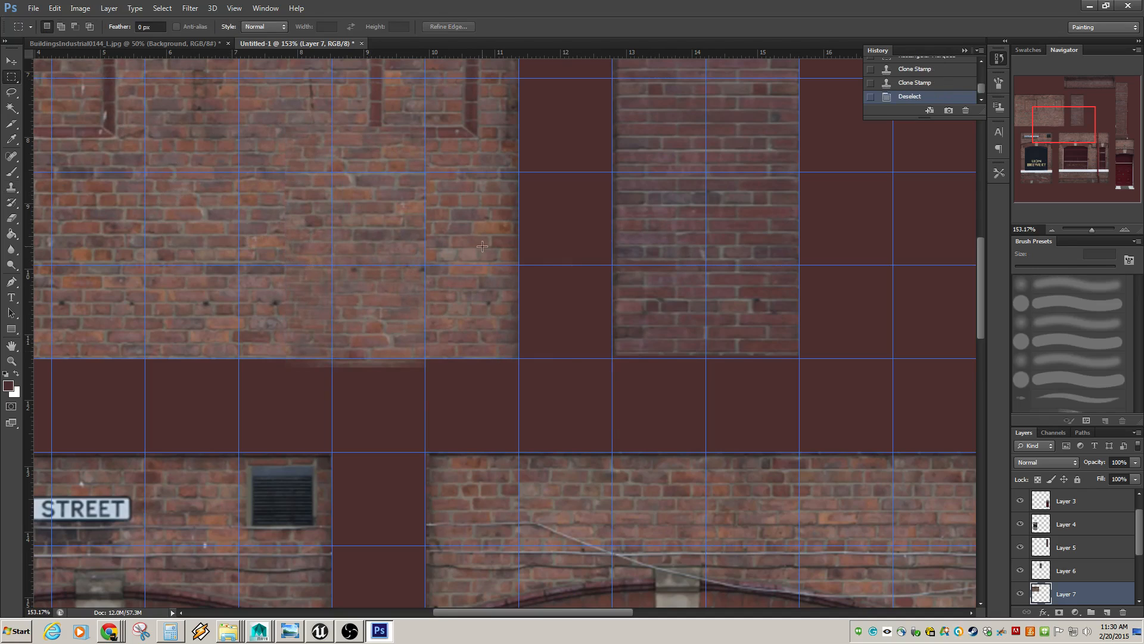
Revert the Clone Stamp strokes over the upper-floor wall's red drainpipe and clear the rectangular selection around it
key("ctrl+z")
key("ctrl+z")
key("ctrl+z")
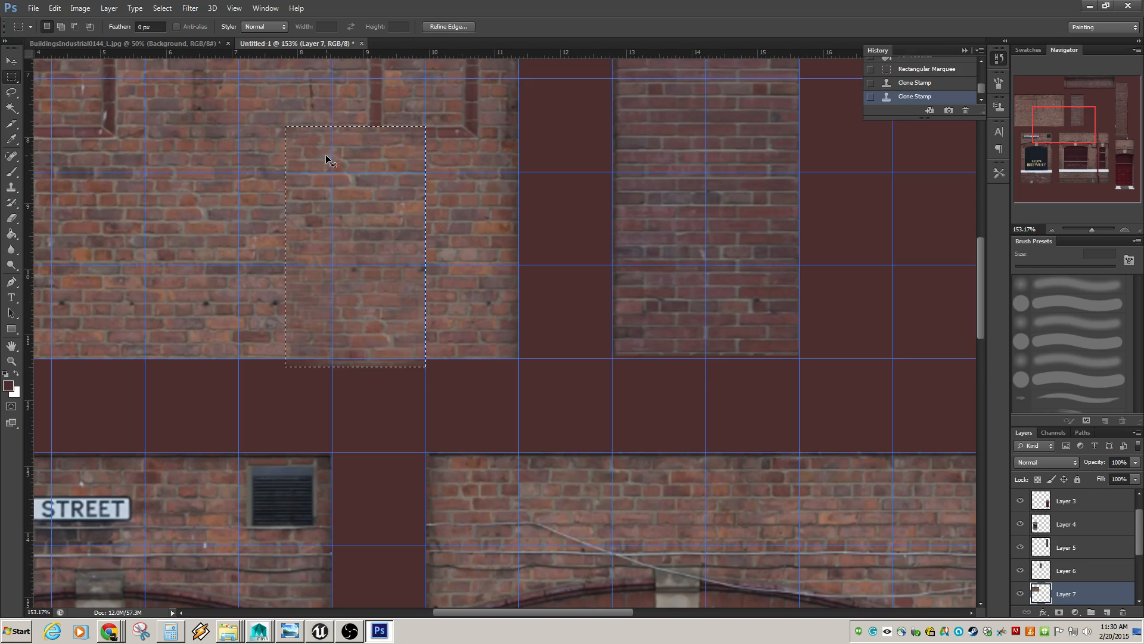
key("ctrl+z")
left_click(925, 83)
left_click(922, 69)
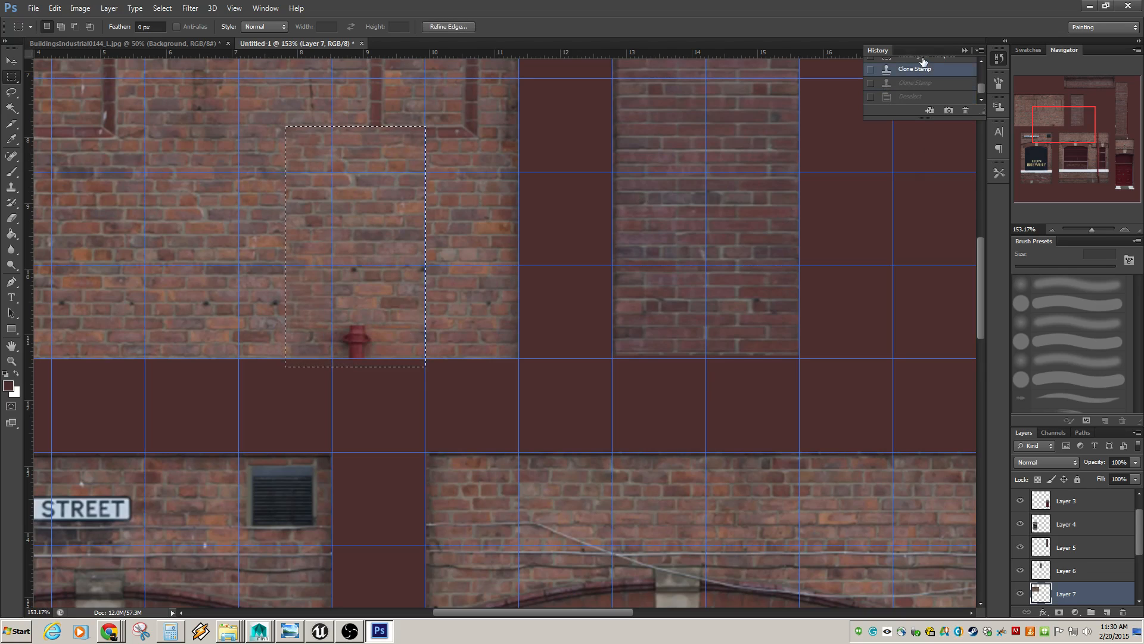
left_click(923, 58)
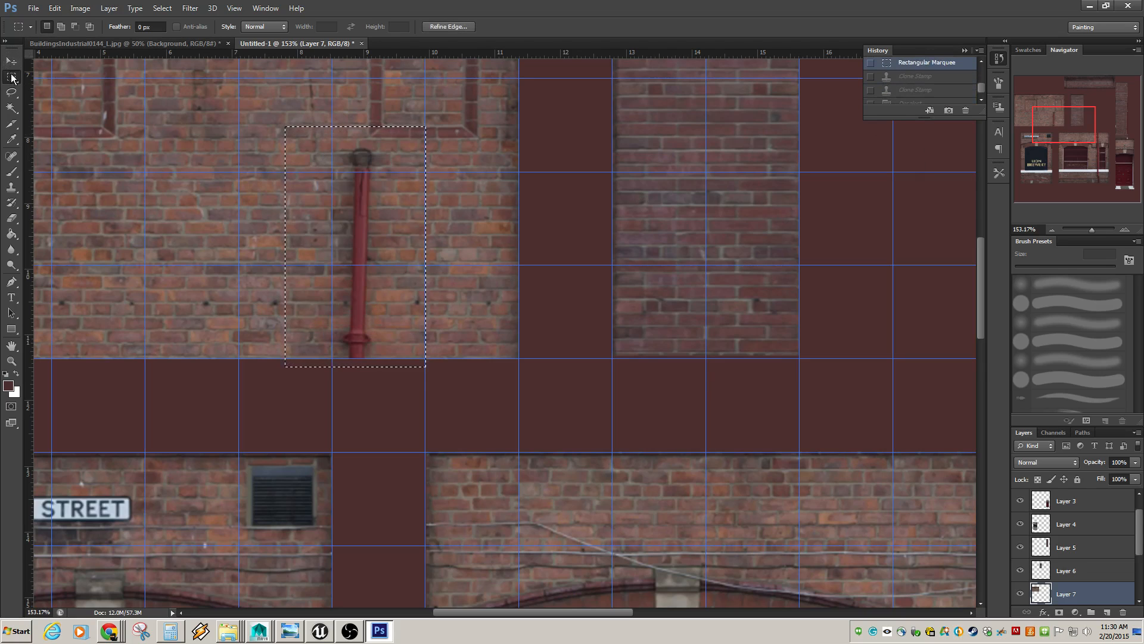
left_click(95, 101)
Examine the ground-floor window and door pieces, and the layout of all wall pieces across the whole texture
scroll(614, 329, "down", 5)
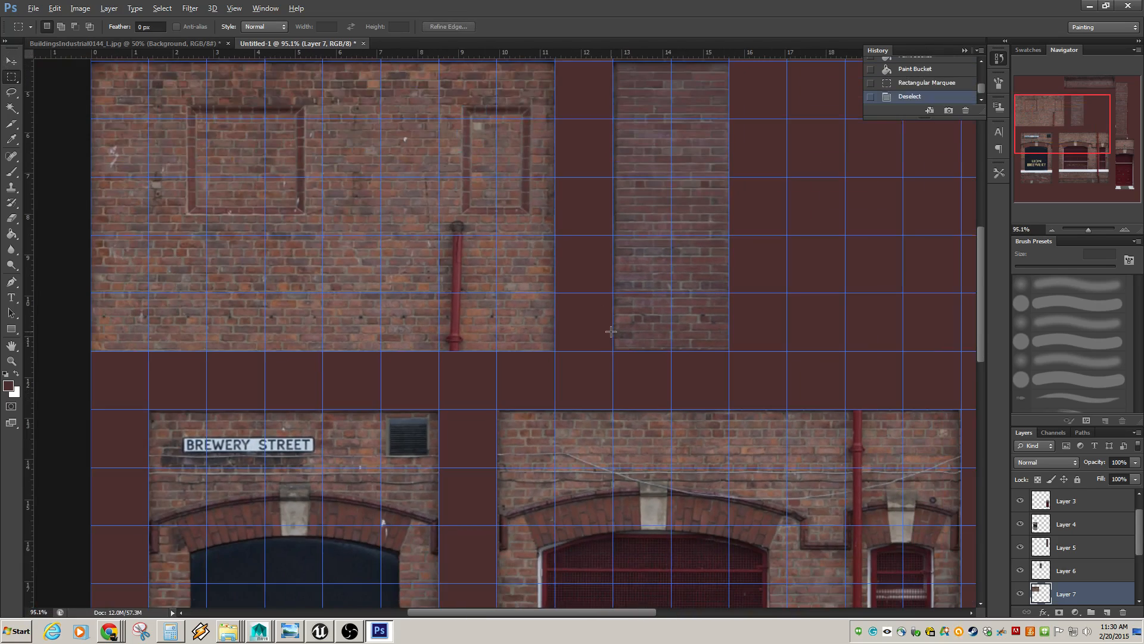
left_click_drag(676, 404, 461, 204)
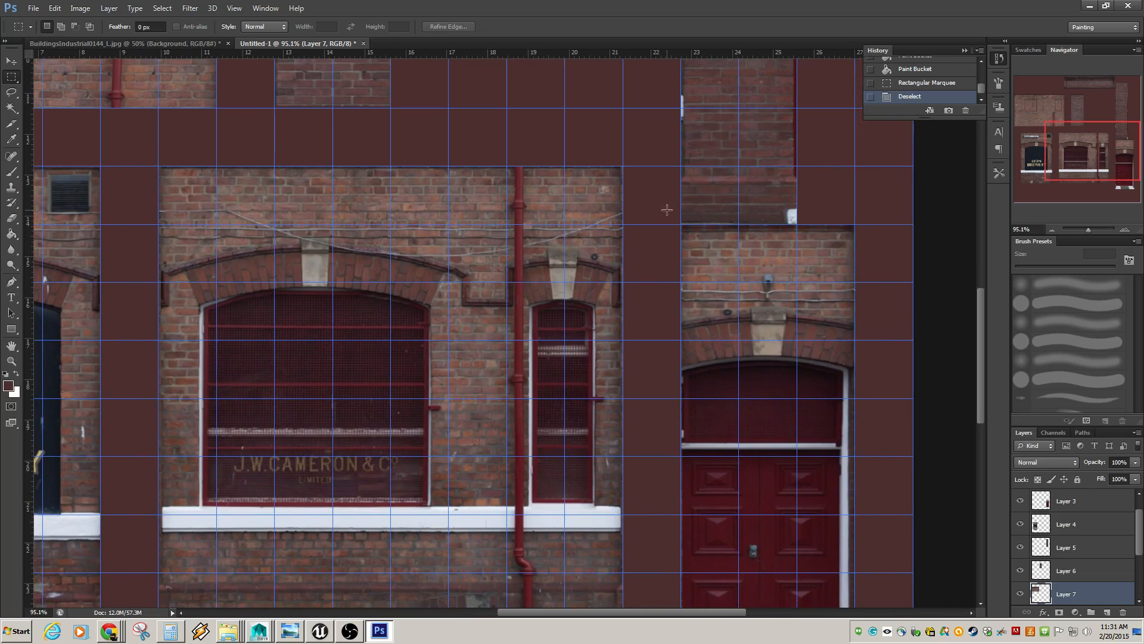
scroll(506, 264, "down", 1)
scroll(506, 264, "down", 1)
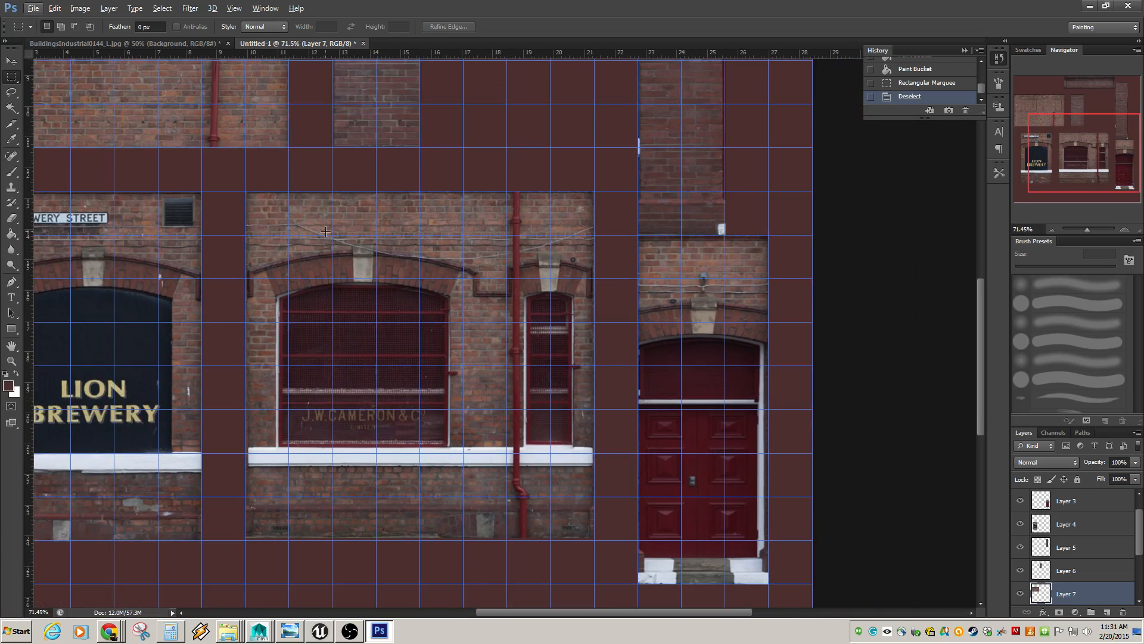
scroll(482, 260, "down", 2)
scroll(405, 250, "up", 3)
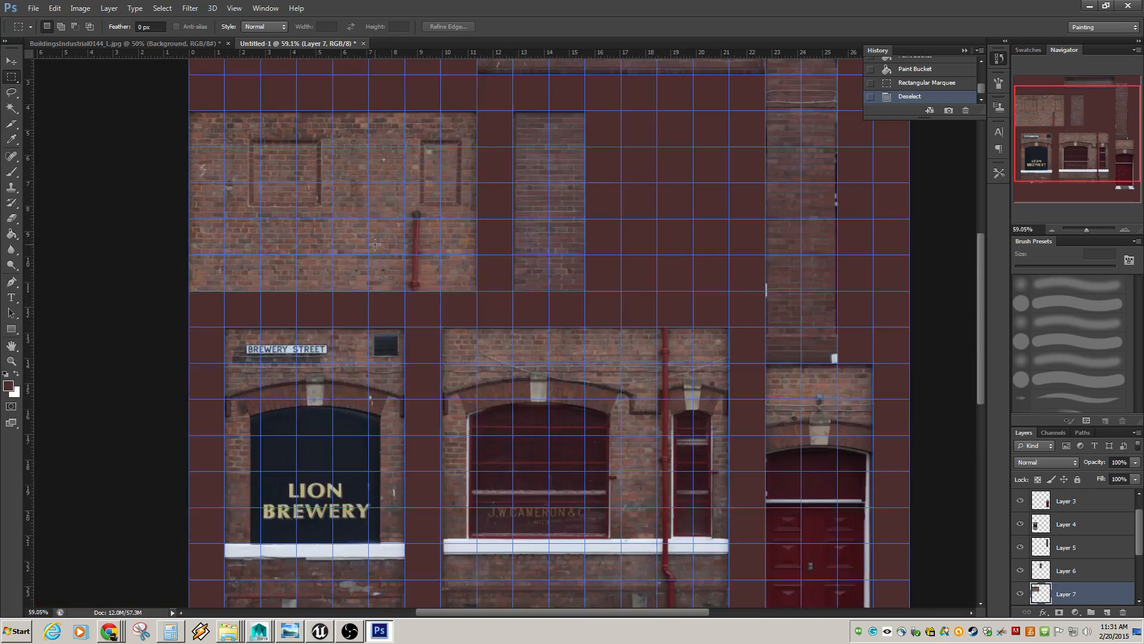
scroll(470, 241, "down", 3)
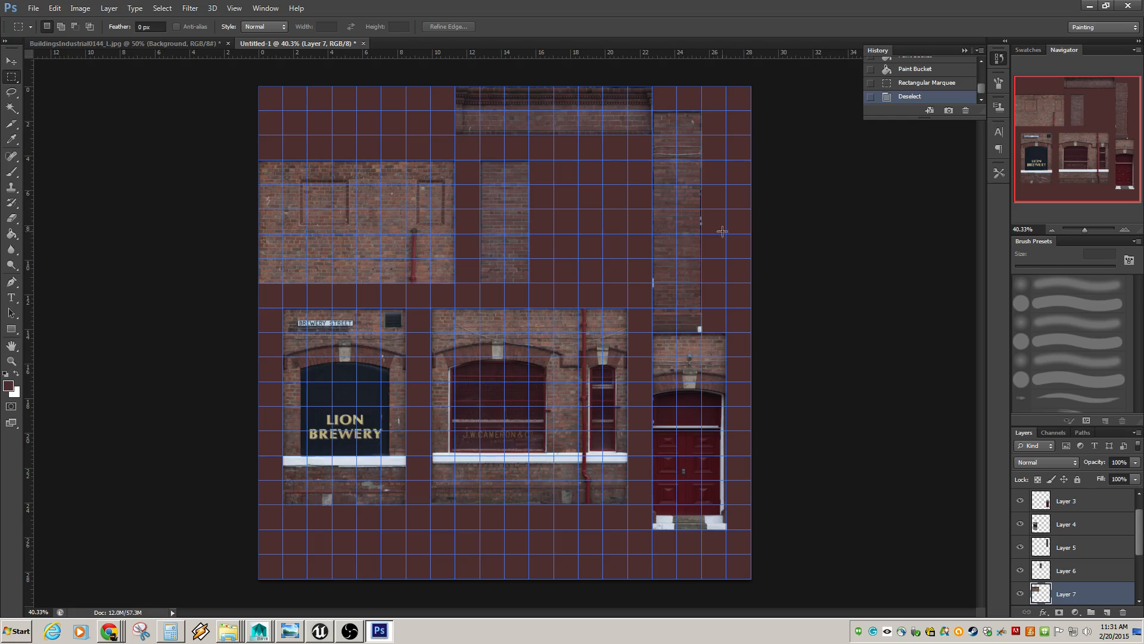